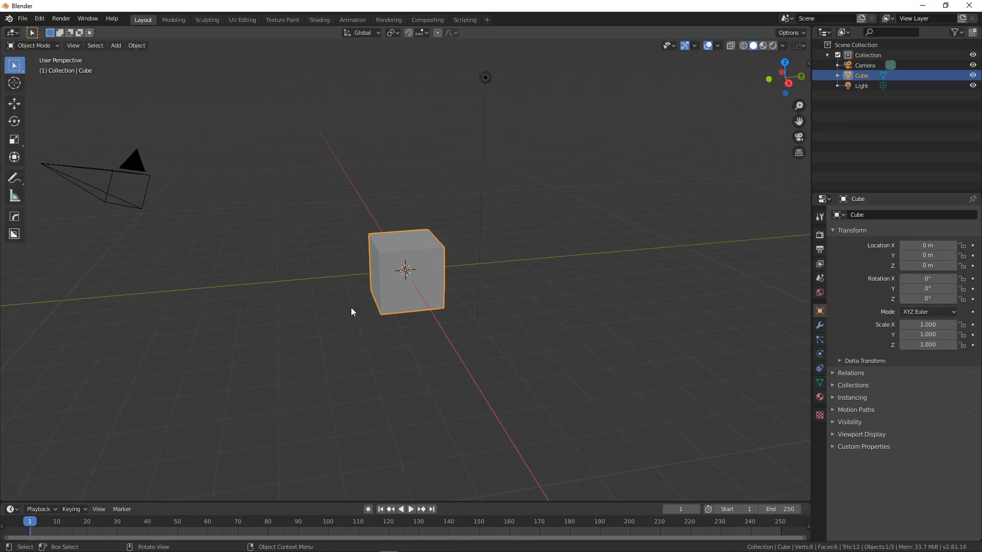
pyautogui.moveTo(276, 331); pyautogui.dragTo(356, 333, button='middle')
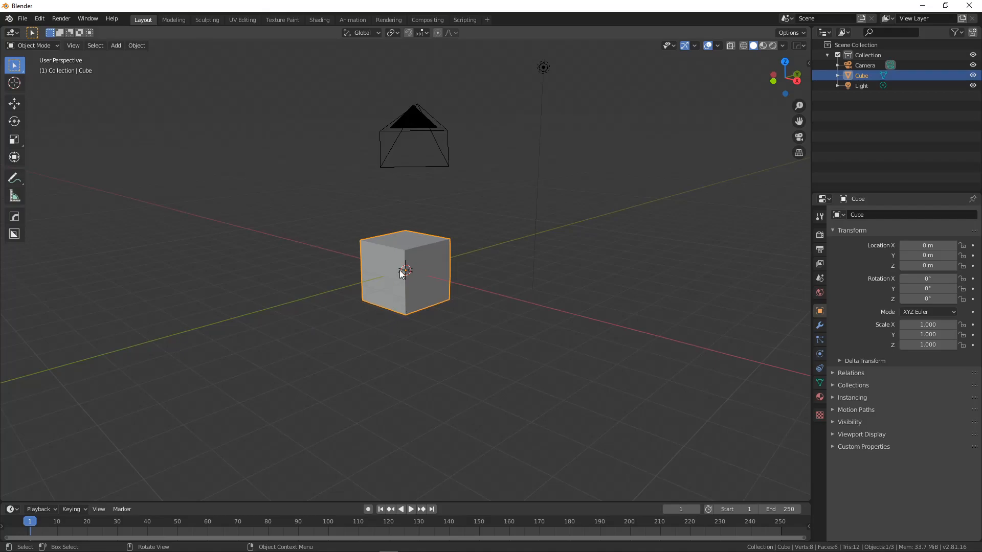
pyautogui.moveTo(352, 320)
pyautogui.mouseDown(button='middle')
pyautogui.moveTo(337, 347)
pyautogui.moveTo(348, 338)
pyautogui.mouseUp(button='middle')
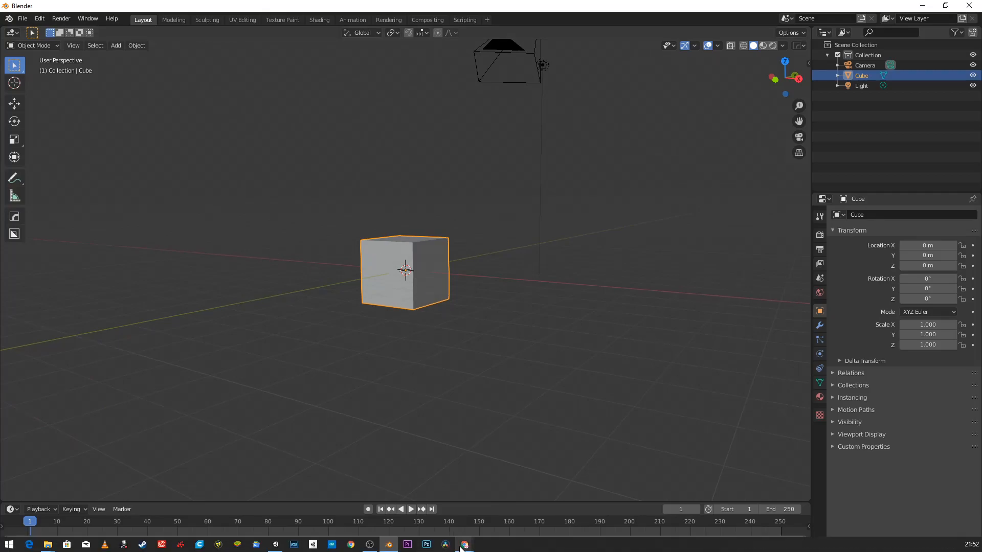
# Switch to Chrome, browse the wall category on 3dtextures.me and open the Concrete Wall 001A texture page.
pyautogui.moveTo(463, 543)
pyautogui.click(520, 504)
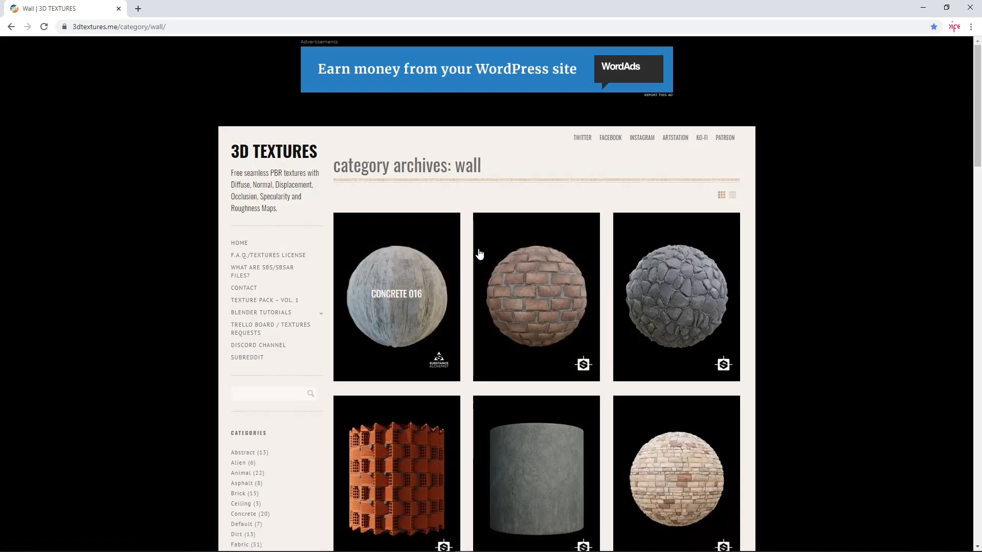
pyautogui.scroll(-3, 830, 232)
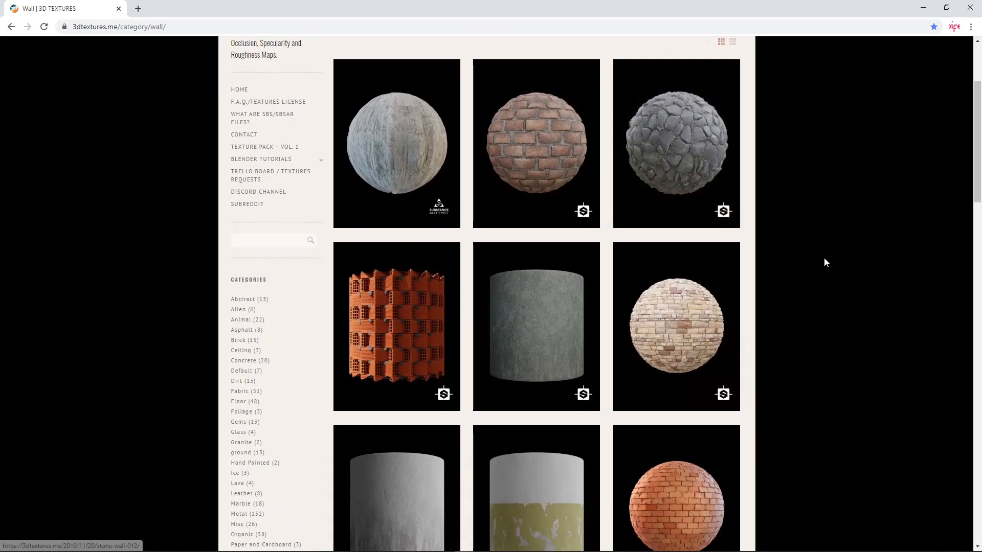
pyautogui.scroll(-5, 824, 253)
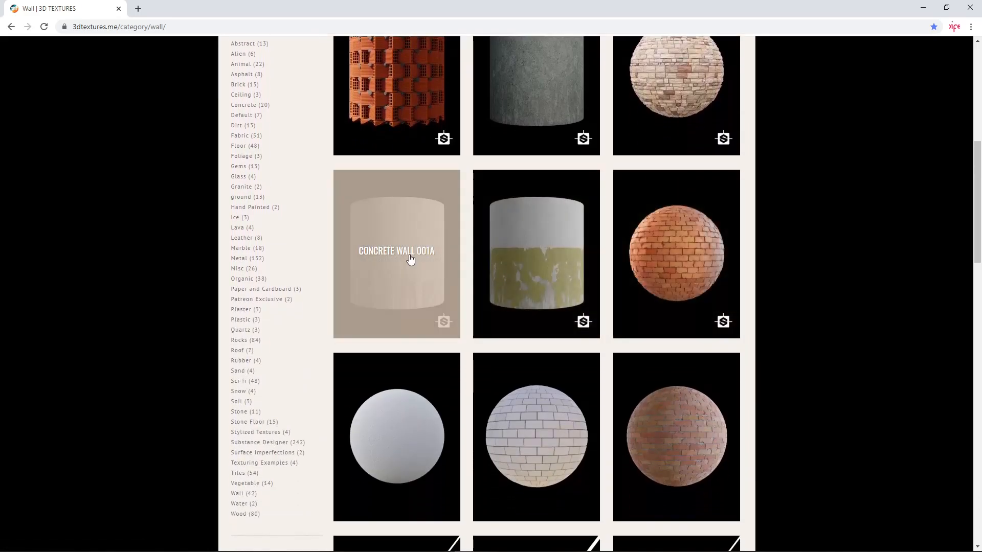
pyautogui.scroll(-6, 846, 290)
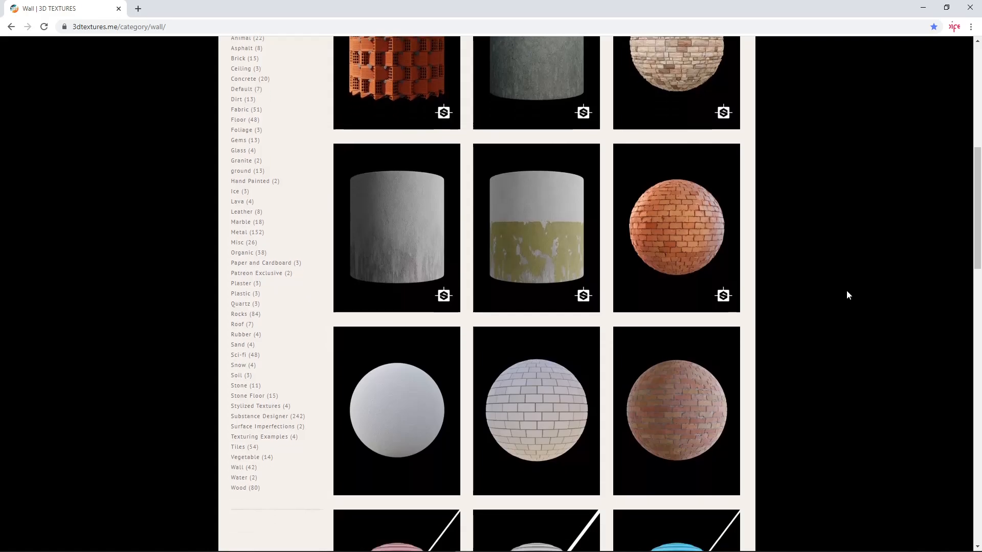
pyautogui.scroll(-10, 845, 292)
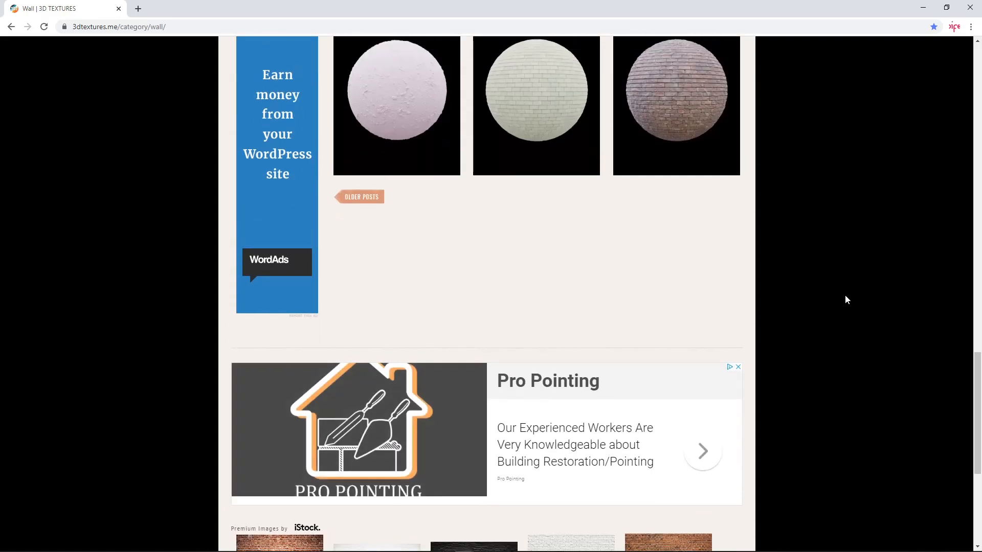
pyautogui.scroll(14, 845, 295)
pyautogui.scroll(7, 845, 299)
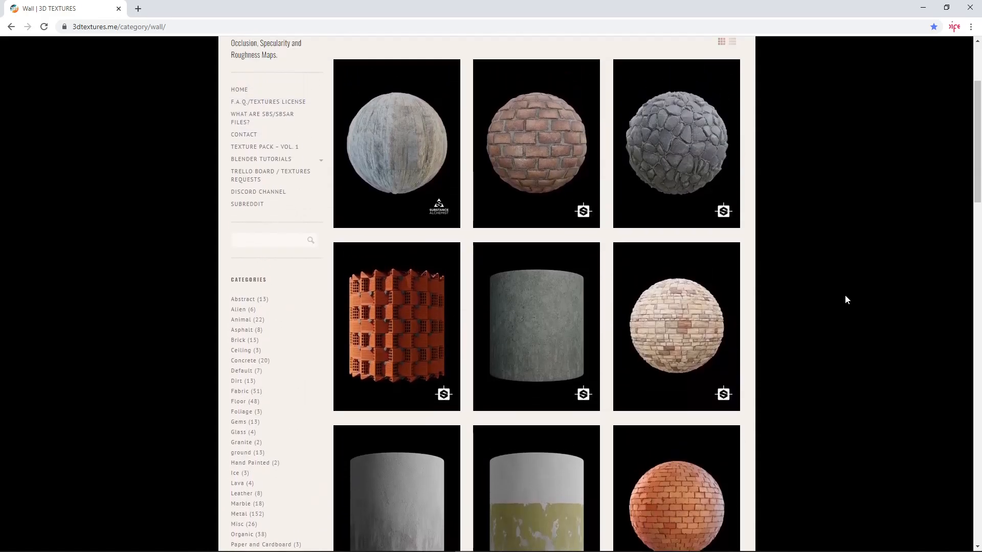
pyautogui.scroll(-4, 404, 321)
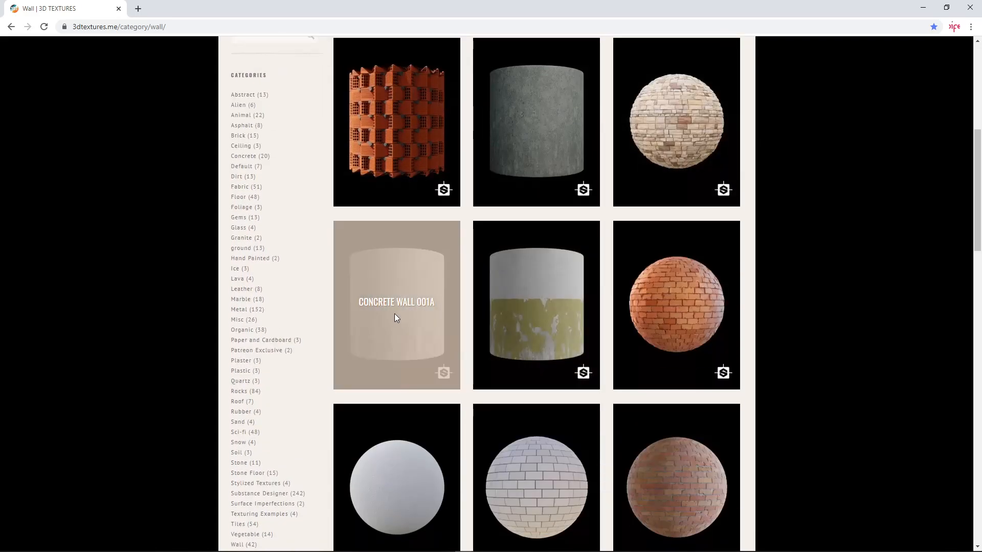
pyautogui.click(401, 303)
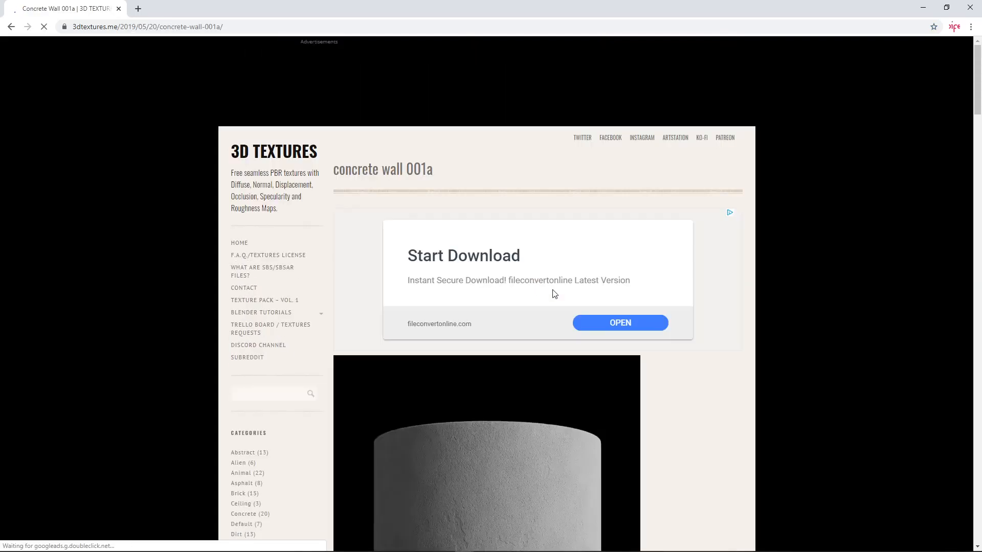
# Open the shared download folder containing all the maps of the Concrete Wall 001a texture.
pyautogui.scroll(-10, 782, 278)
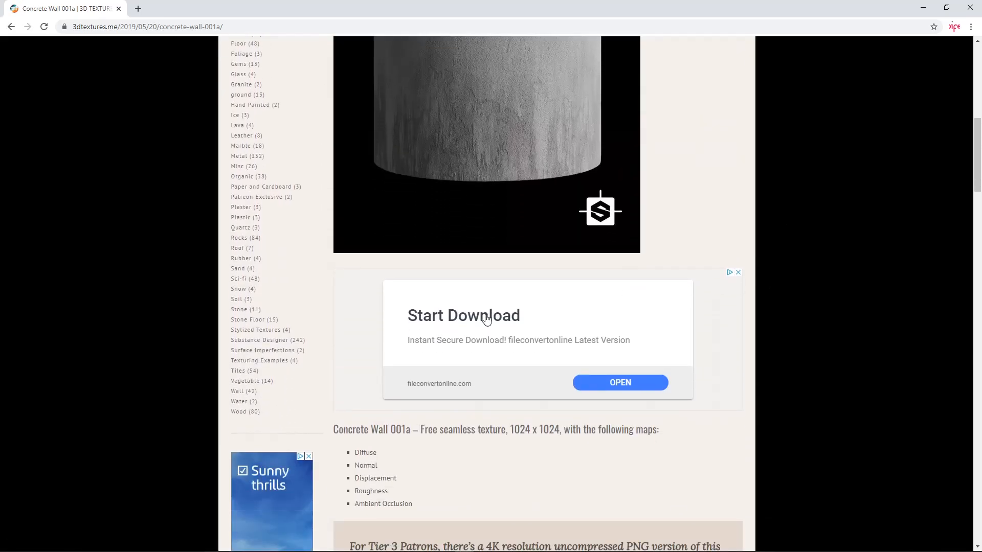
pyautogui.scroll(-4, 486, 325)
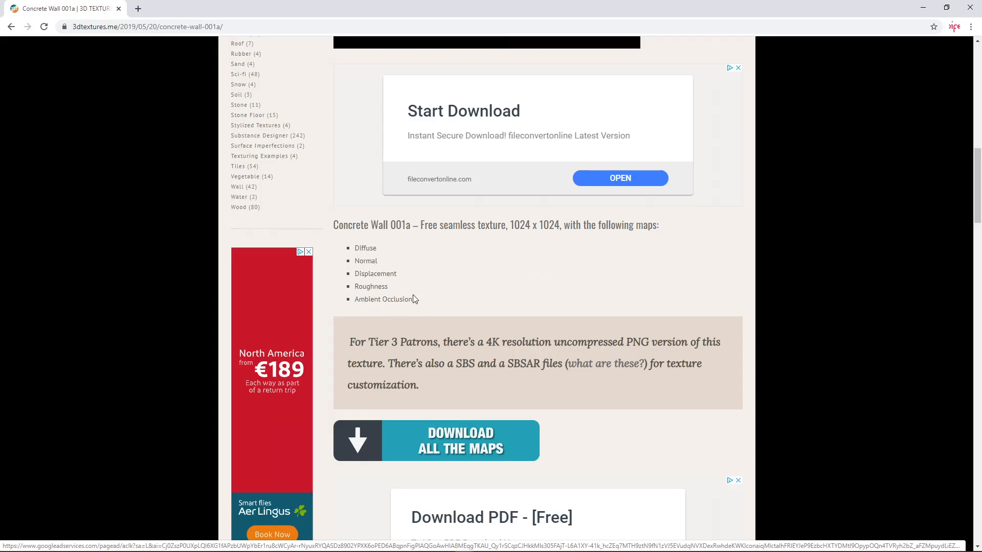
pyautogui.scroll(-2, 414, 299)
pyautogui.click(439, 344)
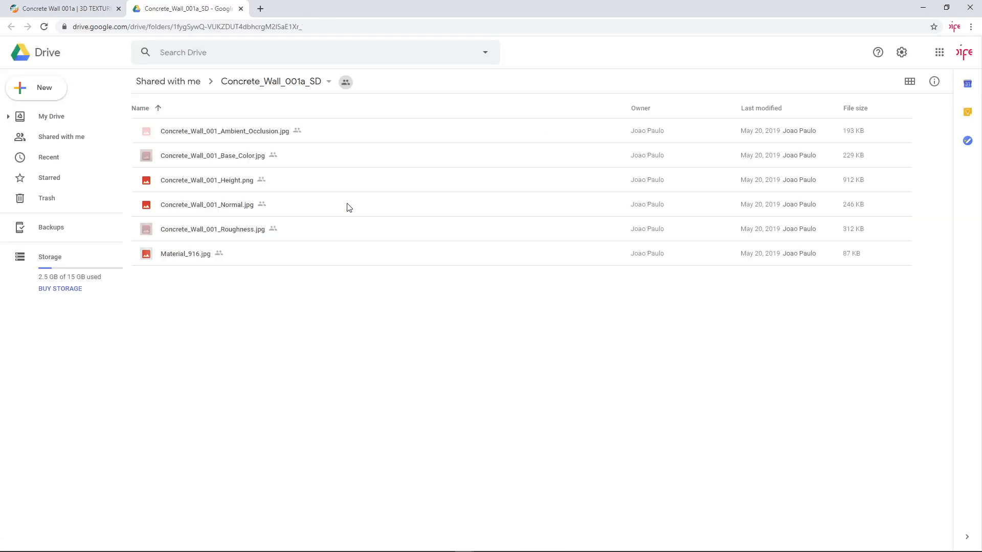
# Download Concrete_Wall_001_Normal.jpg and Concrete_Wall_001_Base_Color.jpg from the shared folder.
pyautogui.click(199, 206)
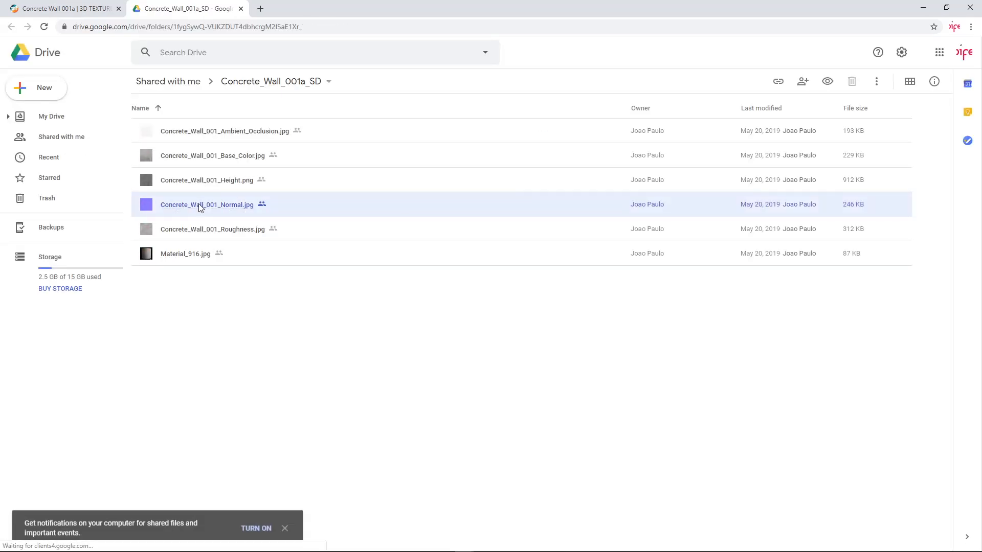
pyautogui.rightClick(200, 207)
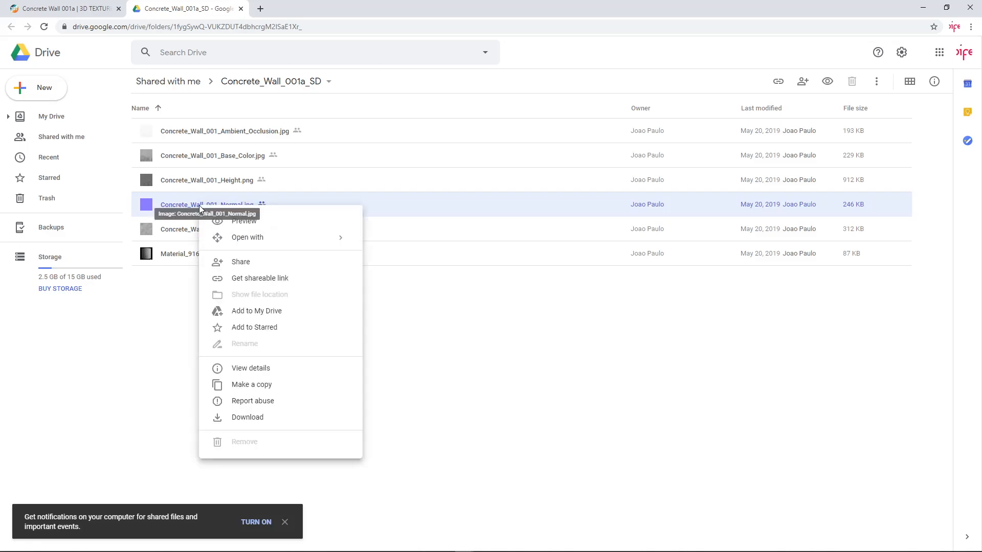
pyautogui.click(257, 418)
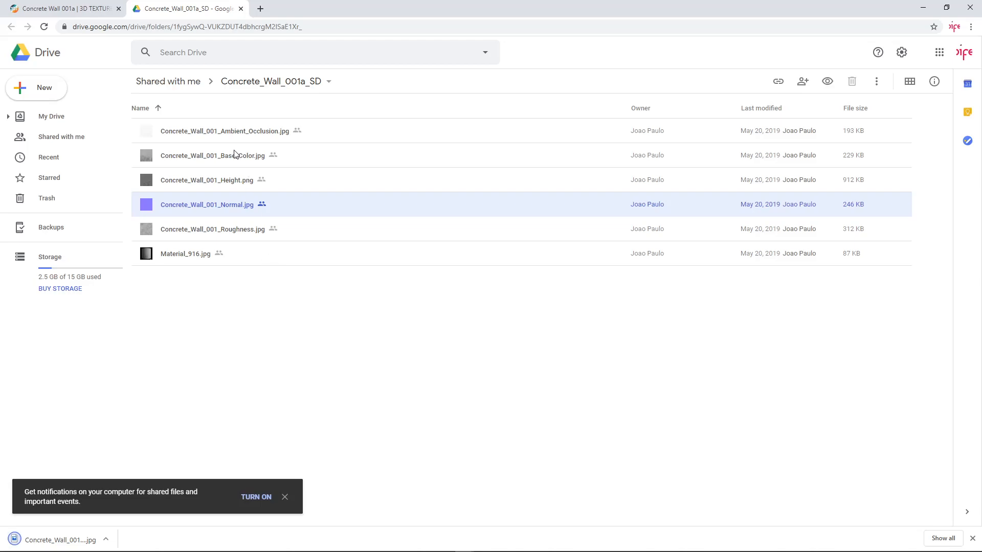
pyautogui.click(222, 162)
pyautogui.rightClick(222, 163)
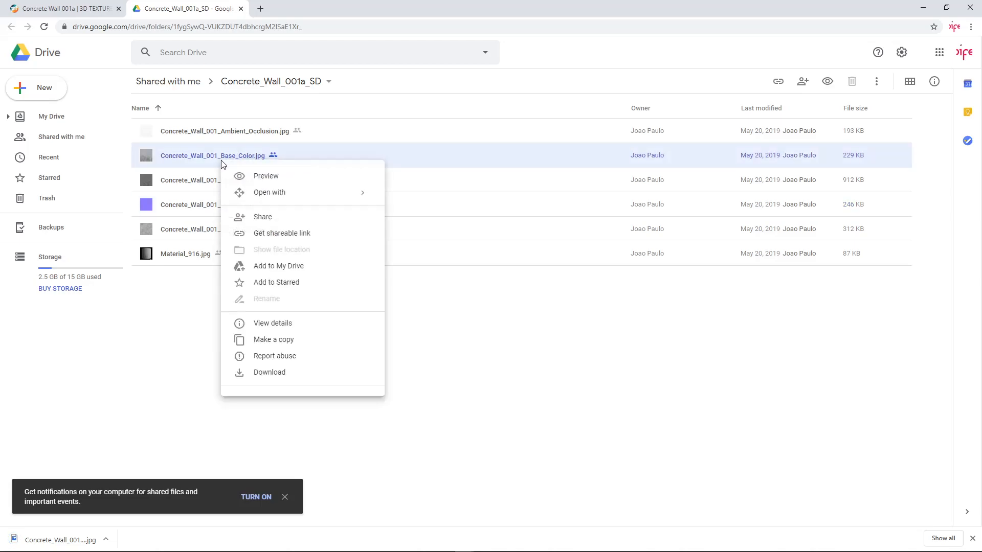
pyautogui.click(250, 377)
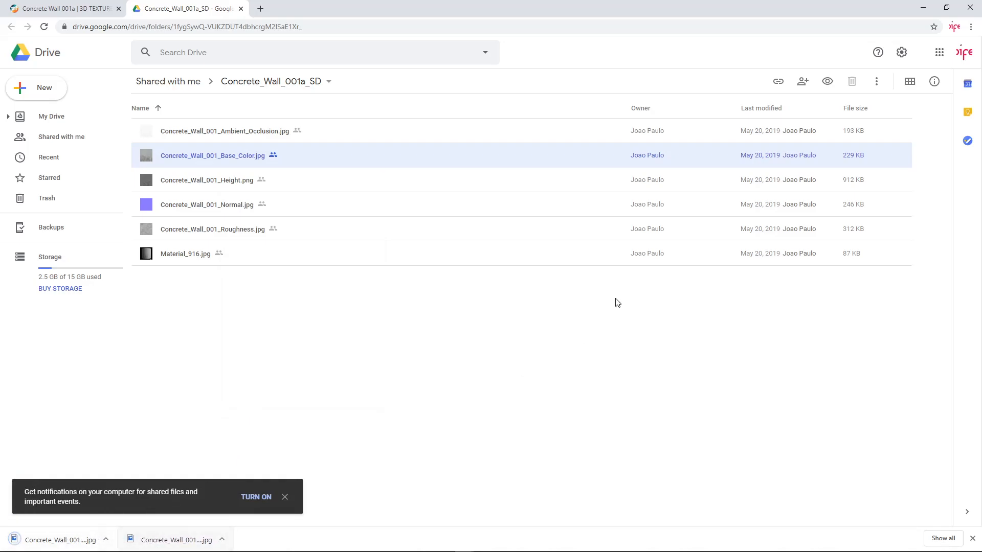
# Return to Blender and scale the default cube by 0.1 along the Y axis.
pyautogui.click(923, 9)
pyautogui.moveTo(440, 219); pyautogui.dragTo(408, 231, button='middle')
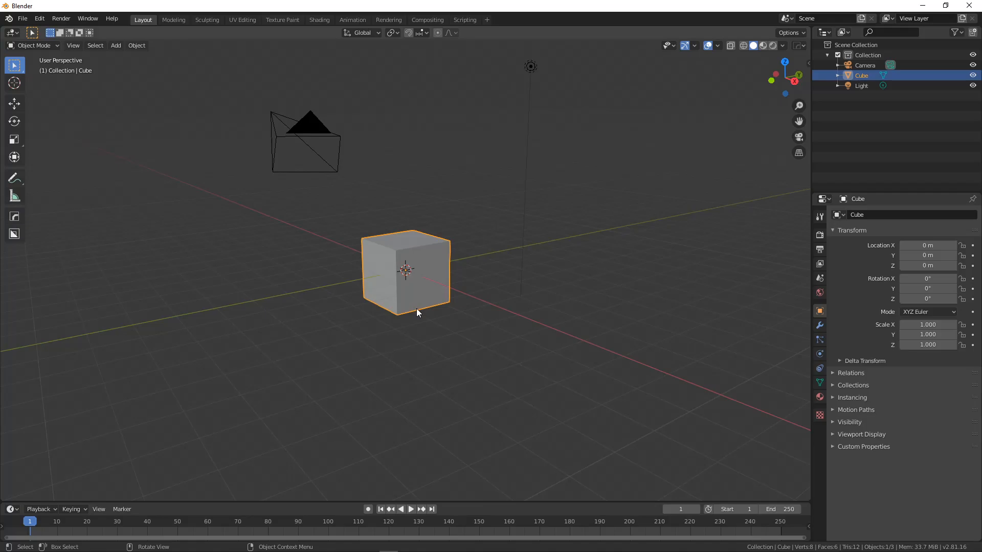
pyautogui.write('sy.1')
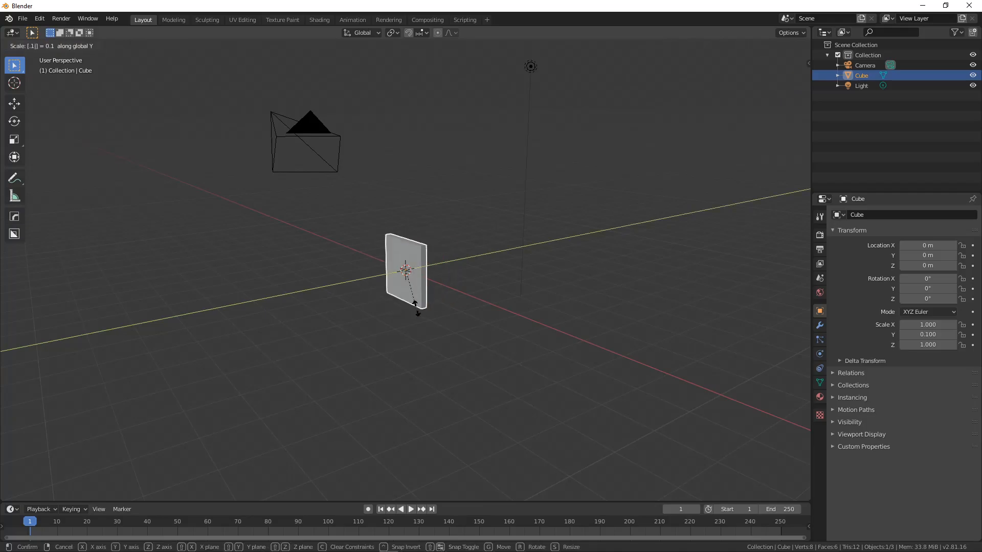
pyautogui.press('Return')
# In the front orthographic view, move the flattened cube up 1 m along the Z axis.
pyautogui.press('KP_1')
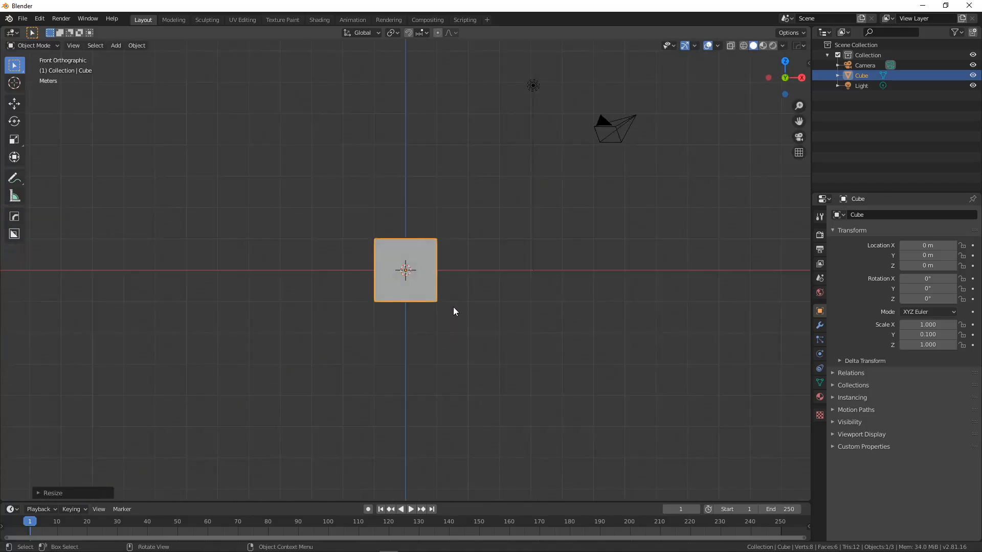
pyautogui.press('g')
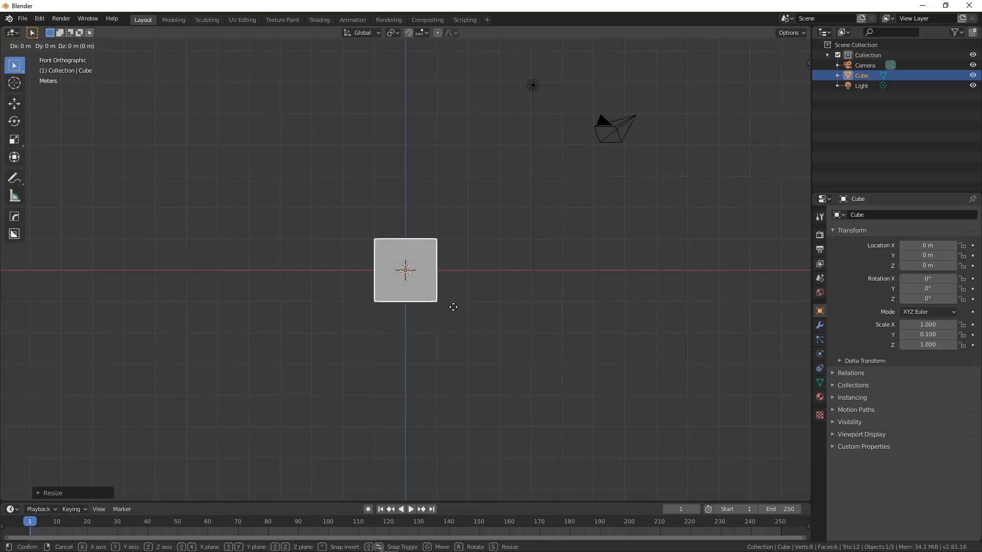
pyautogui.write('z')
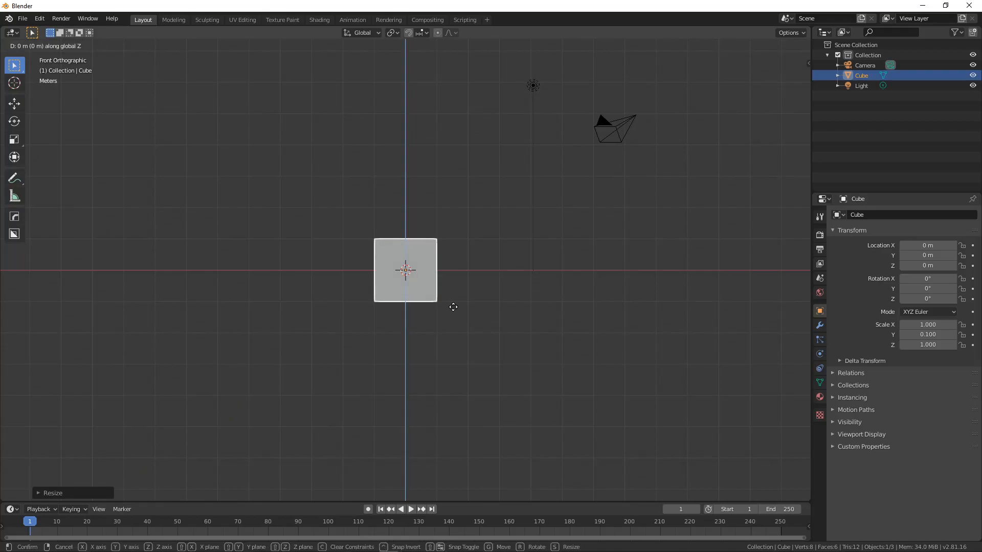
pyautogui.write('1')
pyautogui.press('Return')
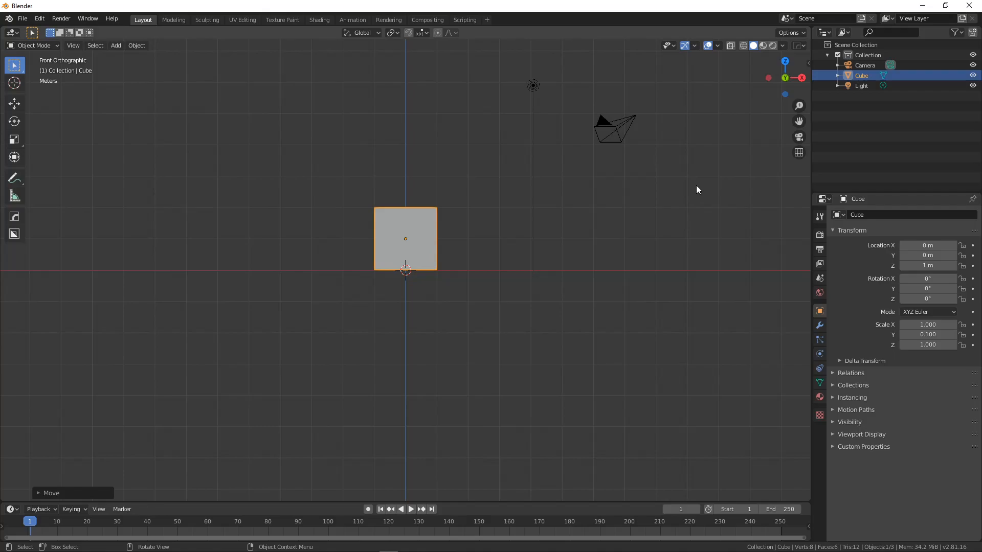
# Start the Shortcut VUr key display for the viewport and set its dock to Right.
pyautogui.press('n')
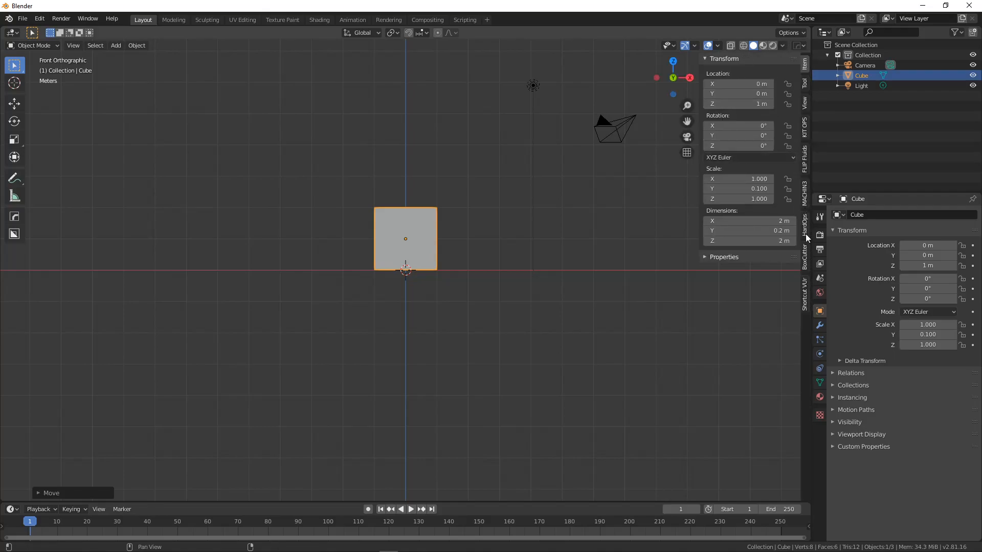
pyautogui.click(805, 295)
pyautogui.click(757, 74)
pyautogui.click(762, 89)
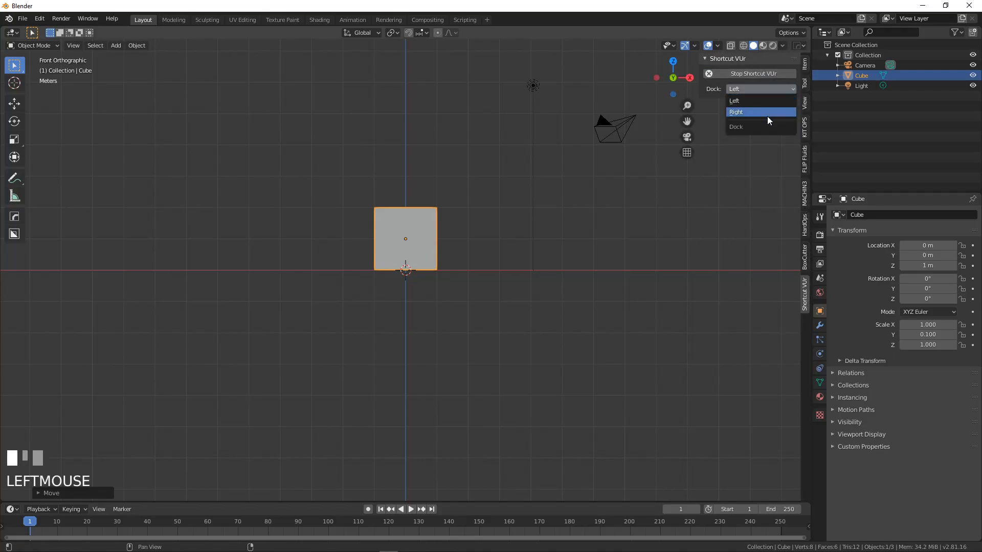
pyautogui.click(769, 119)
pyautogui.scroll(2, 405, 232)
pyautogui.scroll(1, 404, 231)
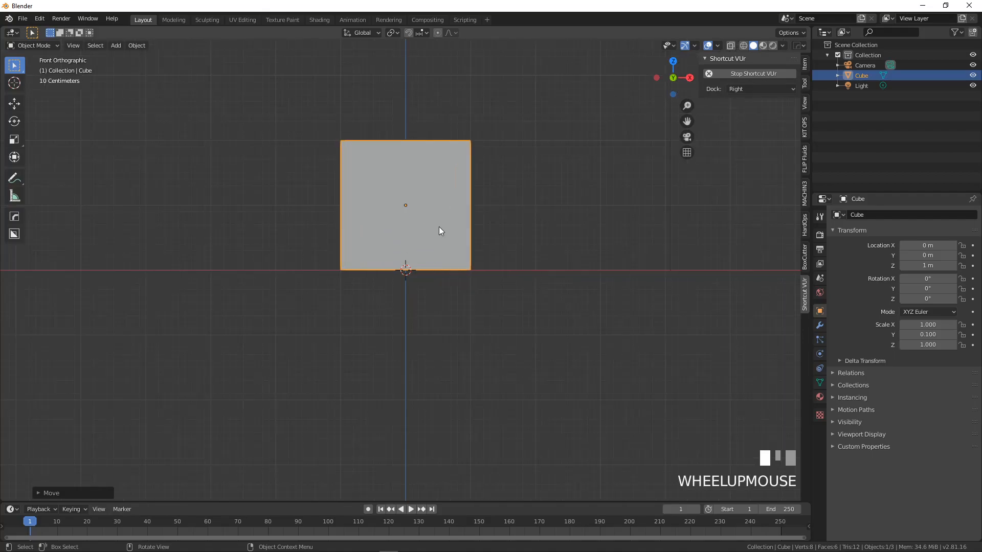
# Switch to the UV Editing workspace and rename the cube's material to "wall".
pyautogui.moveTo(504, 230); pyautogui.dragTo(426, 266, button='middle')
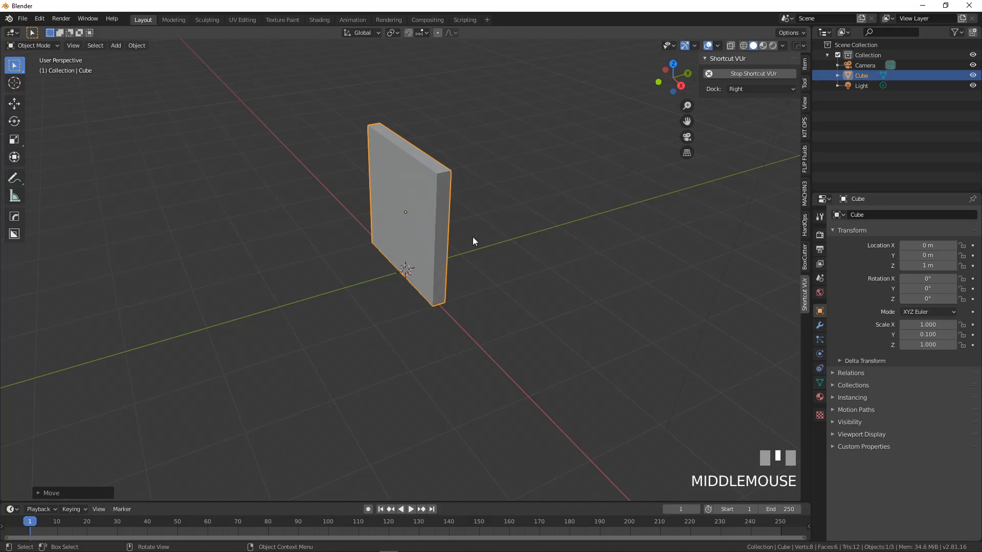
pyautogui.click(242, 20)
pyautogui.scroll(4, 216, 352)
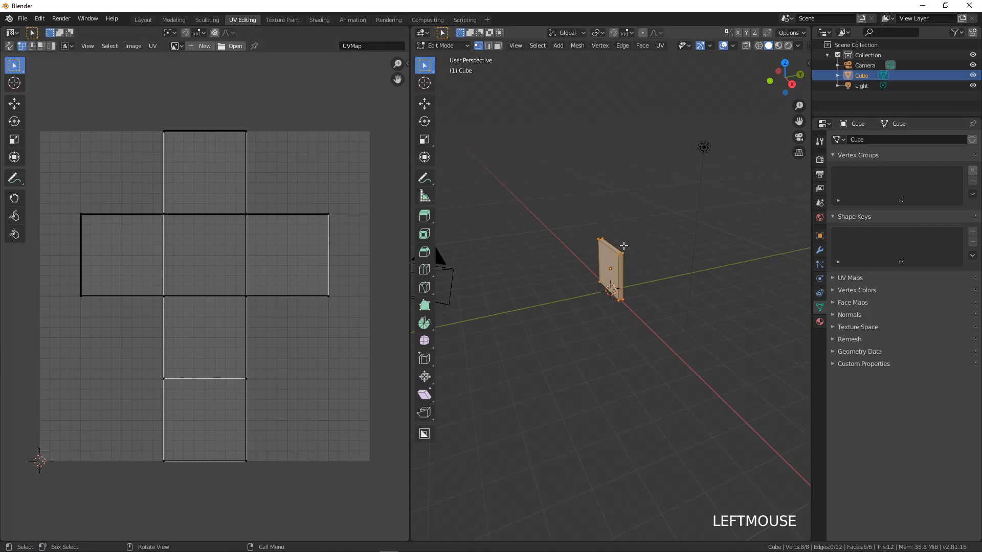
pyautogui.click(820, 322)
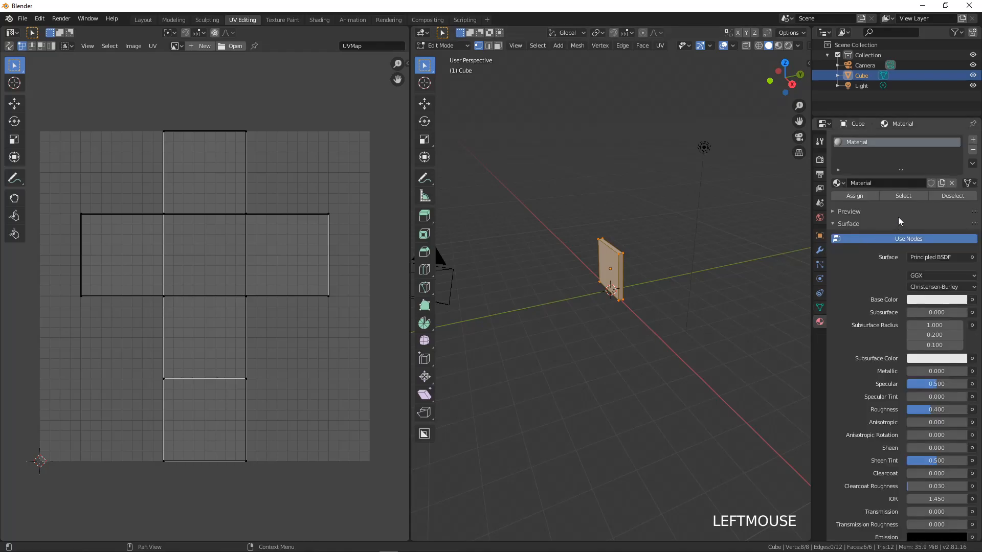
pyautogui.write('wall')
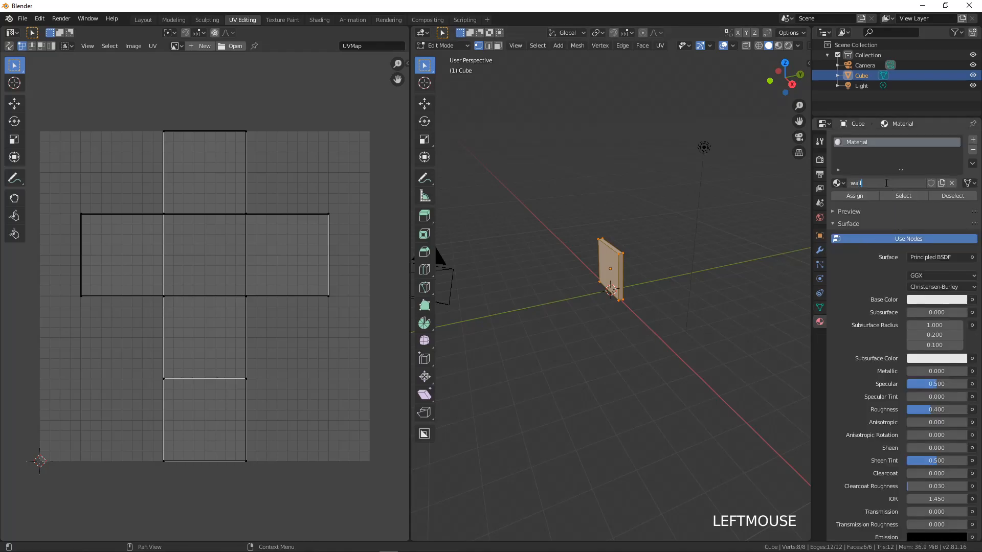
pyautogui.press('Return')
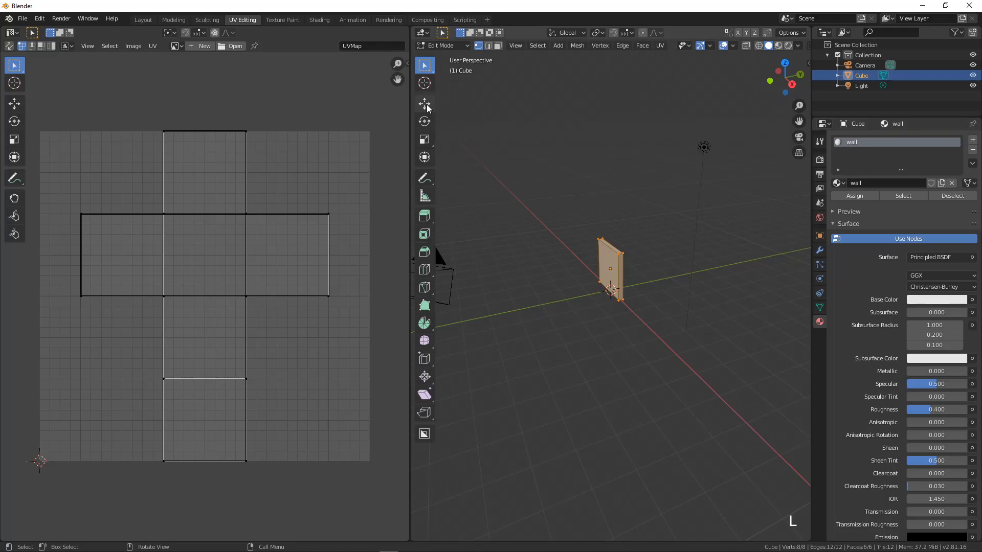
# Switch to the Shading workspace and maximize the node editor with the wall material's nodes in view.
pyautogui.click(320, 20)
pyautogui.moveTo(372, 377); pyautogui.dragTo(439, 411, button='middle')
pyautogui.scroll(5, 428, 411)
pyautogui.hotkey('ctrl', 'space')
pyautogui.moveTo(446, 264); pyautogui.dragTo(384, 145, button='middle')
pyautogui.scroll(-3, 376, 253)
pyautogui.scroll(-3, 377, 194)
pyautogui.scroll(-1, 391, 142)
# Add an Image Texture node beside the Principled BSDF node of the wall material.
pyautogui.hotkey('shift', 'a')
pyautogui.moveTo(312, 216)
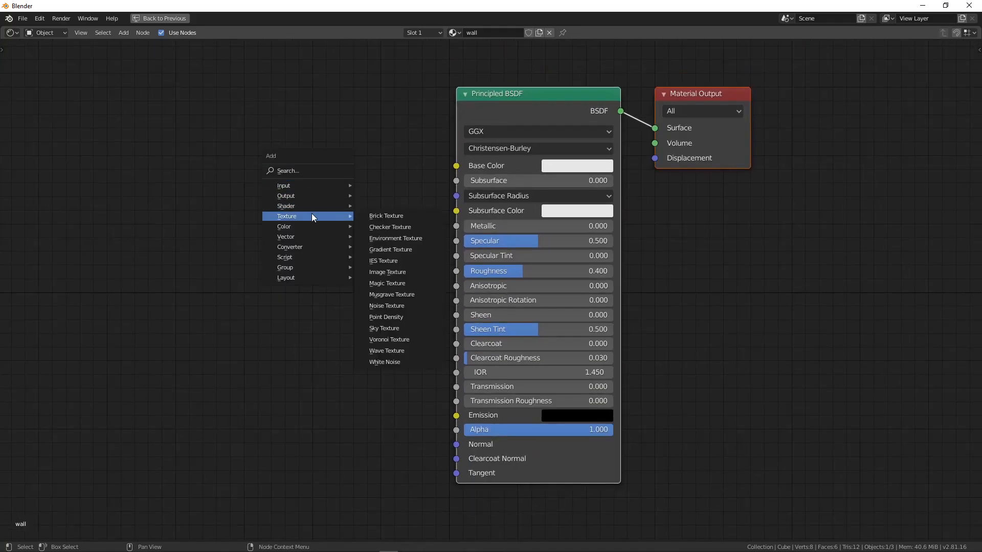
pyautogui.click(381, 272)
pyautogui.click(226, 132)
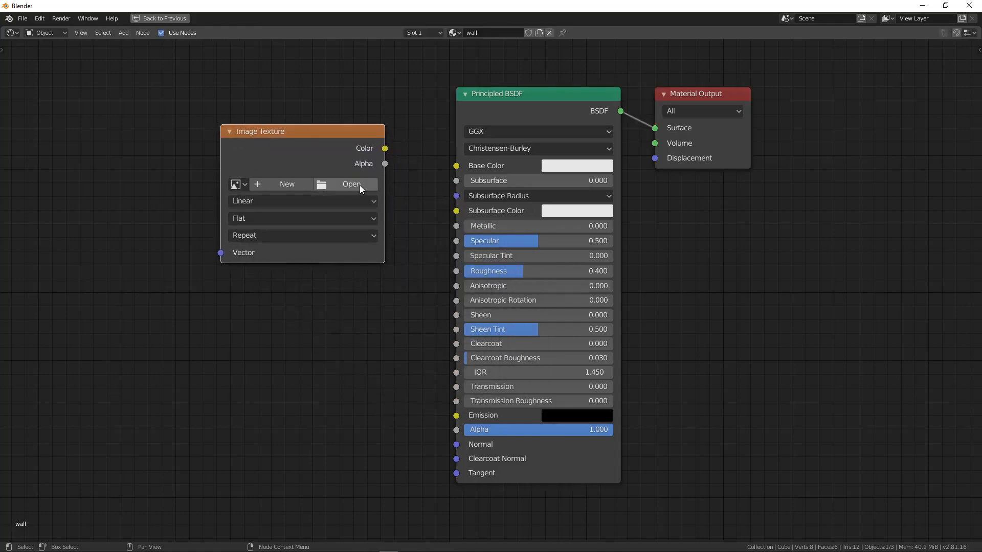
# Load Concrete_Wall_001_Base_Color.jpg from Downloads into the Image Texture node and link its Color output to the Principled BSDF's Base Color.
pyautogui.moveTo(981, 138); pyautogui.dragTo(326, 88)
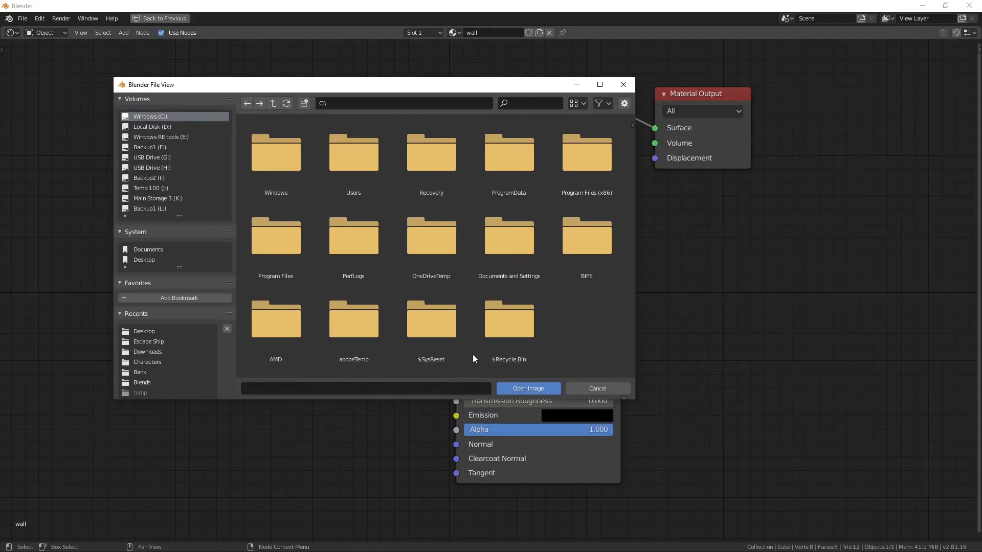
pyautogui.click(147, 352)
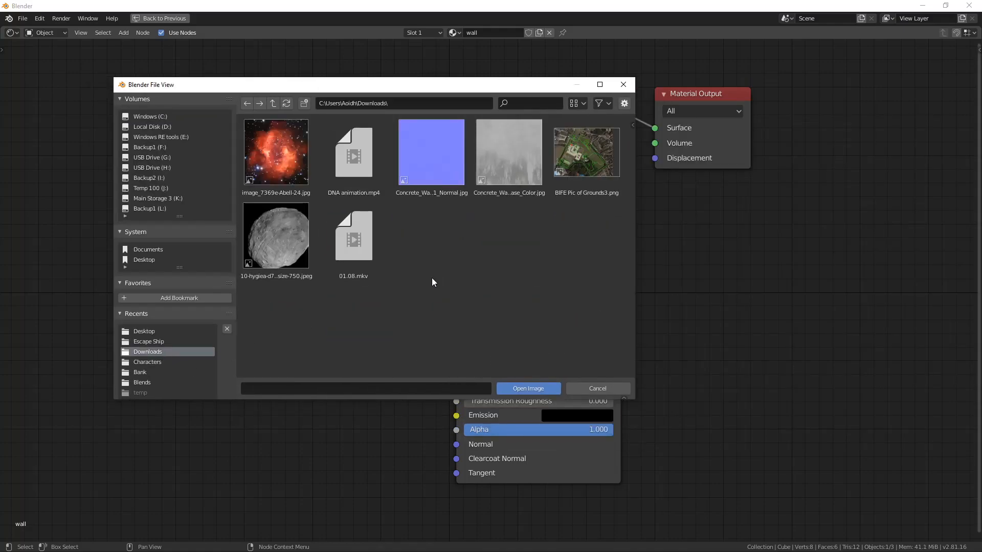
pyautogui.click(512, 148)
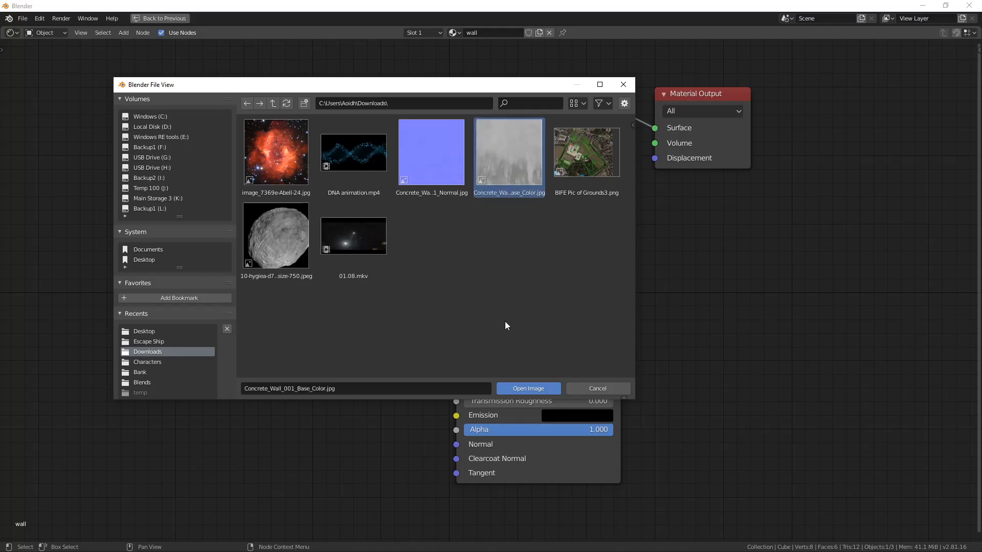
pyautogui.click(531, 388)
pyautogui.moveTo(385, 149); pyautogui.dragTo(456, 166)
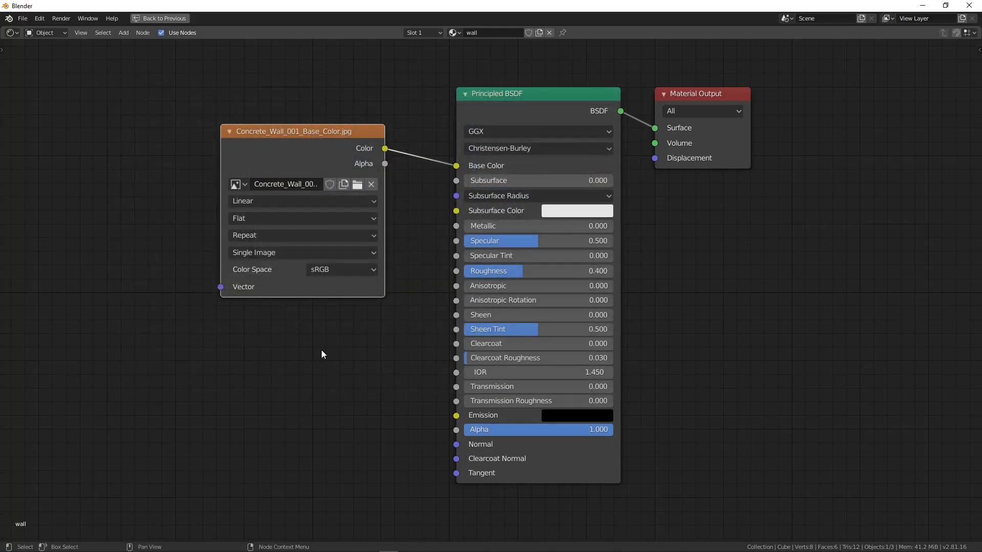
# Add a second Image Texture node below the base color node and load Concrete_Wall_001_Normal.jpg from Downloads into it.
pyautogui.hotkey('shift', 'a')
pyautogui.moveTo(211, 386)
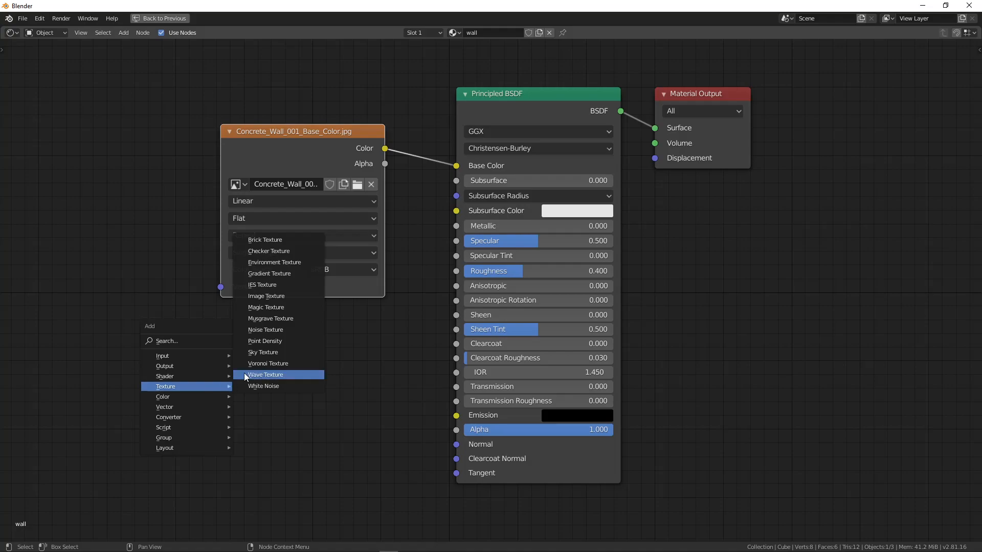
pyautogui.click(280, 297)
pyautogui.click(112, 345)
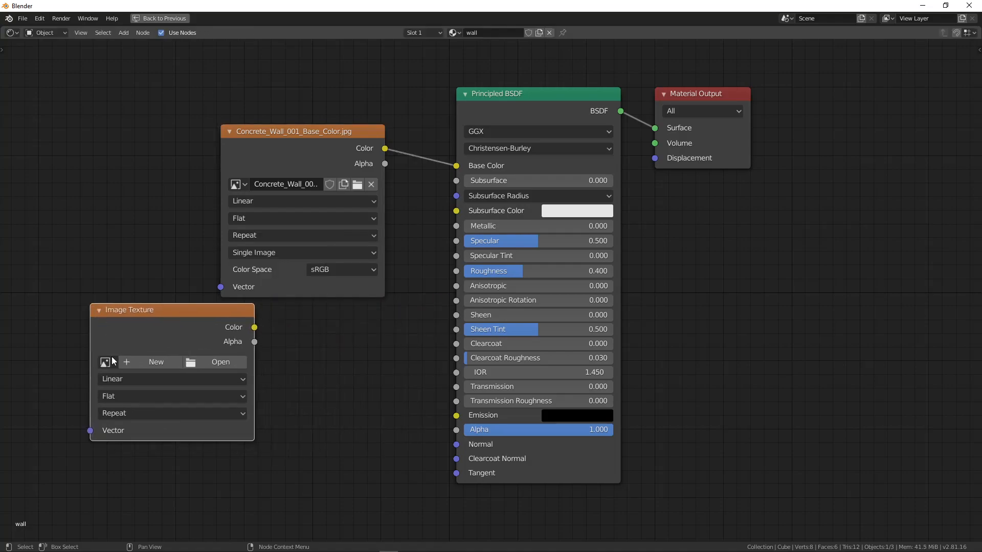
pyautogui.click(217, 362)
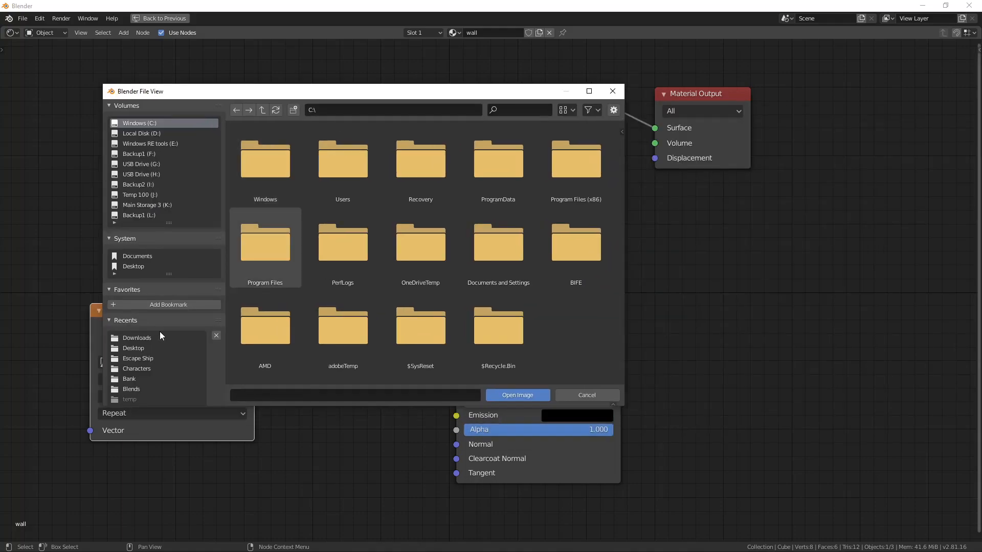
pyautogui.click(158, 338)
pyautogui.click(432, 142)
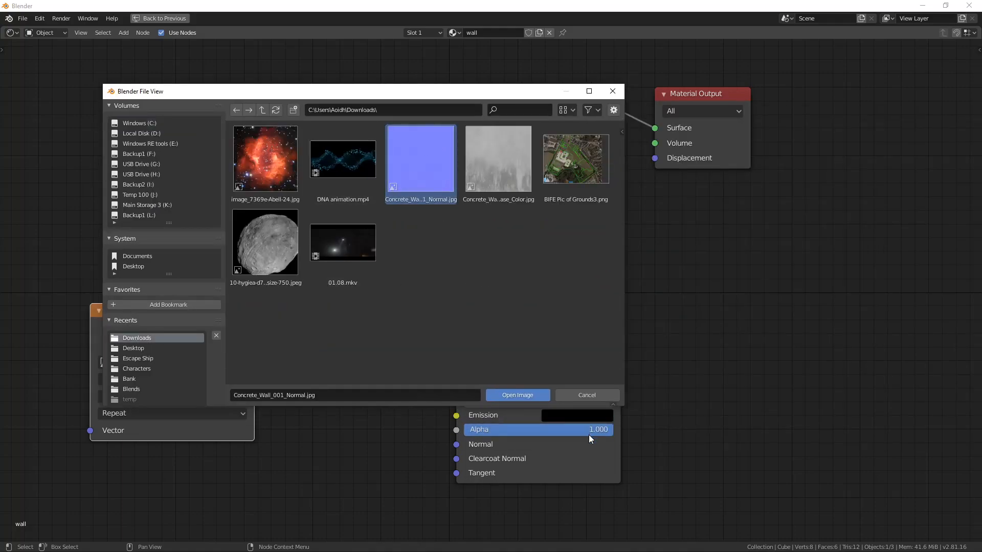
pyautogui.click(526, 395)
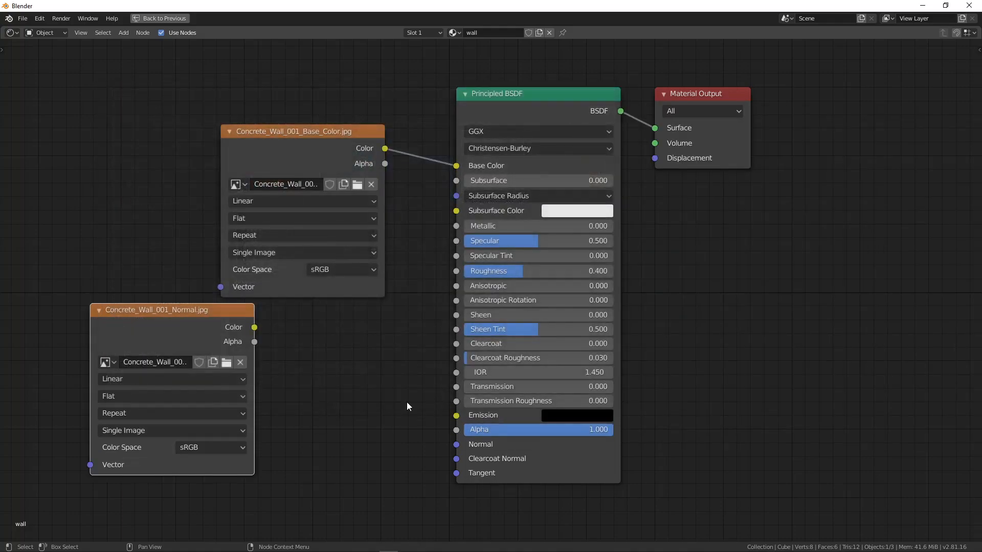
# Set the normal texture's color space to Non-Color and move its node farther from the Principled BSDF.
pyautogui.click(188, 451)
pyautogui.click(207, 386)
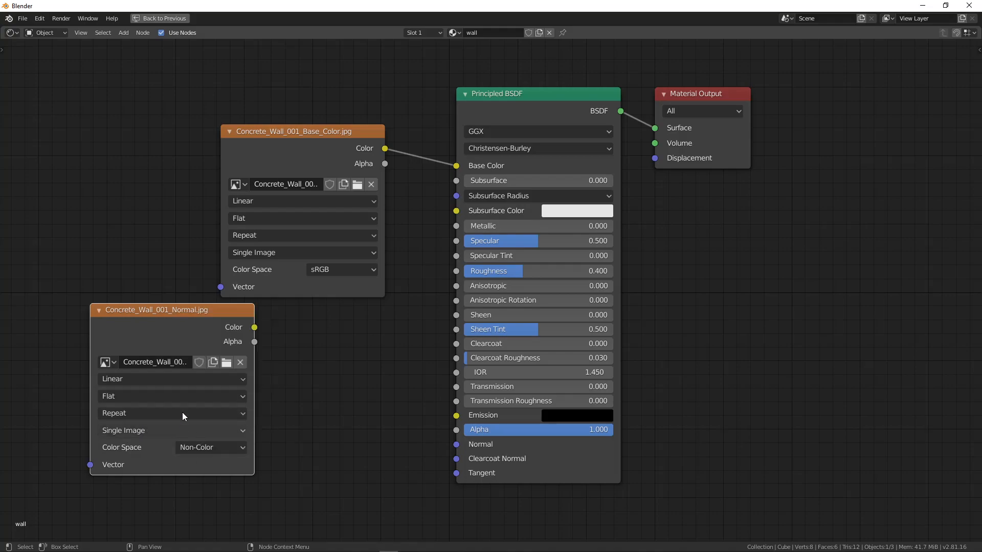
pyautogui.moveTo(205, 318); pyautogui.dragTo(140, 338)
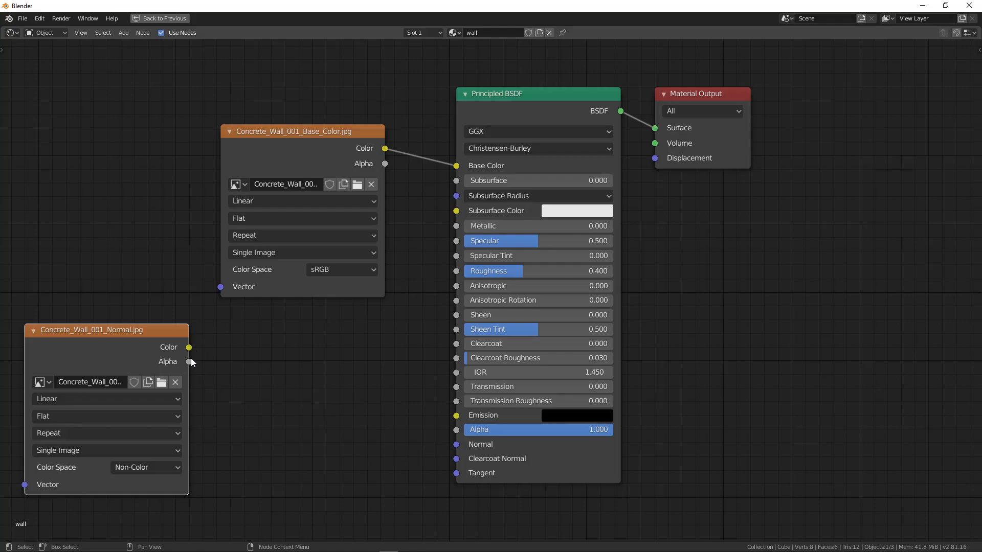
# Add a Normal Map node, feed the normal texture's Color into it, and link its Normal output to the Principled BSDF's Normal input.
pyautogui.hotkey('shift', 'a')
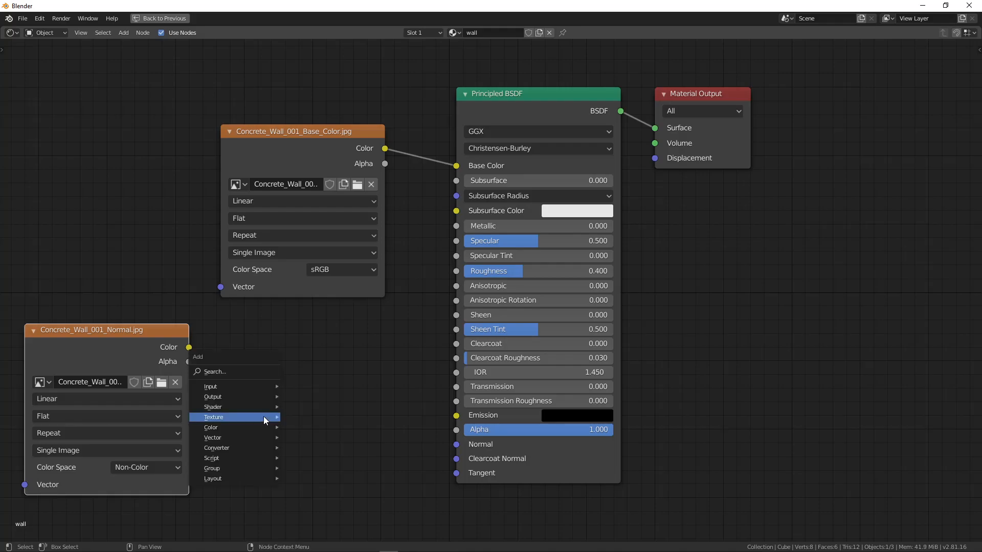
pyautogui.moveTo(254, 438)
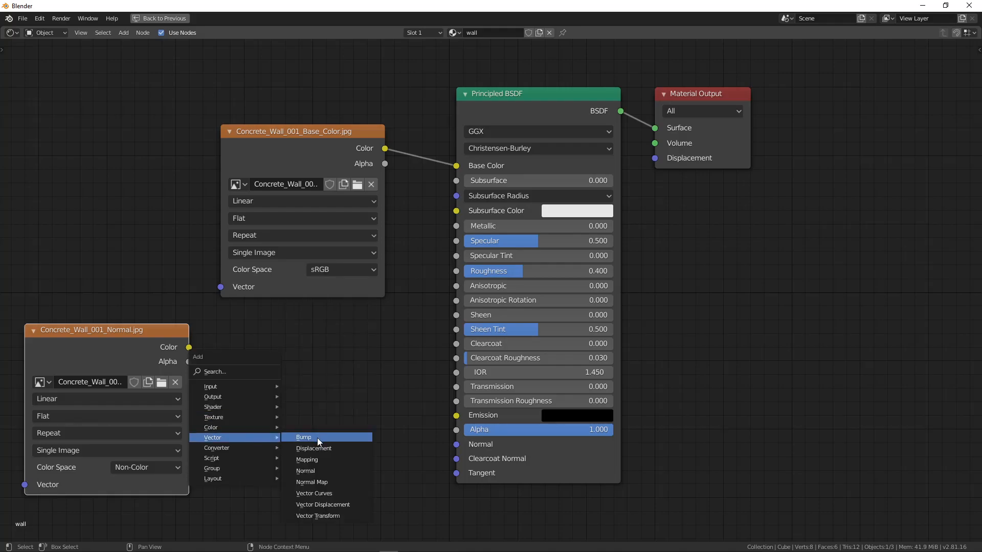
pyautogui.click(317, 482)
pyautogui.click(281, 376)
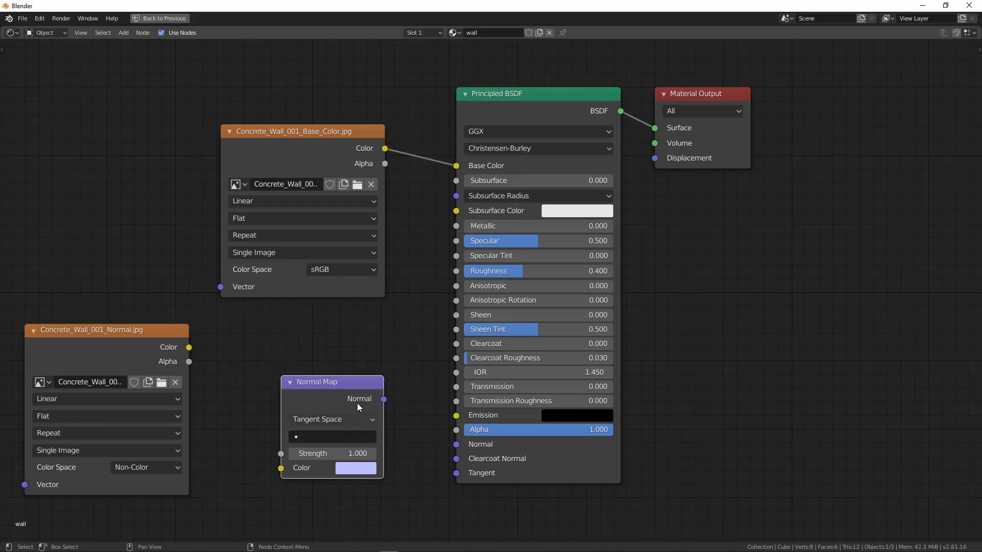
pyautogui.moveTo(189, 348); pyautogui.dragTo(282, 469)
pyautogui.moveTo(384, 400); pyautogui.dragTo(395, 406)
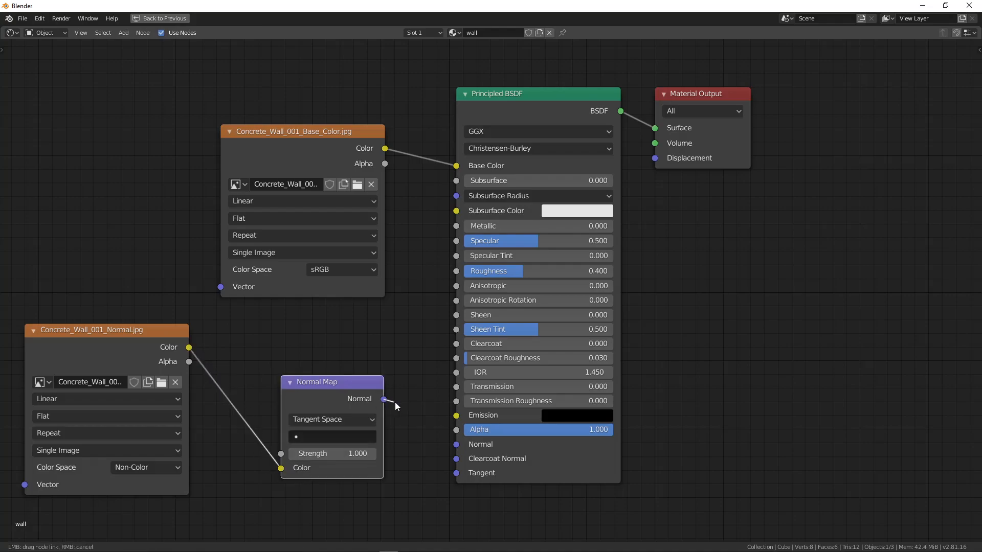
pyautogui.moveTo(458, 445); pyautogui.dragTo(457, 446)
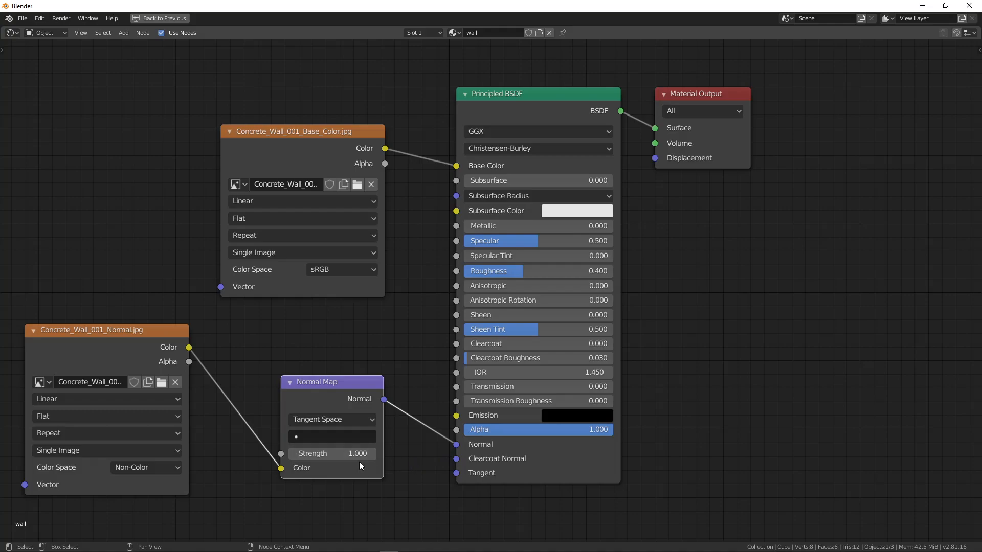
# Restore the full Shading layout and examine the textured wall's surface in rendered shading, returning to material preview.
pyautogui.hotkey('ctrl', 'space')
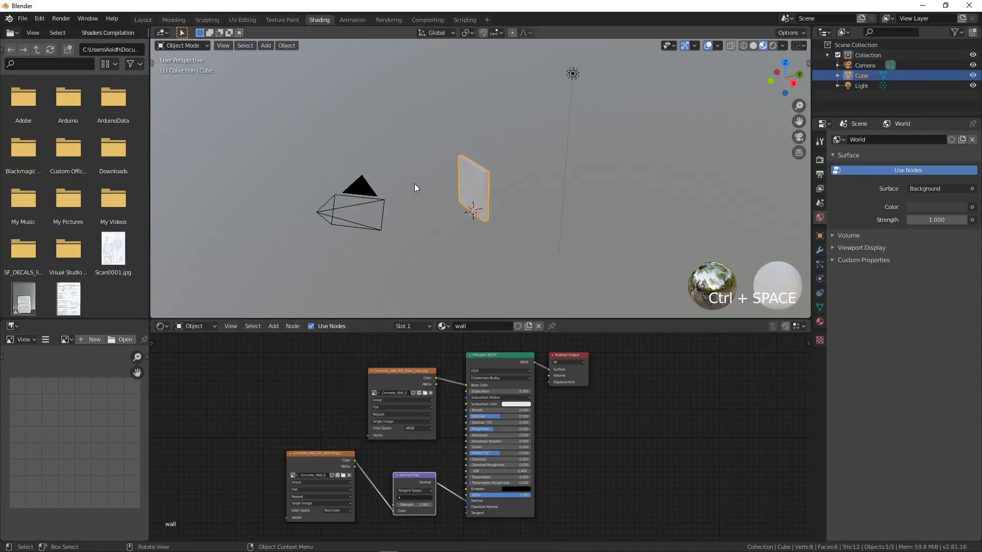
pyautogui.scroll(5, 477, 176)
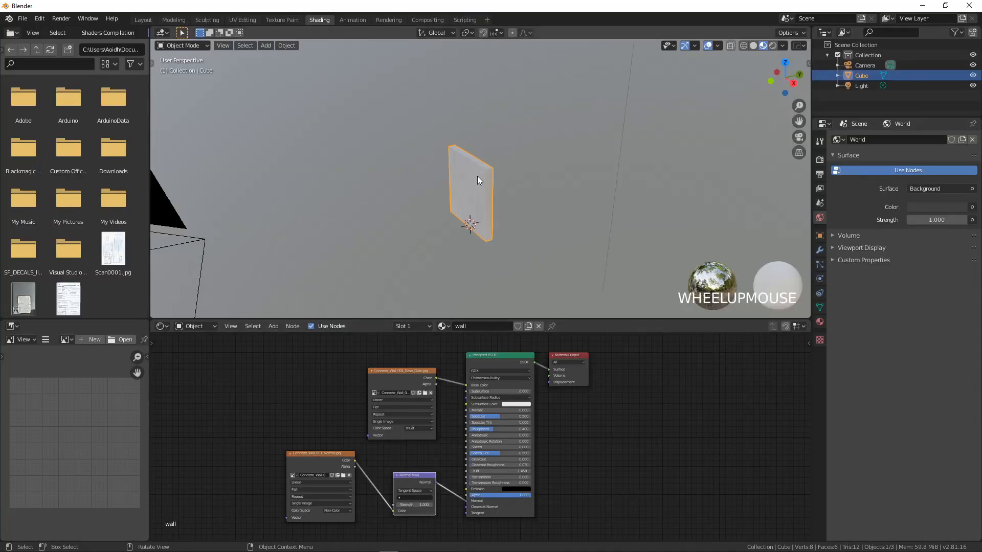
pyautogui.click(772, 45)
pyautogui.moveTo(521, 198)
pyautogui.mouseDown(button='middle')
pyautogui.moveTo(501, 213)
pyautogui.moveTo(509, 198)
pyautogui.moveTo(587, 202)
pyautogui.mouseUp(button='middle')
pyautogui.scroll(3, 536, 221)
pyautogui.keyDown('shift'); pyautogui.moveTo(536, 221); pyautogui.dragTo(330, 198, button='middle'); pyautogui.keyUp('shift')
pyautogui.scroll(-3, 538, 192)
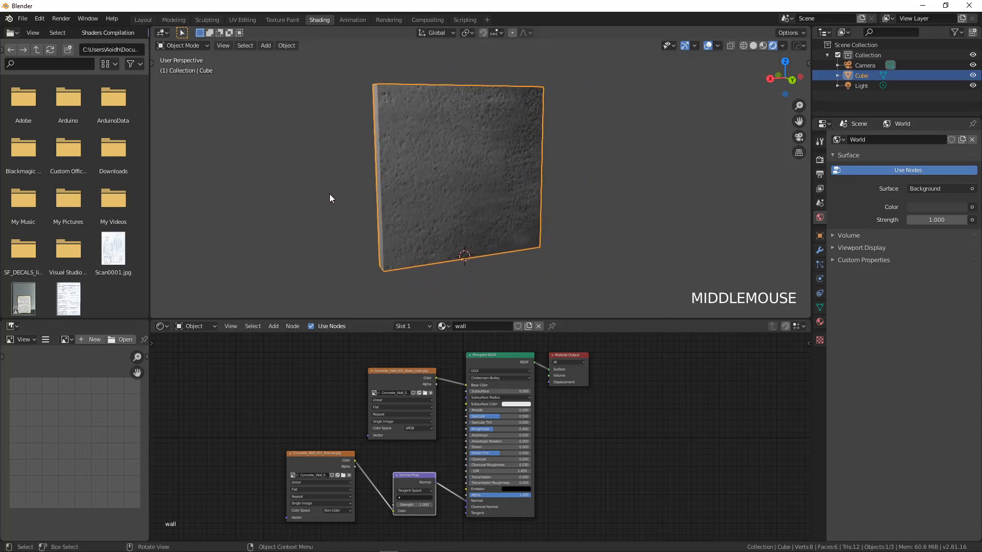
pyautogui.click(764, 46)
pyautogui.moveTo(590, 205)
pyautogui.mouseDown(button='middle')
pyautogui.moveTo(492, 195)
pyautogui.moveTo(511, 200)
pyautogui.mouseUp(button='middle')
# Switch to the UV Editing workspace and display Concrete_Wall_001_Base_Color.jpg behind the complete UV layout.
pyautogui.click(243, 20)
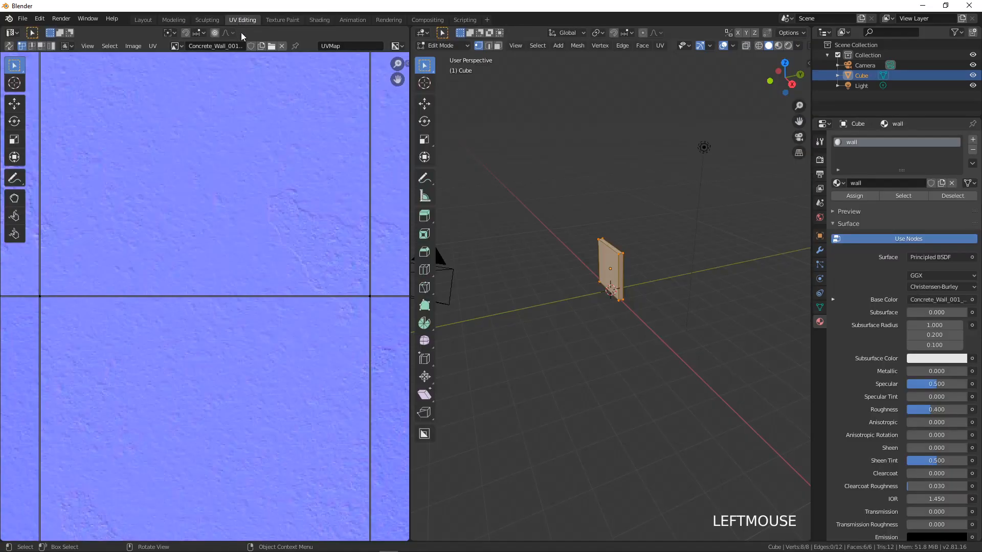
pyautogui.scroll(-2, 565, 281)
pyautogui.scroll(5, 539, 287)
pyautogui.moveTo(539, 287); pyautogui.dragTo(593, 319, button='middle')
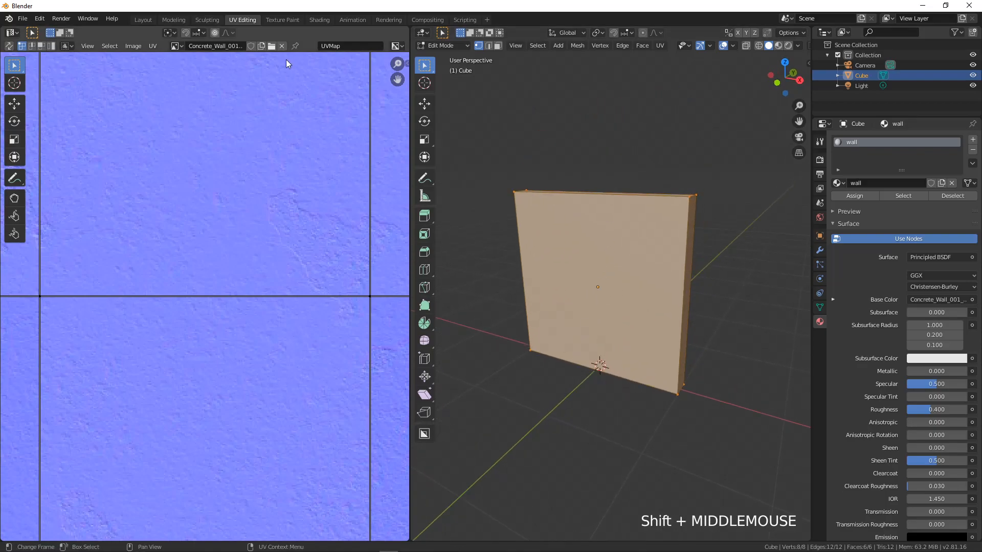
pyautogui.click(177, 46)
pyautogui.click(194, 62)
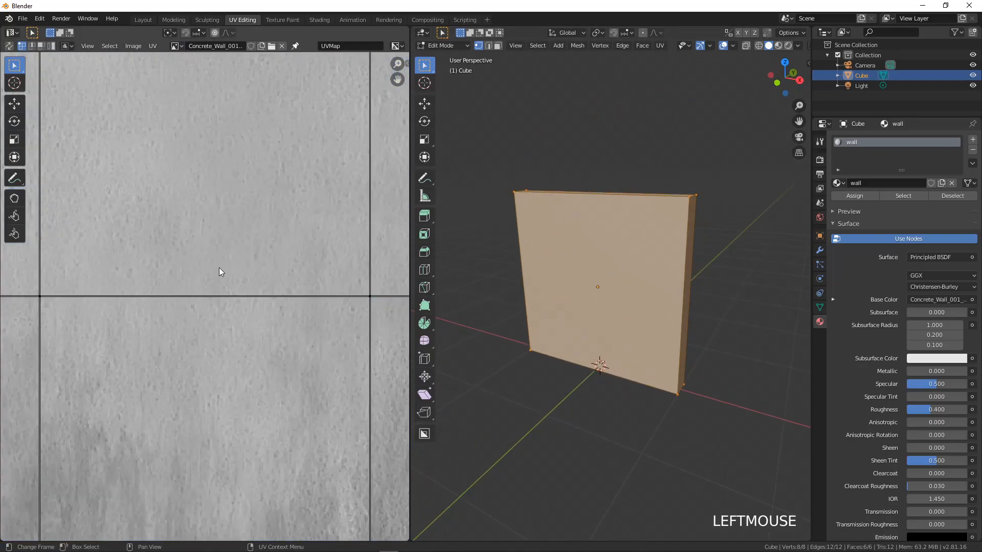
pyautogui.scroll(-6, 219, 270)
pyautogui.scroll(1, 215, 278)
pyautogui.moveTo(215, 278); pyautogui.dragTo(253, 236, button='middle')
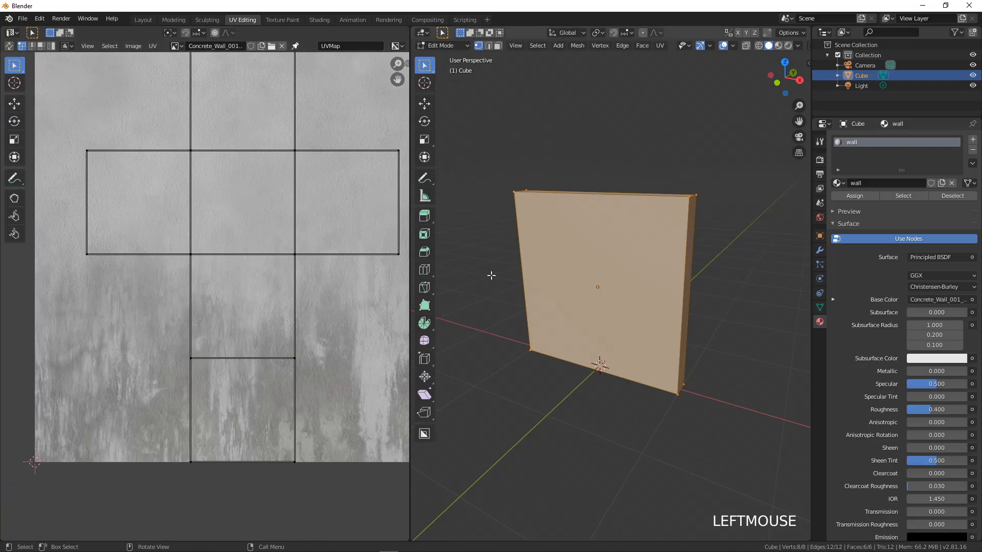
pyautogui.scroll(-1, 314, 238)
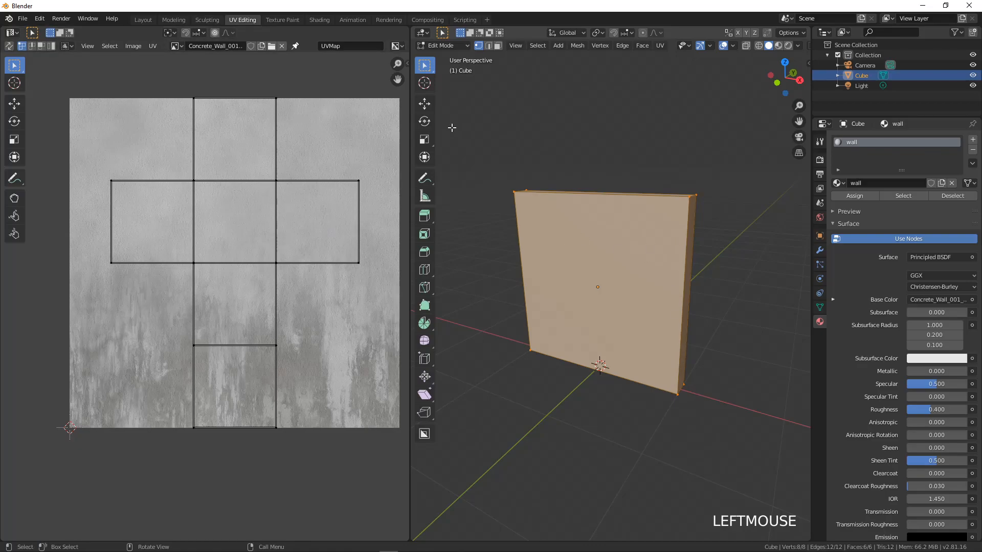
# Select the wall's narrow end face in face select mode and move its UV square into the texture's upper-left corner.
pyautogui.click(498, 45)
pyautogui.moveTo(562, 276); pyautogui.dragTo(608, 274, button='middle')
pyautogui.click(616, 270)
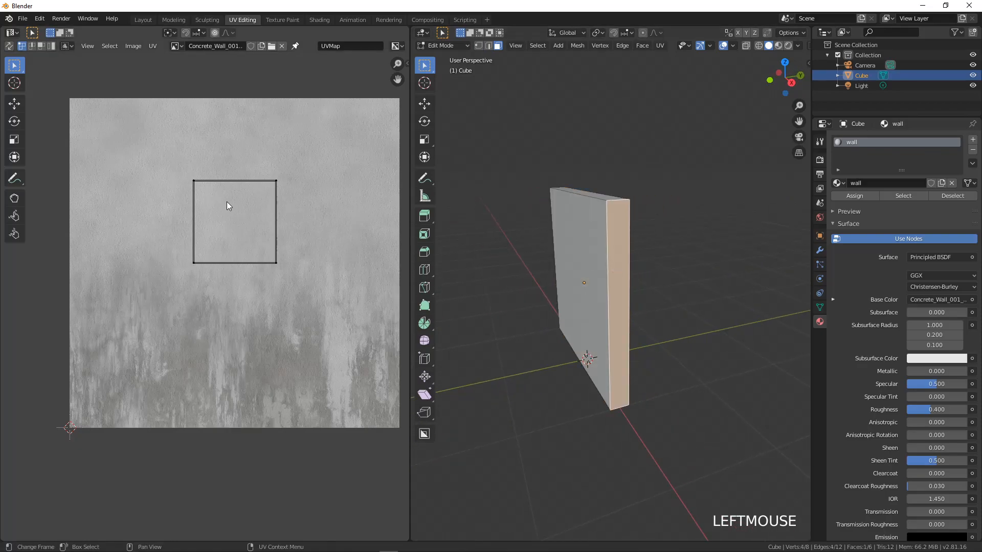
pyautogui.press('a')
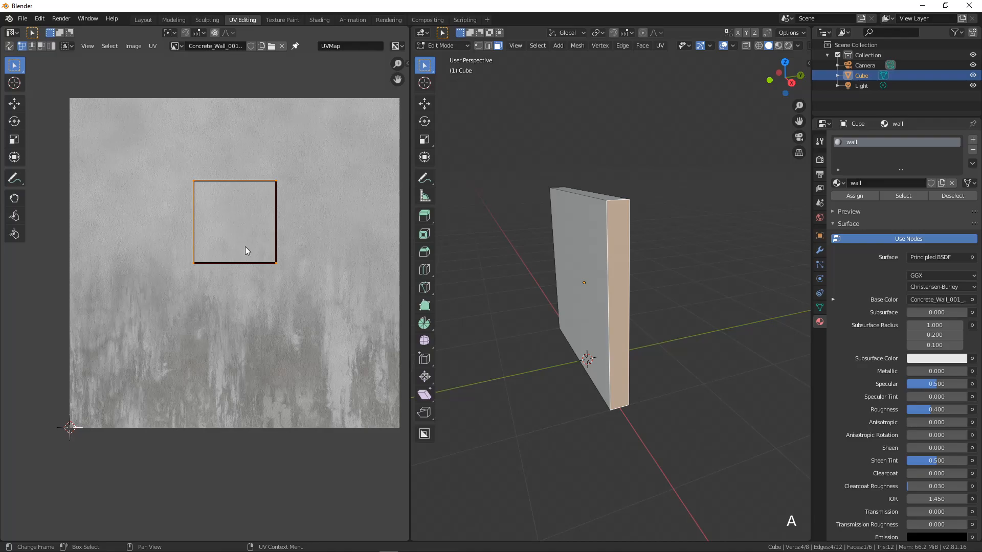
pyautogui.press('g')
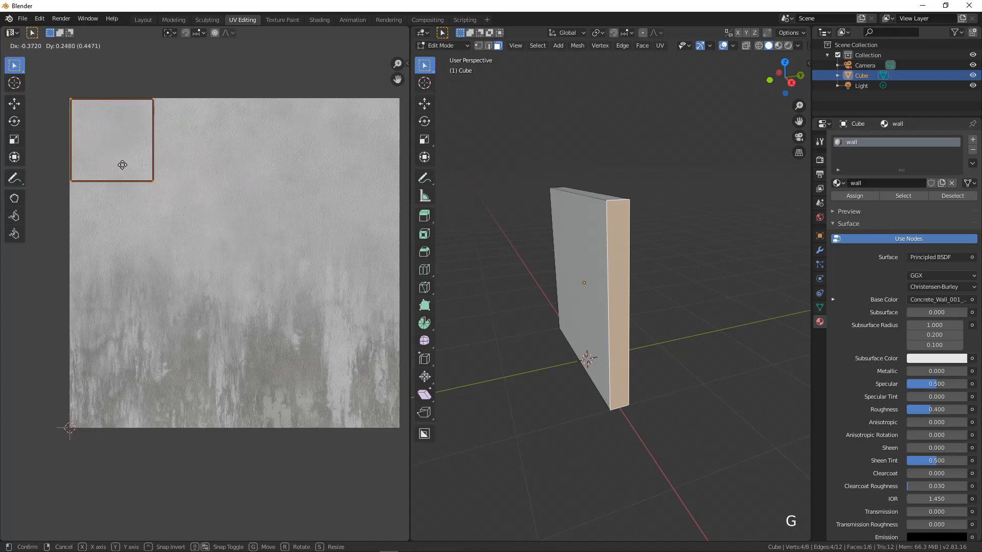
pyautogui.click(122, 165)
# Stretch the end face's UVs along Y to the texture's bottom edge and narrow them along X to a thin strip at its left edge.
pyautogui.click(151, 185)
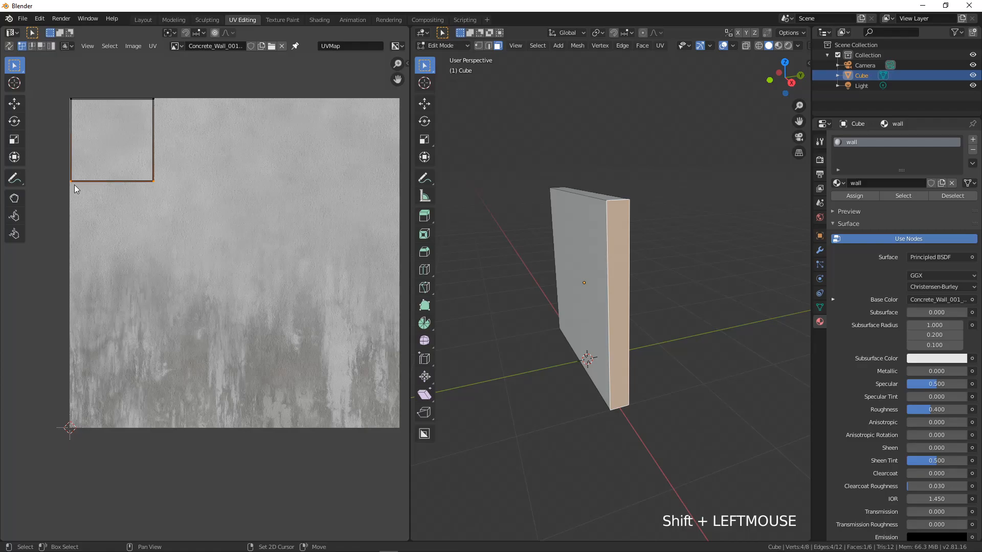
pyautogui.press('g')
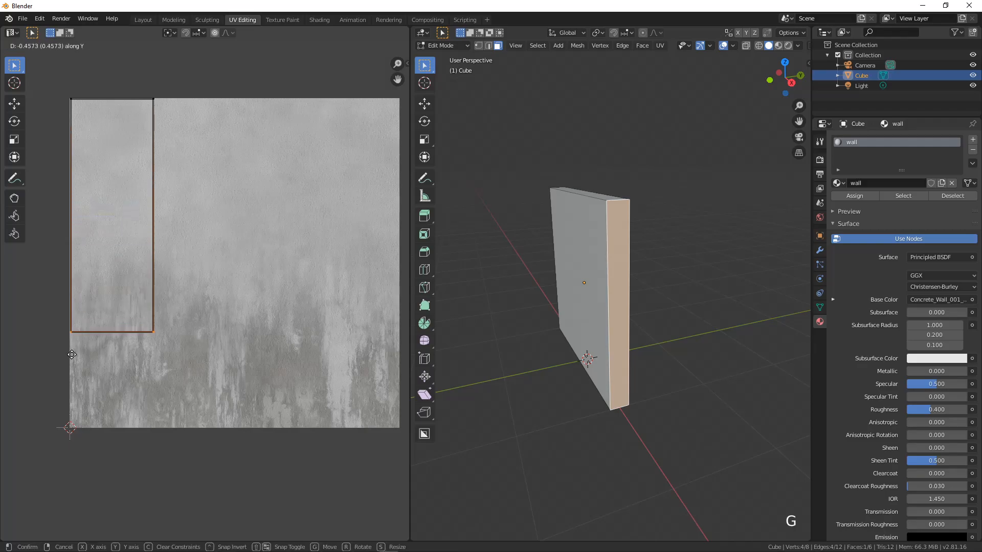
pyautogui.click(95, 433)
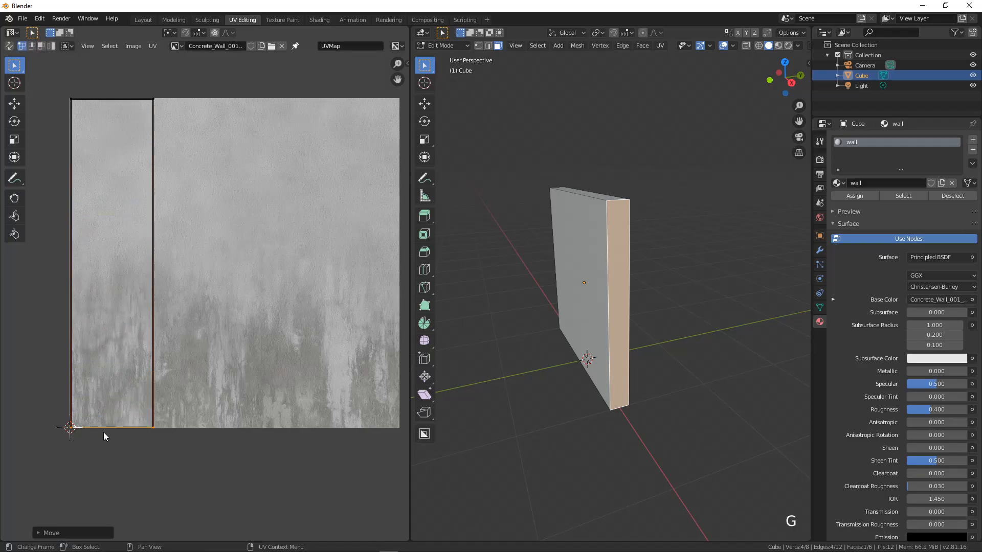
pyautogui.click(149, 432)
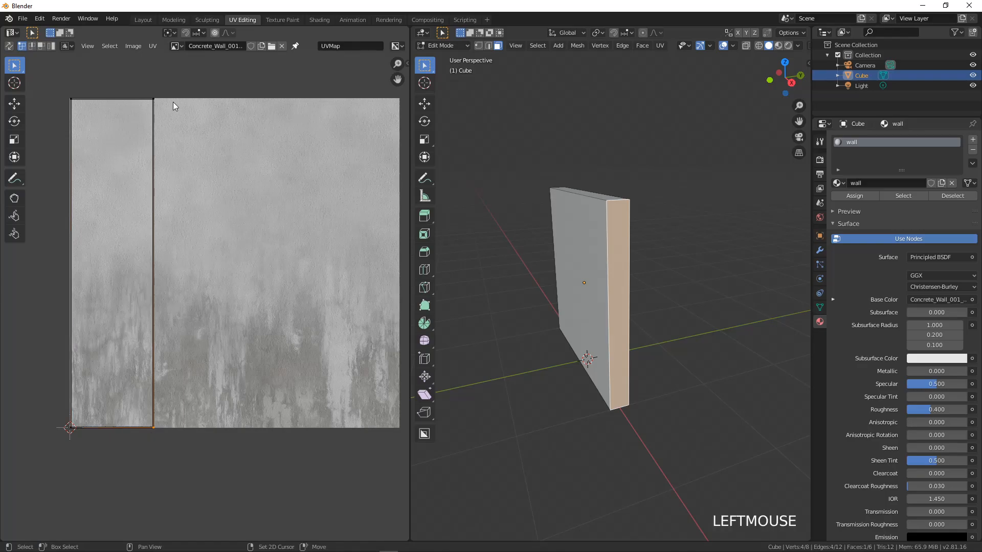
pyautogui.keyDown('shift'); pyautogui.click(155, 99); pyautogui.keyUp('shift')
pyautogui.press('g')
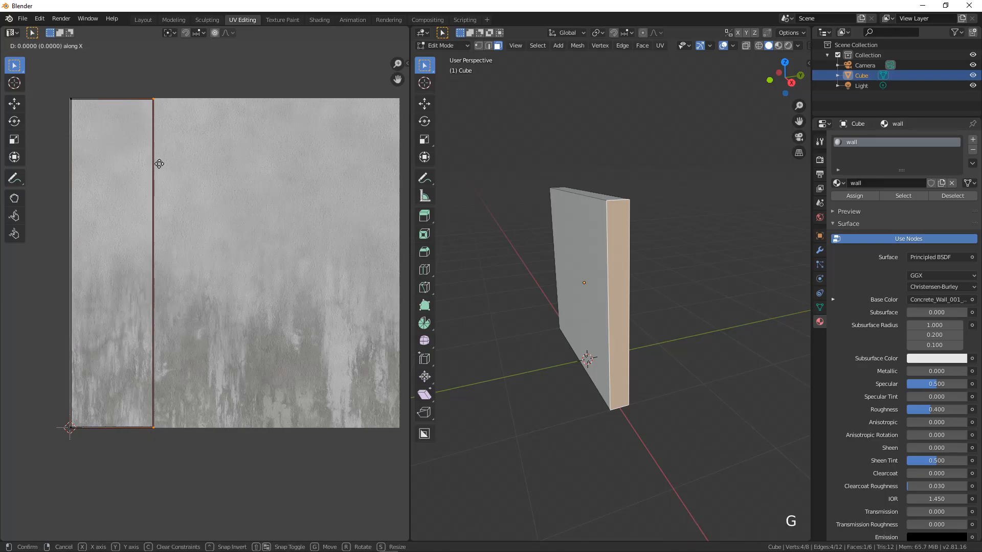
pyautogui.click(104, 156)
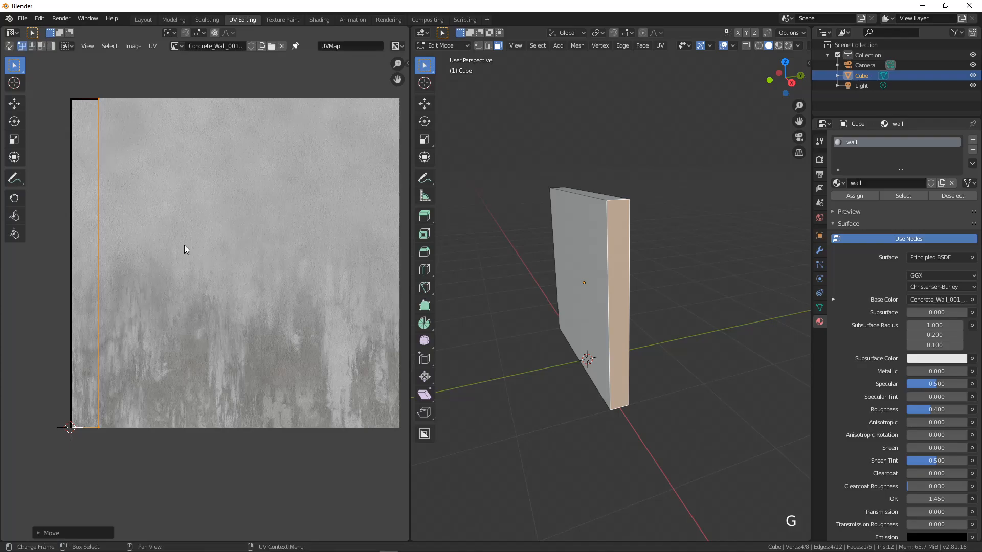
# Select the wall's top face and move its UV square to the left part of the texture at mid-height.
pyautogui.moveTo(638, 303); pyautogui.dragTo(636, 327, button='middle')
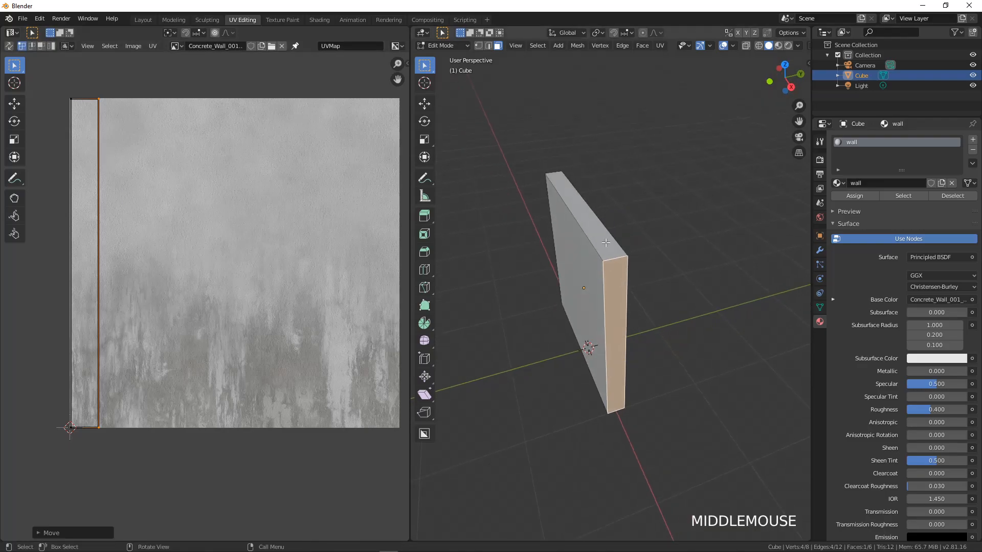
pyautogui.click(585, 215)
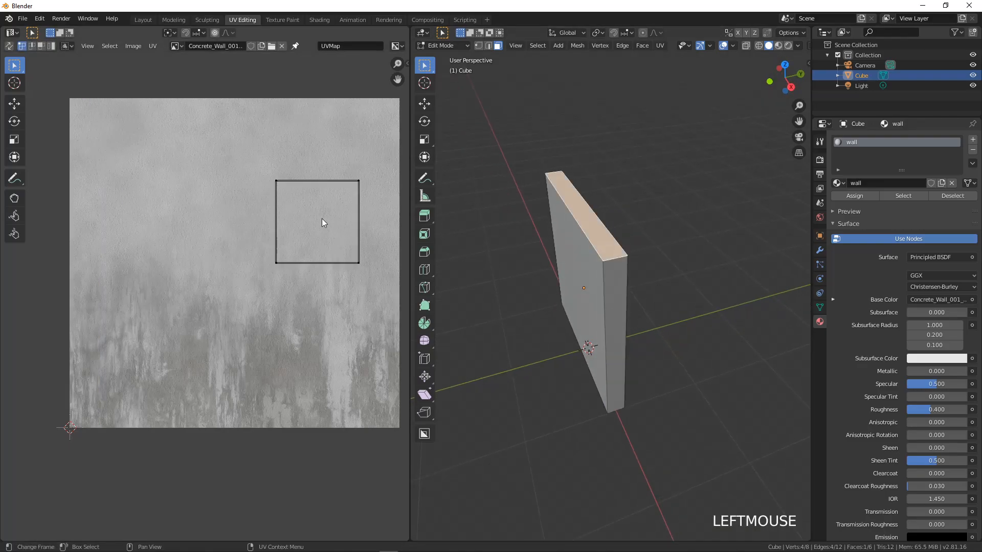
pyautogui.press('a')
pyautogui.press('g')
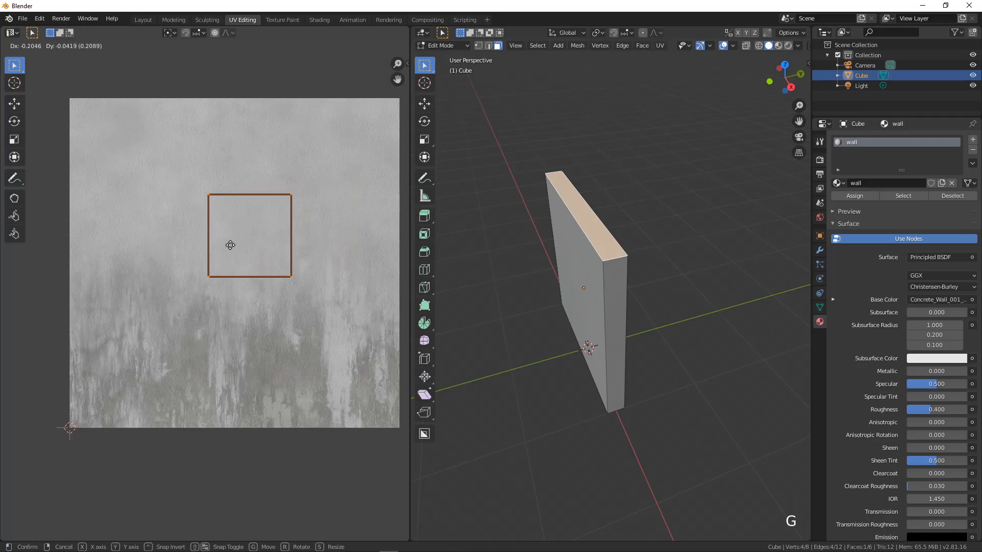
pyautogui.click(143, 277)
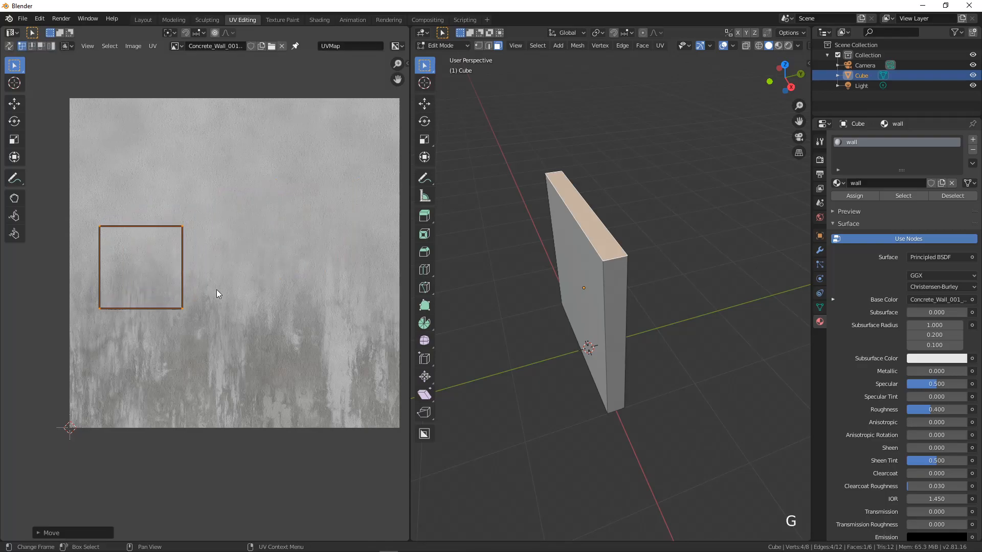
# Reshape the top face's UVs into a thin vertical strip and fit it between the texture's upper and lower edges.
pyautogui.press('s')
pyautogui.press('y')
pyautogui.click(228, 280)
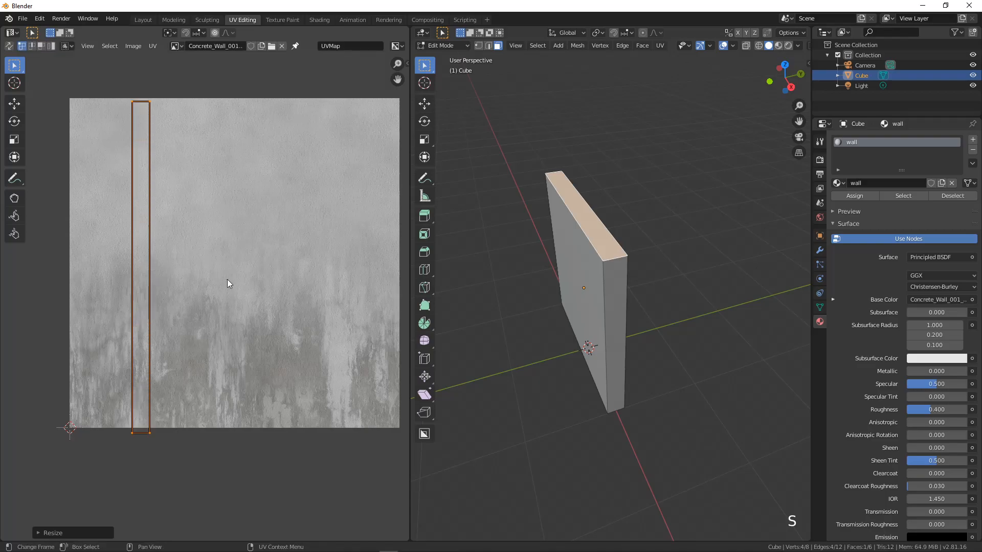
pyautogui.press('g')
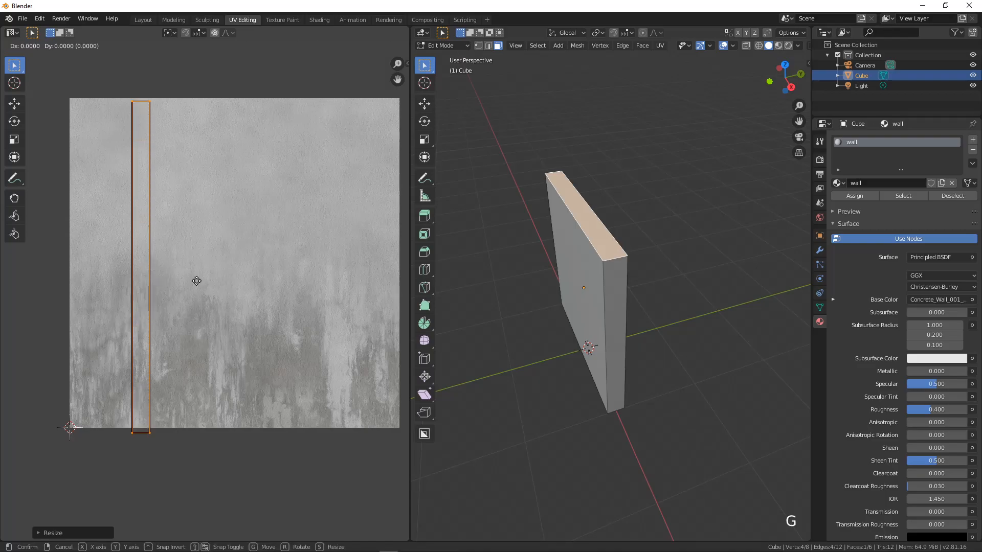
pyautogui.press('y')
pyautogui.click(197, 278)
pyautogui.press('s')
pyautogui.click(242, 298)
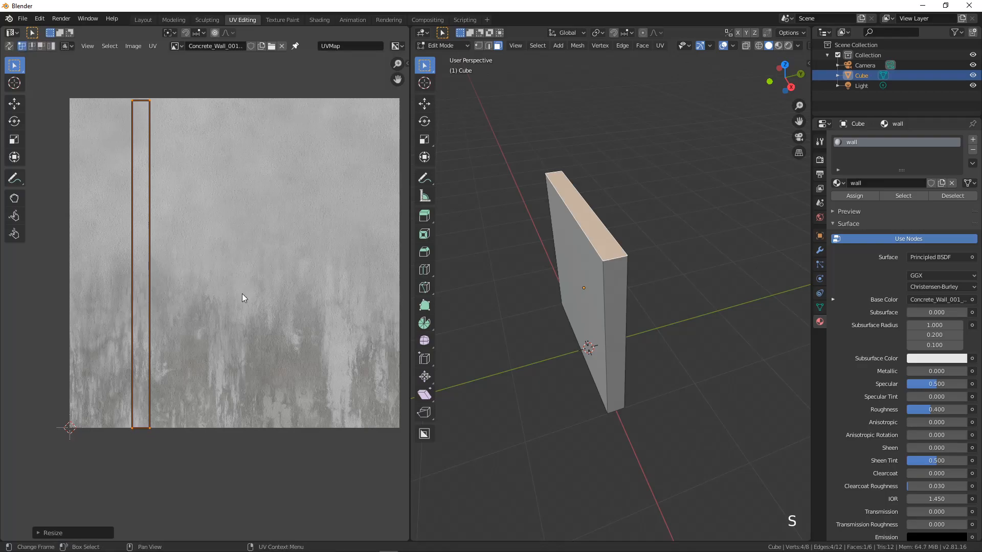
# Select the wall's opposite narrow end face and move its UV square up to the middle of the texture.
pyautogui.moveTo(471, 285); pyautogui.dragTo(543, 294, button='middle')
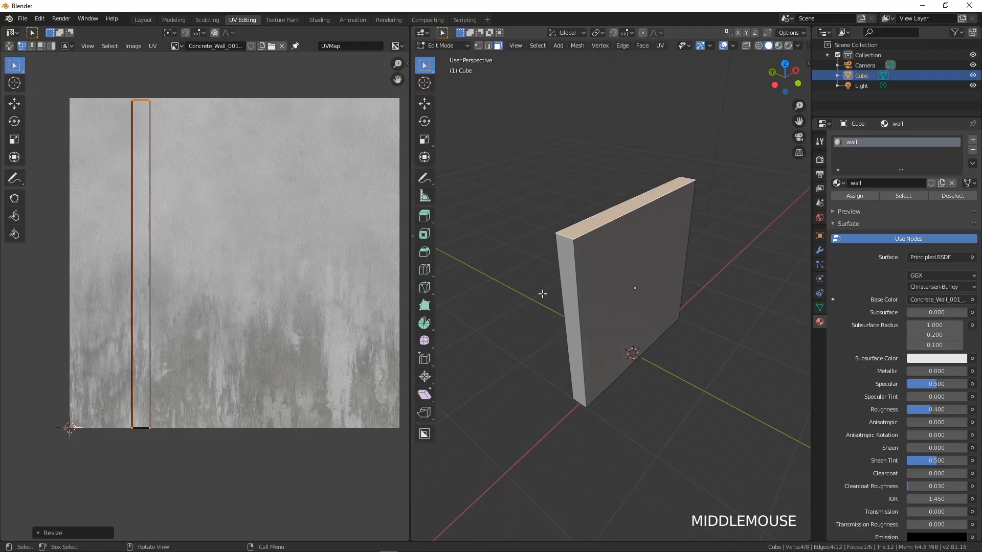
pyautogui.click(573, 290)
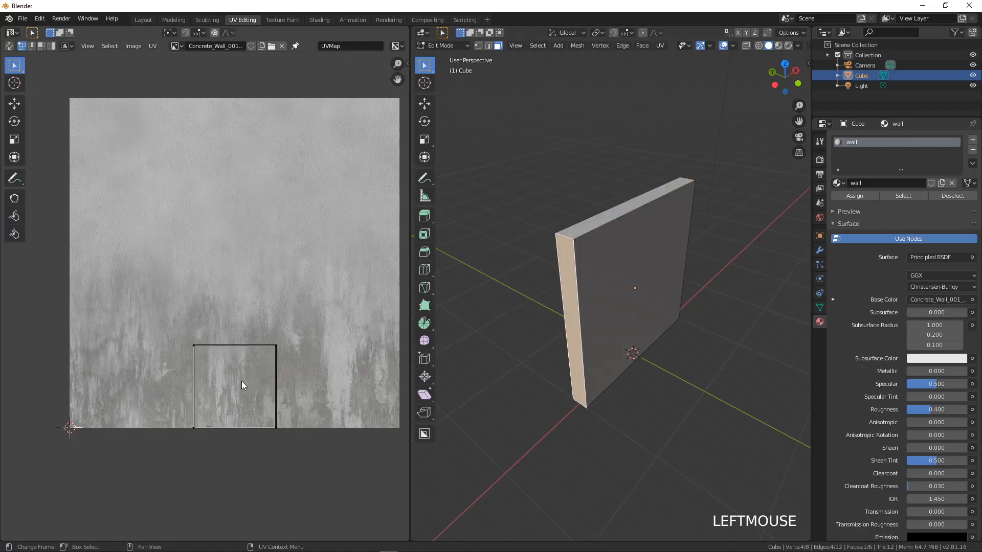
pyautogui.press('a')
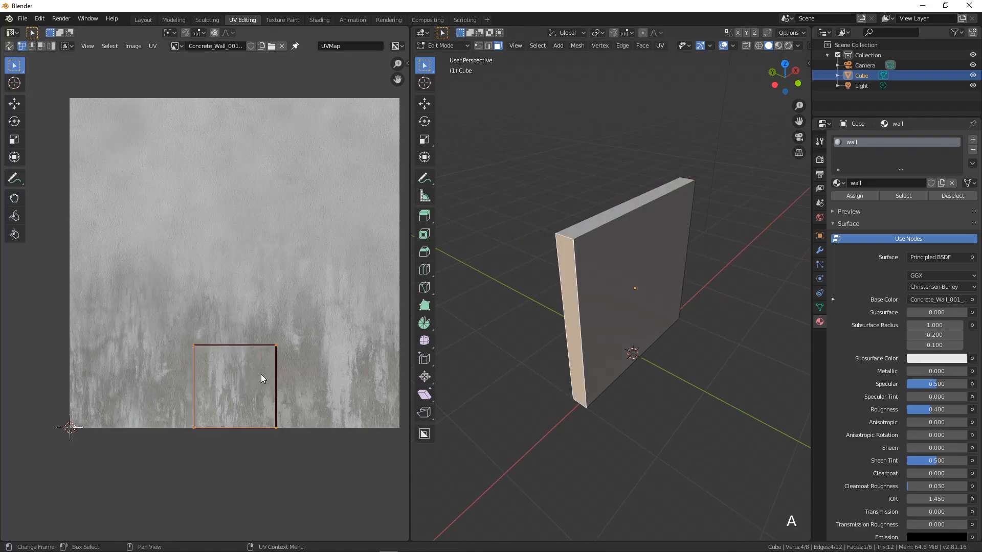
pyautogui.press('g')
pyautogui.click(260, 244)
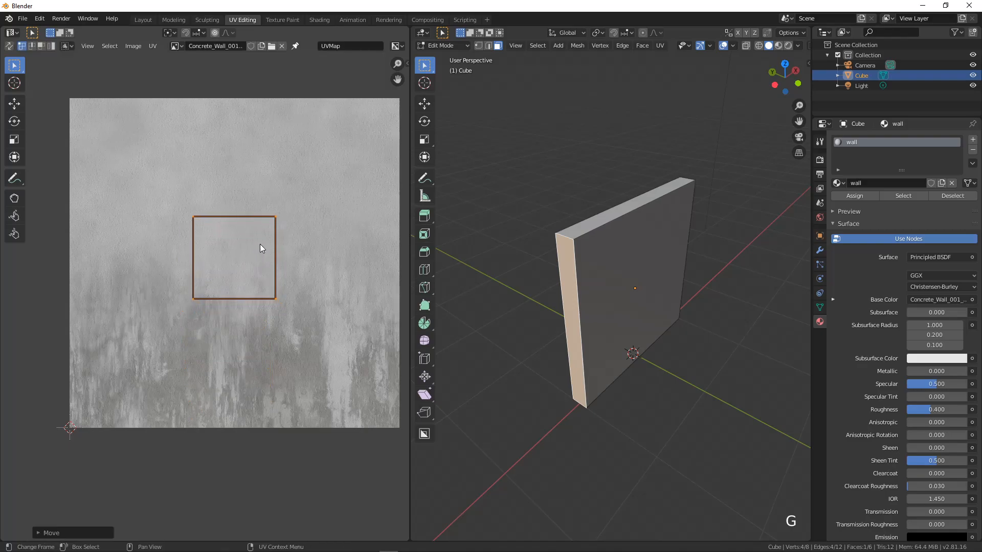
# Narrow this end face's UVs along X, stretch them along Y to nearly the texture's height, and shift the strip down inside the texture.
pyautogui.press('s')
pyautogui.press('x')
pyautogui.click(259, 269)
pyautogui.press('s')
pyautogui.press('y')
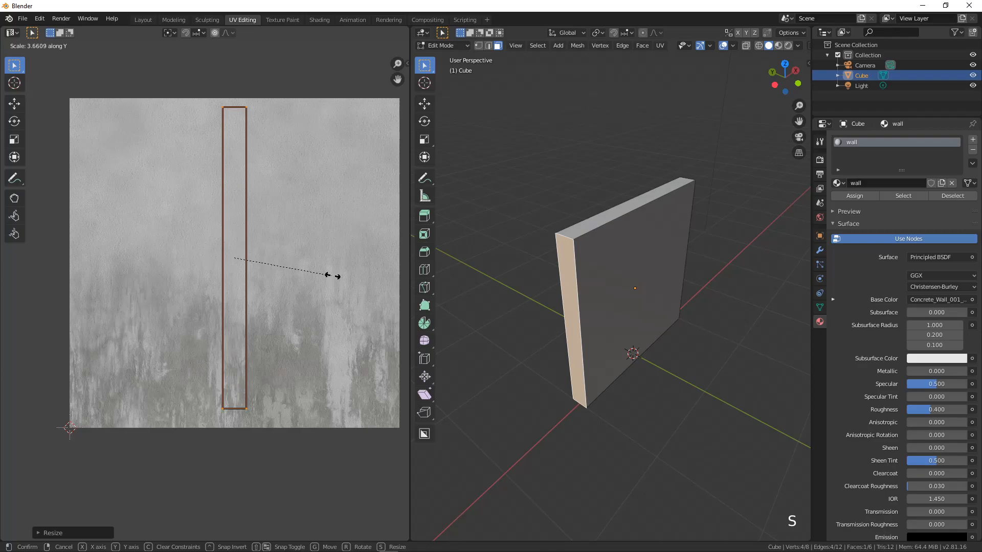
pyautogui.click(327, 277)
pyautogui.press('g')
pyautogui.press('y')
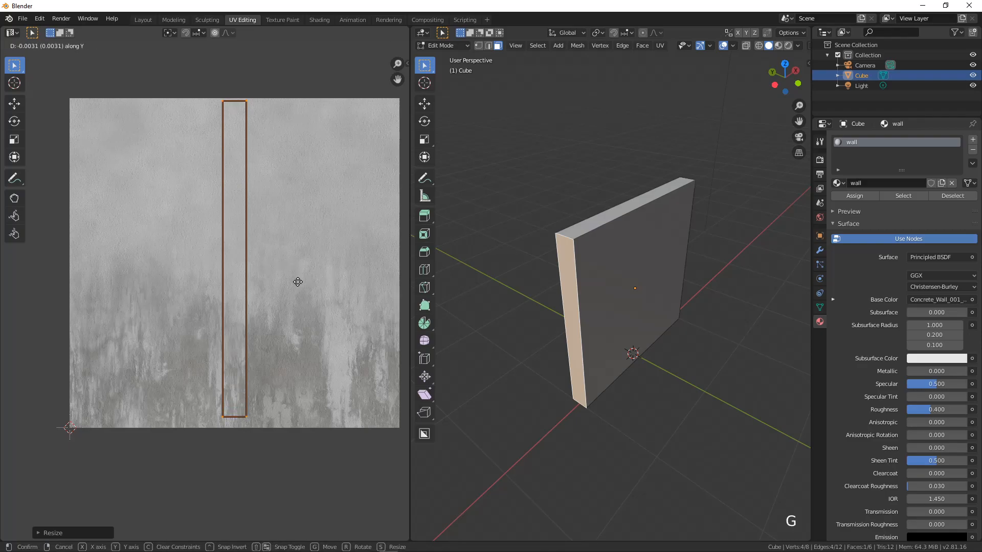
pyautogui.click(297, 288)
# Select the wall's bottom face and narrow its UV square along X to a thin strip.
pyautogui.moveTo(598, 322); pyautogui.dragTo(616, 335, button='middle')
pyautogui.click(616, 333)
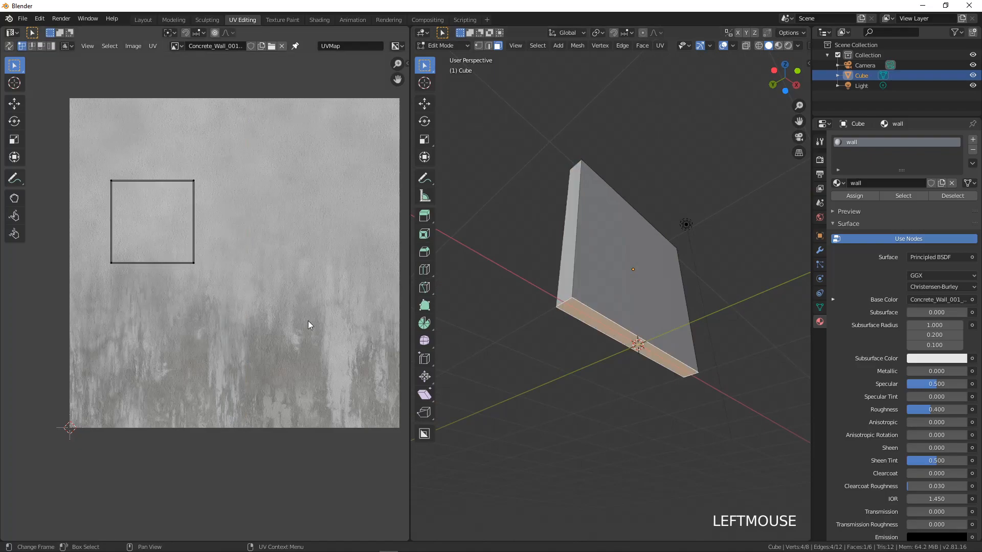
pyautogui.press('a')
pyautogui.press('s')
pyautogui.press('x')
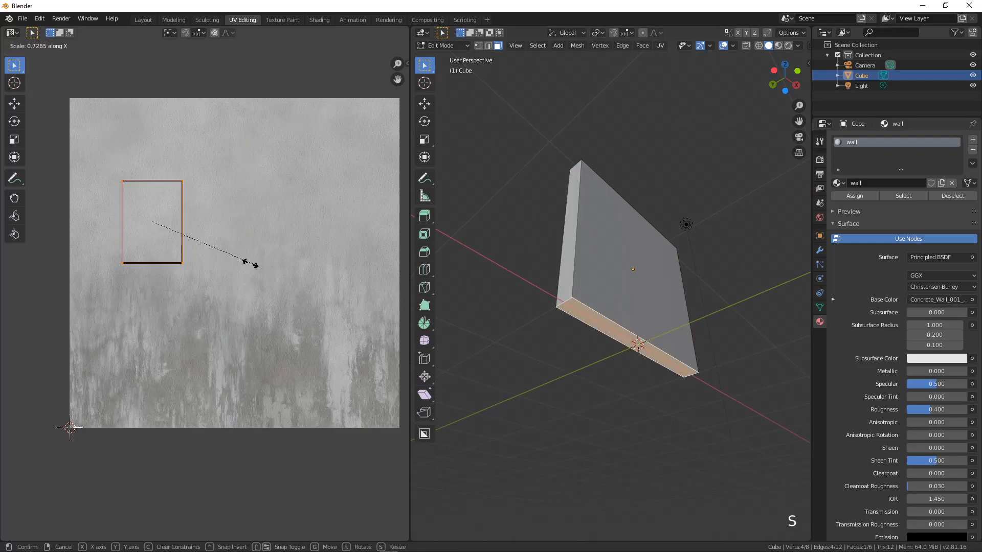
pyautogui.click(184, 237)
# Stretch the bottom face's UVs along Y to nearly the texture's full height and move the strip down inside the texture.
pyautogui.press('s')
pyautogui.press('y')
pyautogui.click(285, 247)
pyautogui.press('g')
pyautogui.press('y')
pyautogui.click(272, 290)
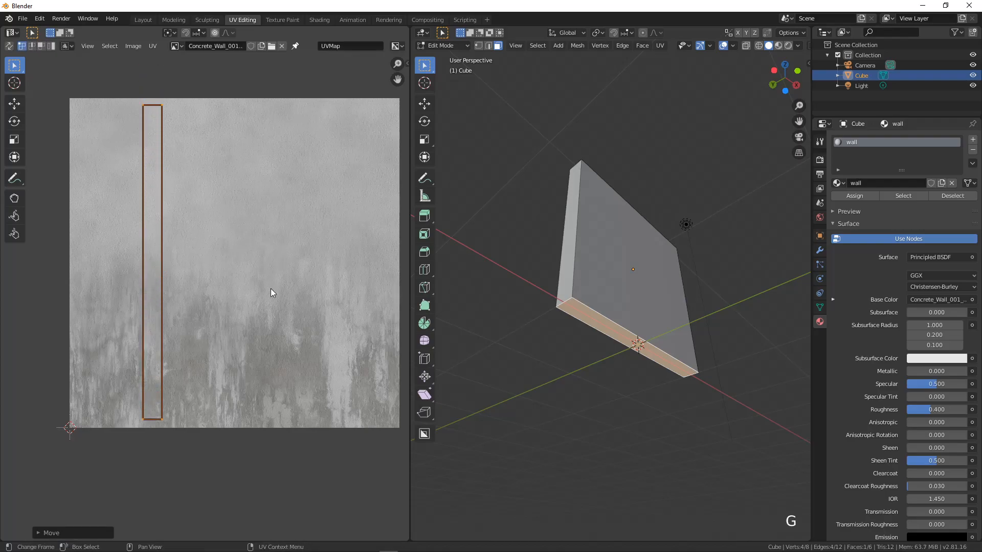
# Select the large wall face whose UV square sits at the texture's top edge and move that square to the texture's center.
pyautogui.press('a')
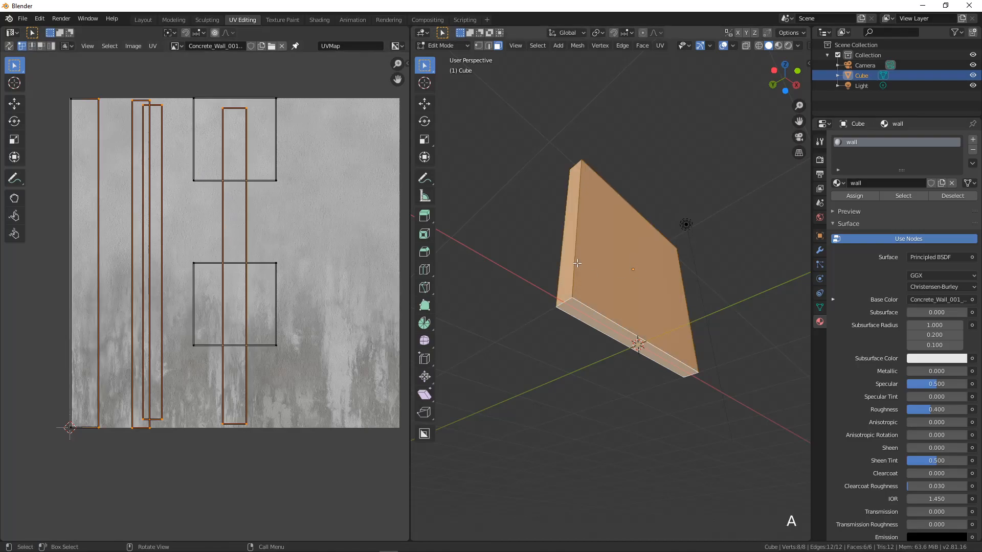
pyautogui.moveTo(588, 317); pyautogui.dragTo(556, 276, button='middle')
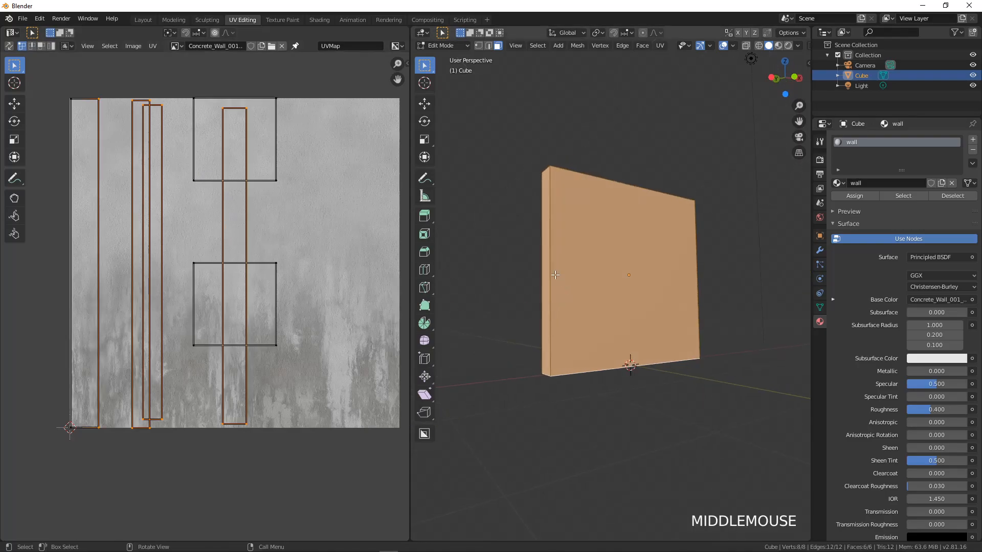
pyautogui.click(614, 236)
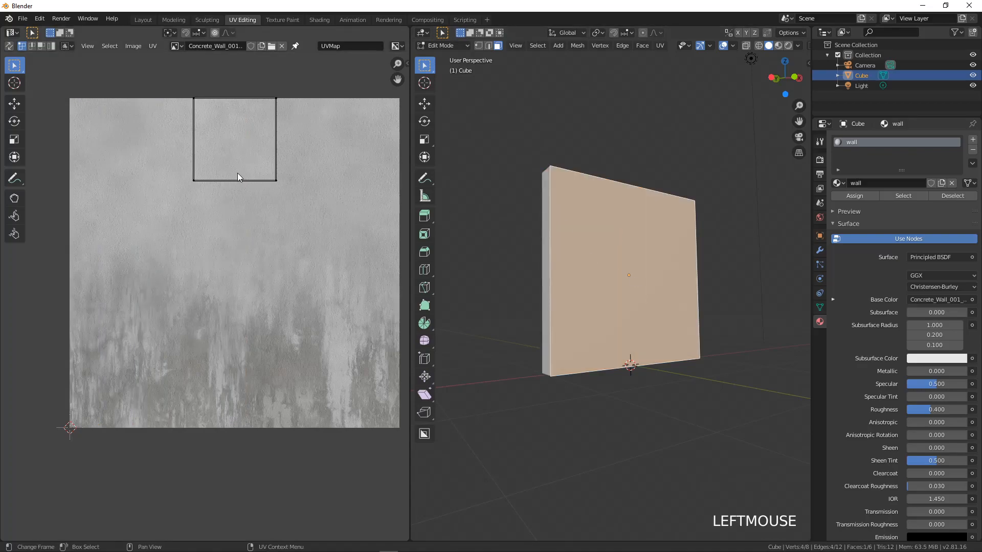
pyautogui.press('a')
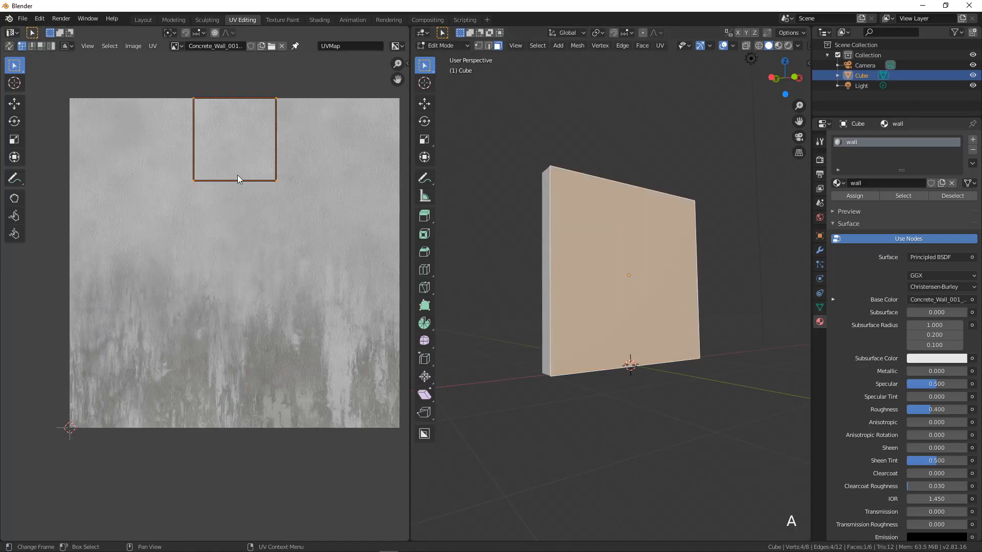
pyautogui.press('g')
pyautogui.click(239, 297)
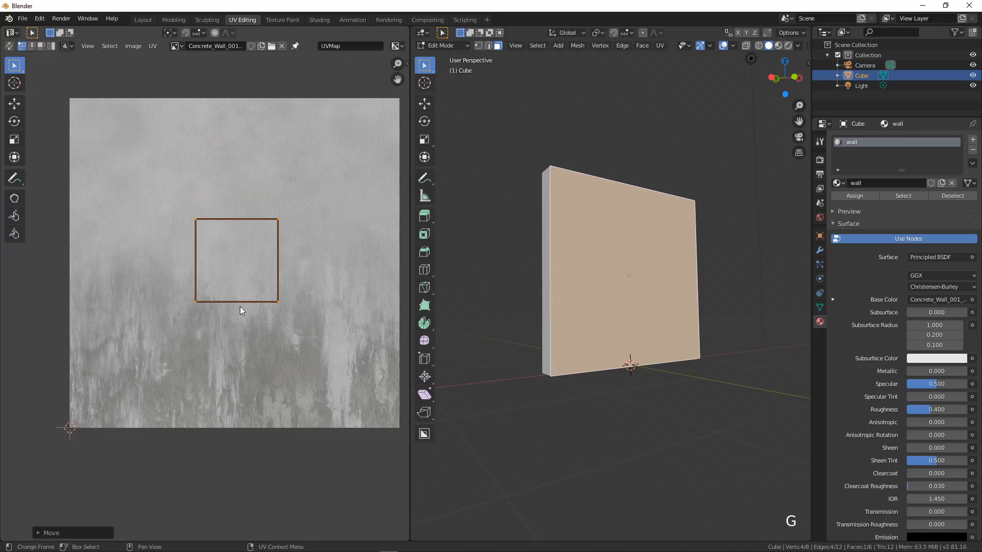
# Enlarge the selected large face's UVs to cover nearly the whole texture and align them with its bottom edge.
pyautogui.press('s')
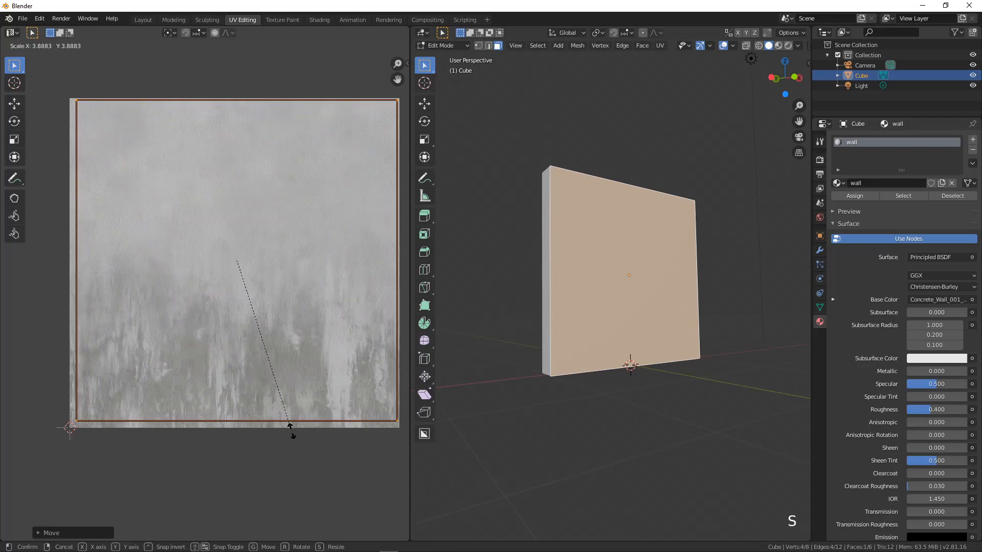
pyautogui.click(290, 429)
pyautogui.press('g')
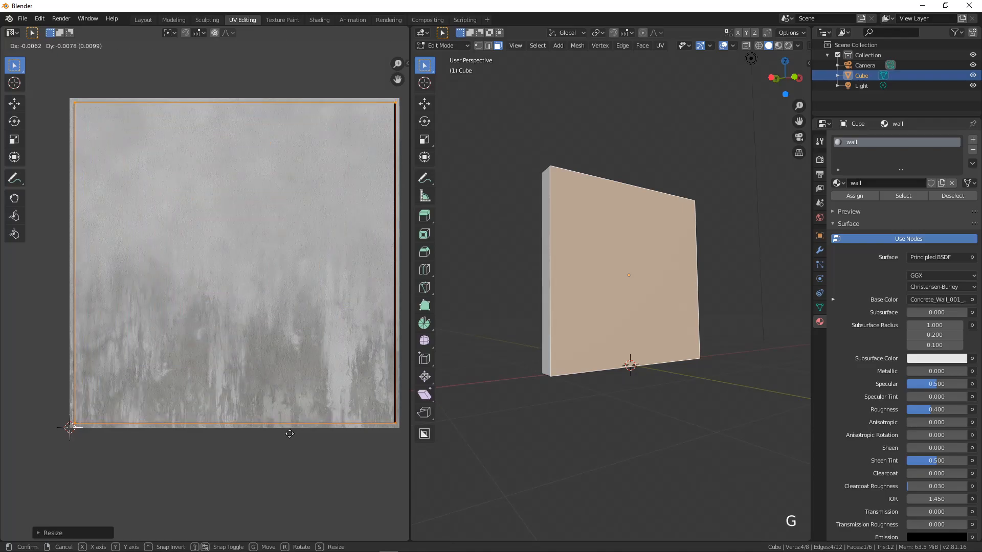
pyautogui.click(290, 436)
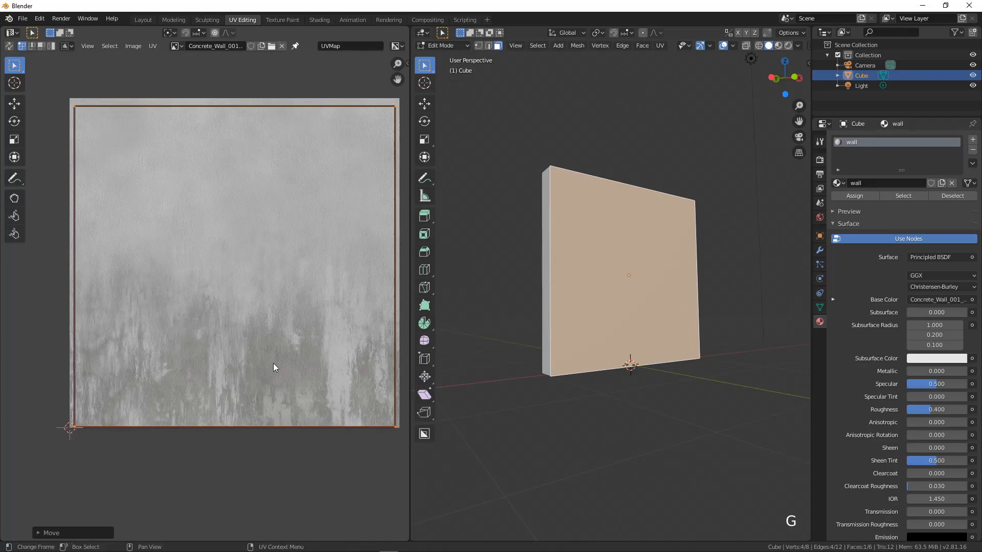
# Select the opposite large wall face and move its UV square up to the center of the texture.
pyautogui.moveTo(603, 271); pyautogui.dragTo(652, 271, button='middle')
pyautogui.click(651, 272)
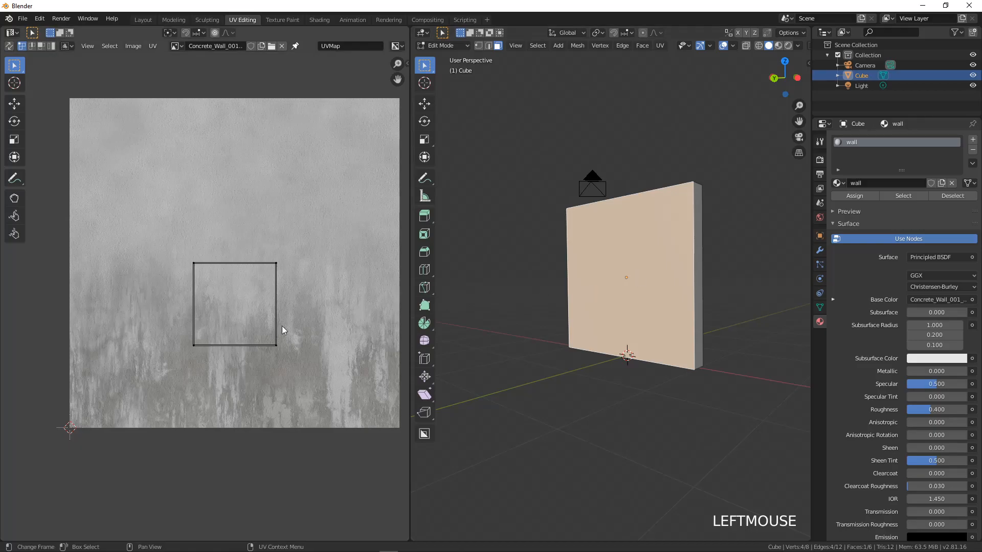
pyautogui.press('a')
pyautogui.press('g')
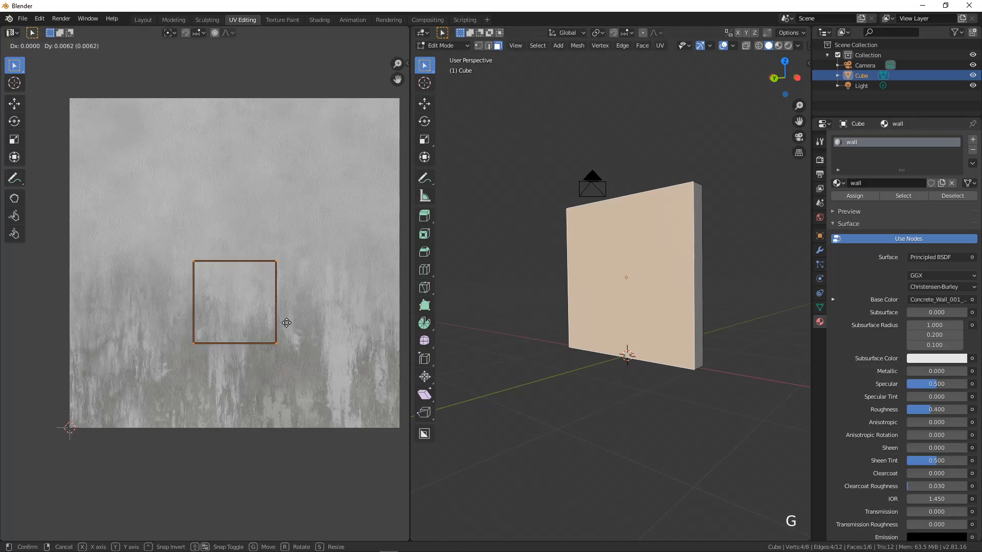
pyautogui.click(292, 287)
# Scale the opposite large face's UVs to nearly the full texture and align them with its left and bottom edges.
pyautogui.press('s')
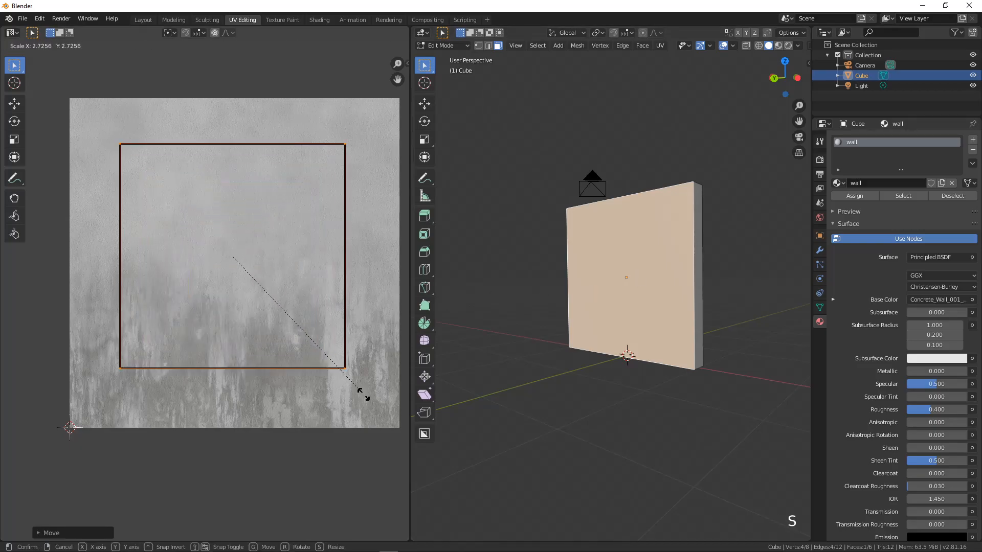
pyautogui.click(25, 439)
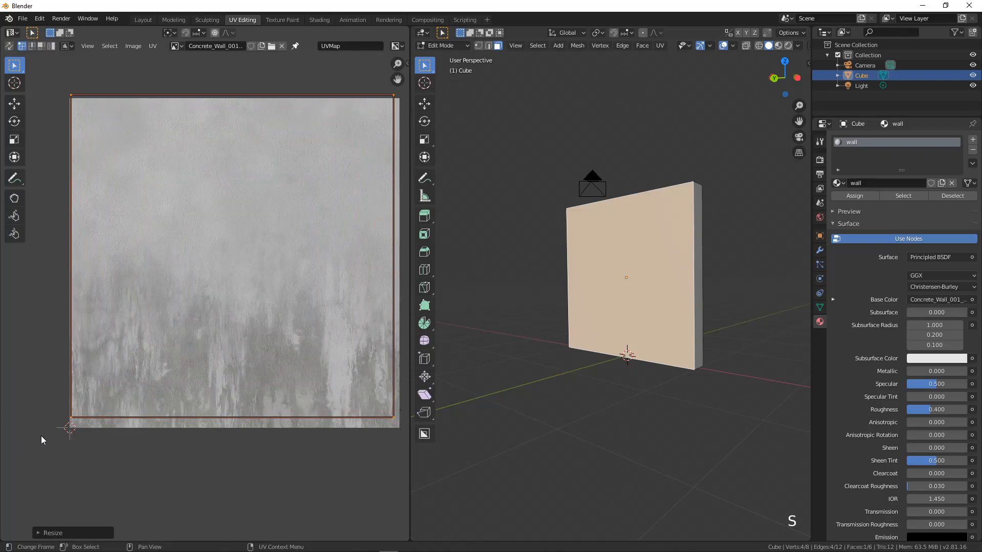
pyautogui.press('g')
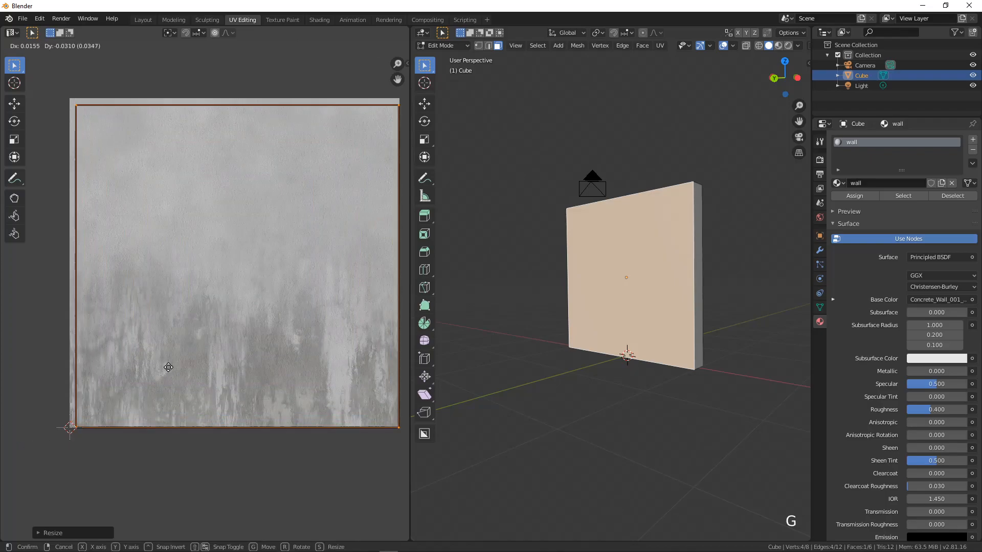
pyautogui.click(164, 367)
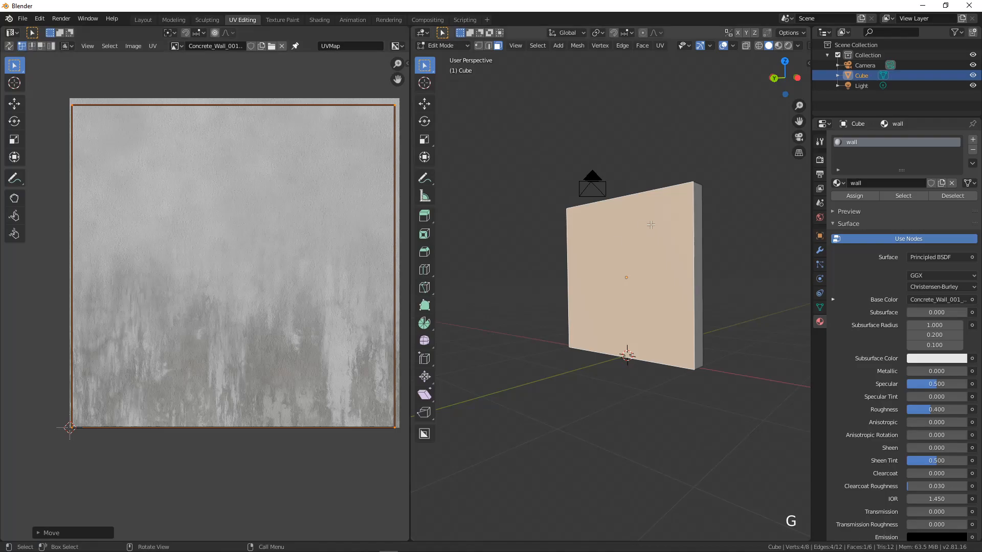
# Switch the viewport to material preview and examine the texture on the wall's narrow end and top faces.
pyautogui.click(778, 45)
pyautogui.moveTo(694, 231); pyautogui.dragTo(557, 266, button='middle')
pyautogui.scroll(4, 693, 286)
pyautogui.scroll(-1, 684, 287)
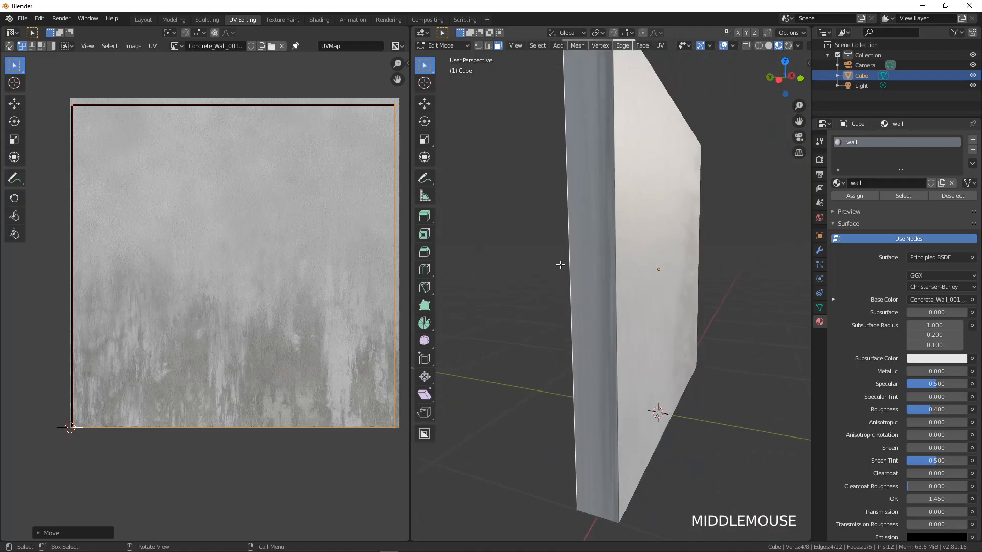
pyautogui.moveTo(609, 174); pyautogui.dragTo(599, 276, button='middle')
pyautogui.scroll(-2, 607, 261)
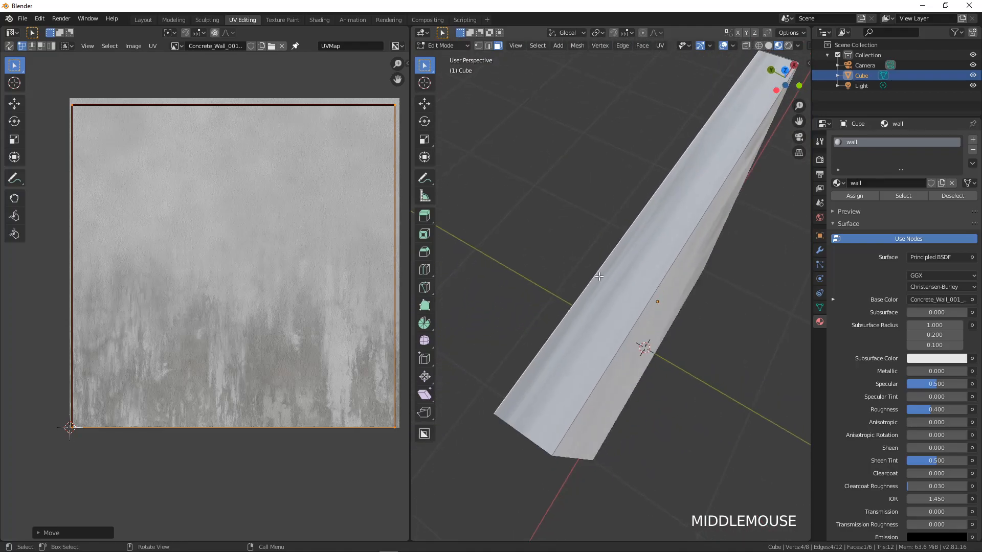
# Select the wall's top face, rescale its UVs into a wide, thin strip nearly spanning the texture, and center the strip horizontally.
pyautogui.click(624, 277)
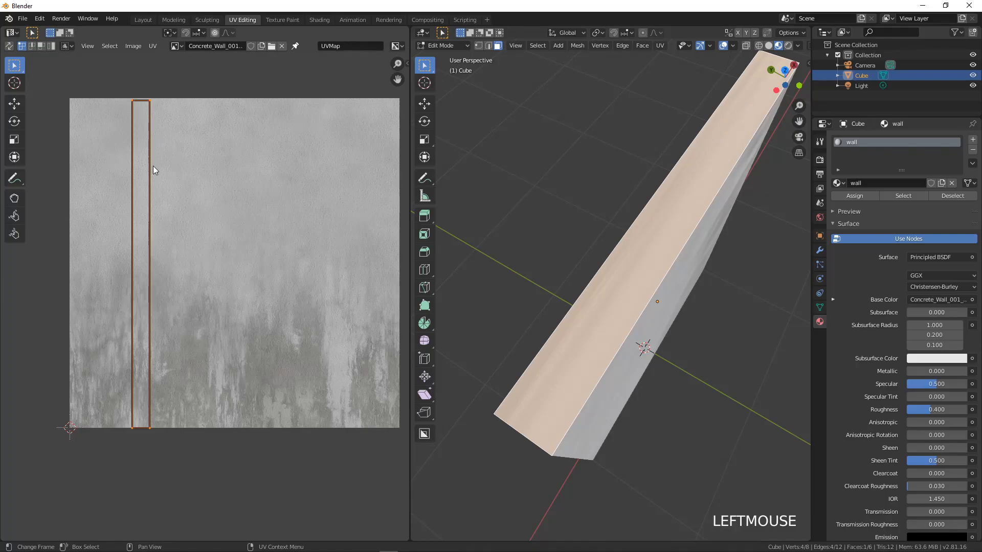
pyautogui.press('s')
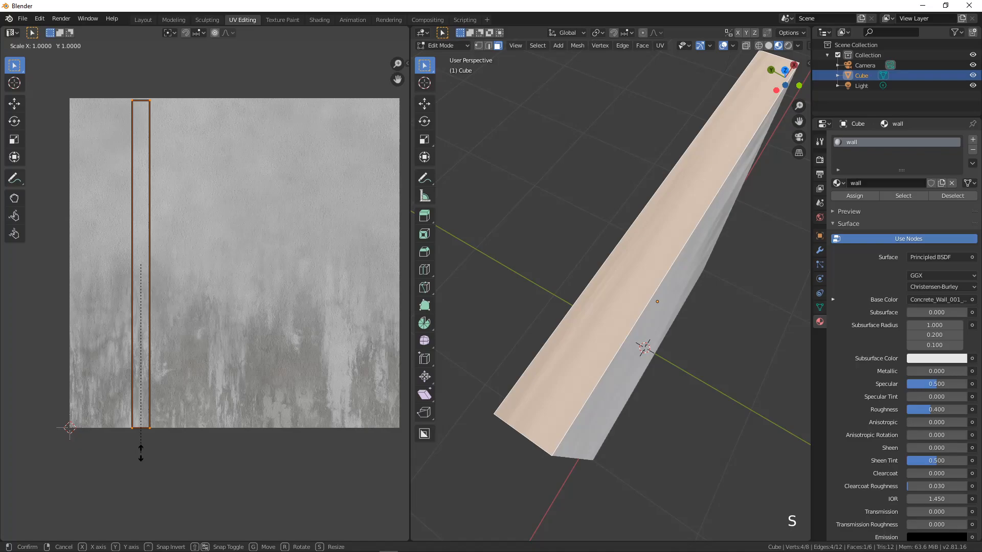
pyautogui.press('y')
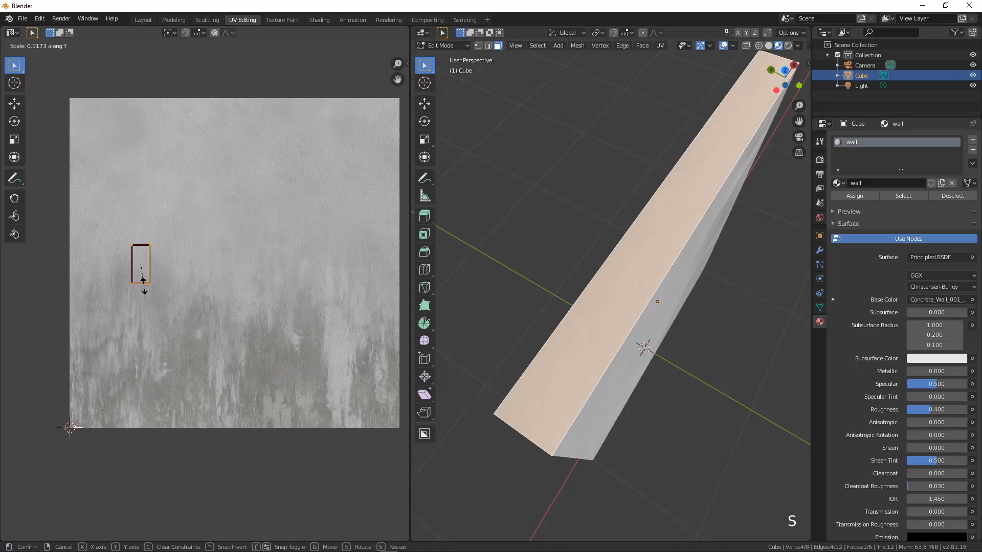
pyautogui.click(144, 280)
pyautogui.press('s')
pyautogui.press('x')
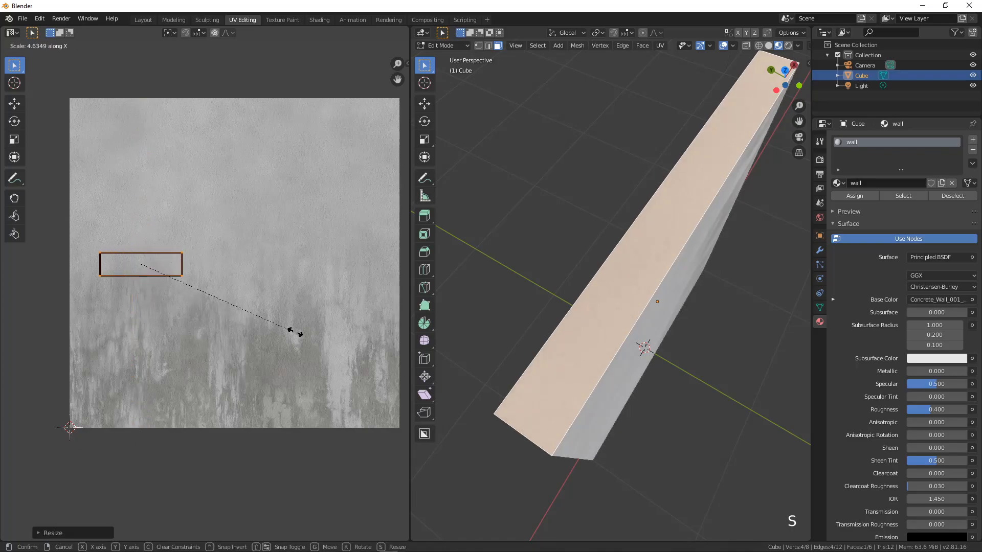
pyautogui.click(329, 411)
pyautogui.press('g')
pyautogui.press('x')
pyautogui.click(380, 399)
# Select the narrow end face adjoining the top and rescale its UVs into a thin horizontal strip across the texture.
pyautogui.moveTo(657, 353)
pyautogui.mouseDown(button='middle')
pyautogui.moveTo(680, 350)
pyautogui.moveTo(662, 348)
pyautogui.mouseUp(button='middle')
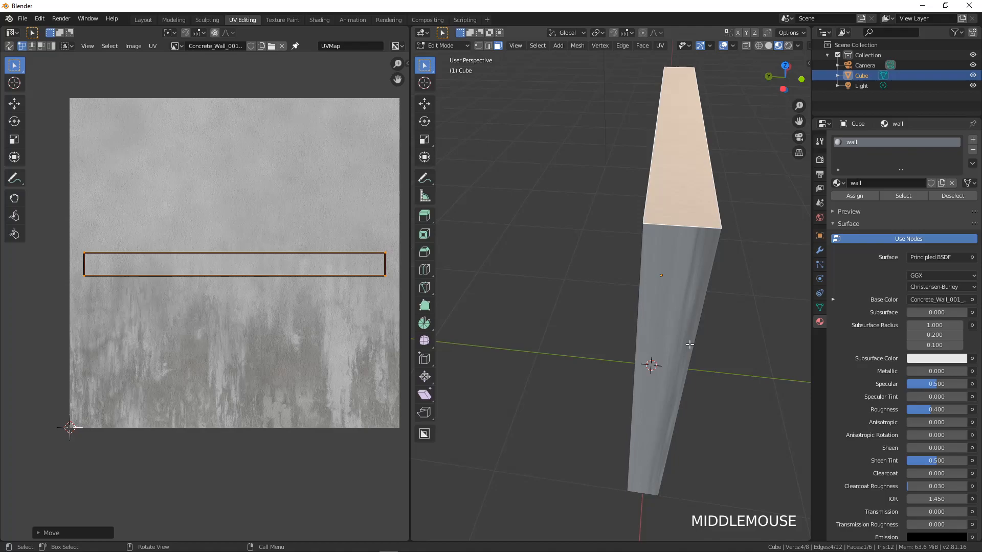
pyautogui.click(664, 348)
pyautogui.press('s')
pyautogui.press('y')
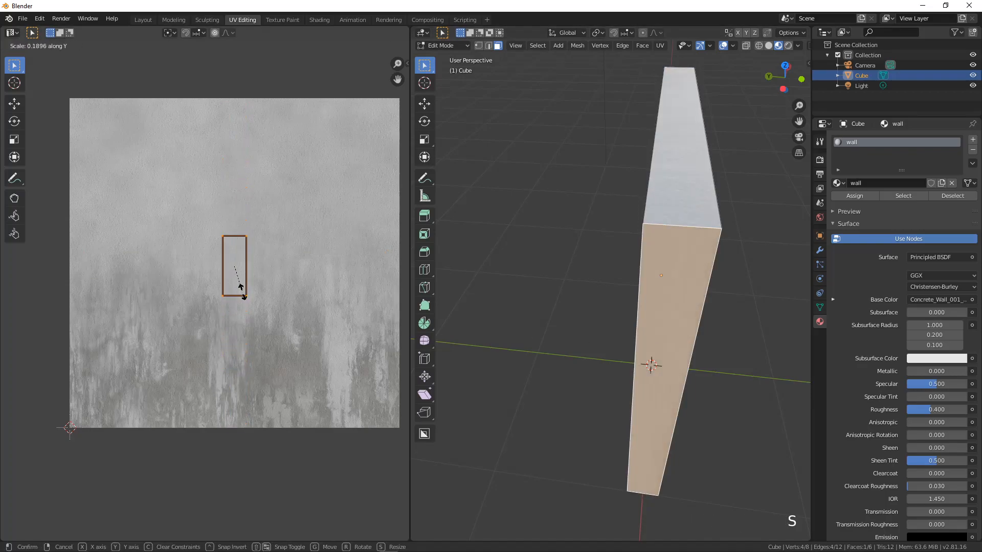
pyautogui.click(245, 277)
pyautogui.press('s')
pyautogui.press('x')
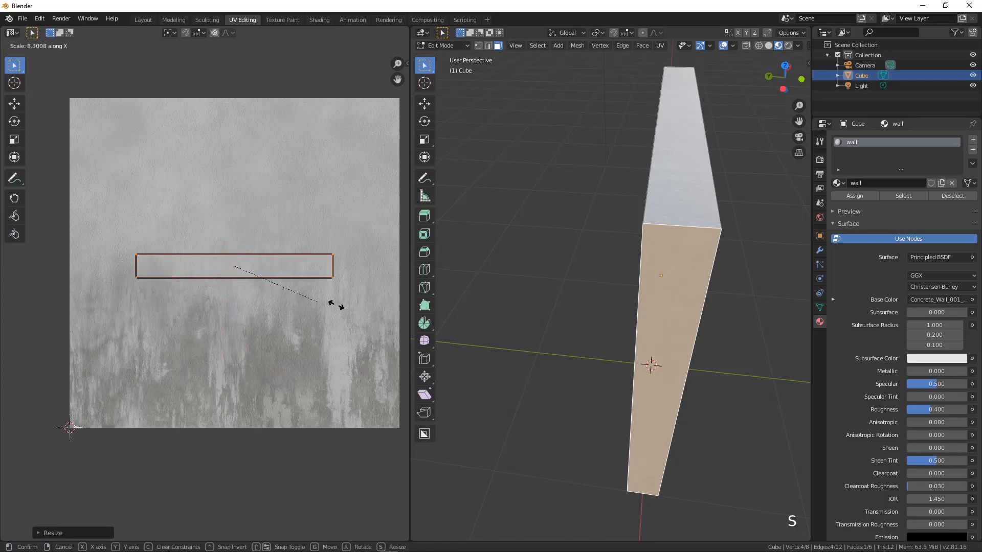
pyautogui.click(372, 310)
# Select the wall's bottom face, rescale its UVs into a thin horizontal strip, and center the strip across the texture.
pyautogui.moveTo(586, 413); pyautogui.dragTo(699, 277, button='middle')
pyautogui.click(668, 323)
pyautogui.press('s')
pyautogui.press('y')
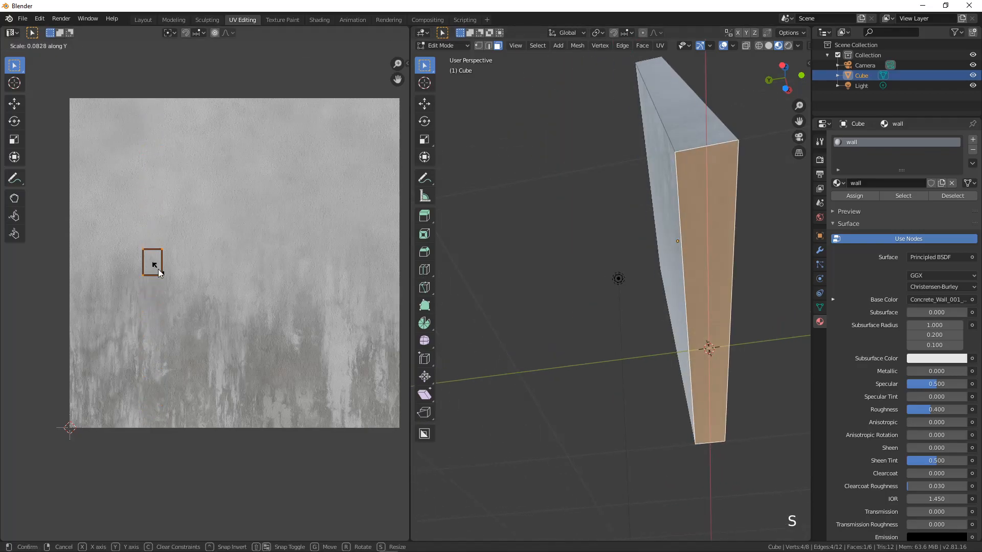
pyautogui.click(154, 266)
pyautogui.press('s')
pyautogui.press('x')
pyautogui.click(335, 301)
pyautogui.press('g')
pyautogui.press('x')
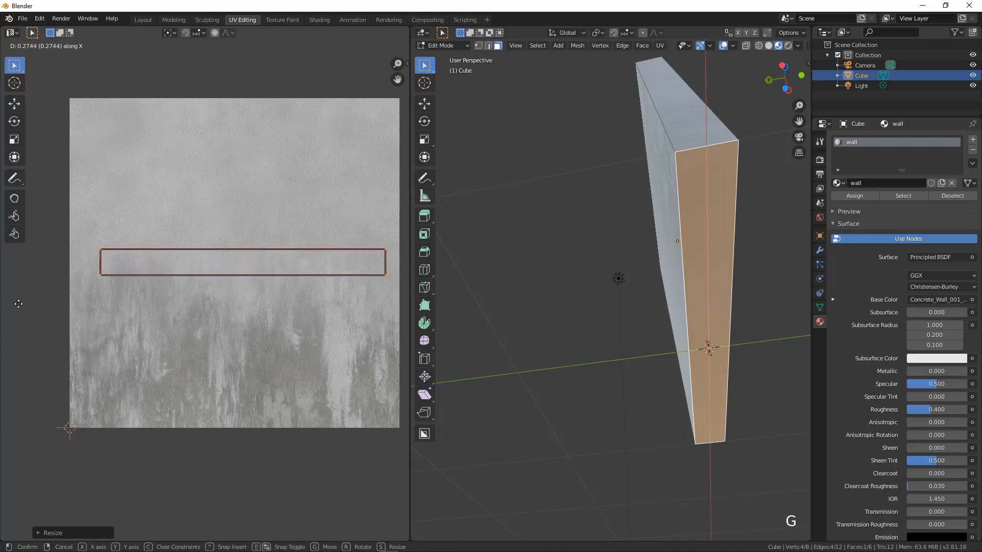
pyautogui.click(66, 306)
# Select the remaining narrow end face, flatten its UVs vertically, and widen them to about the texture's full width.
pyautogui.moveTo(732, 368); pyautogui.dragTo(689, 269, button='middle')
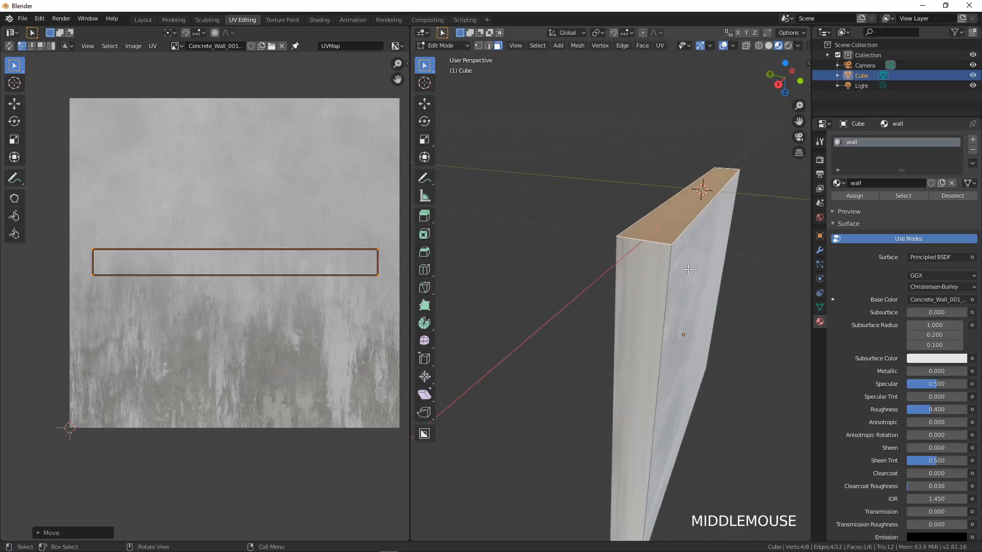
pyautogui.click(636, 332)
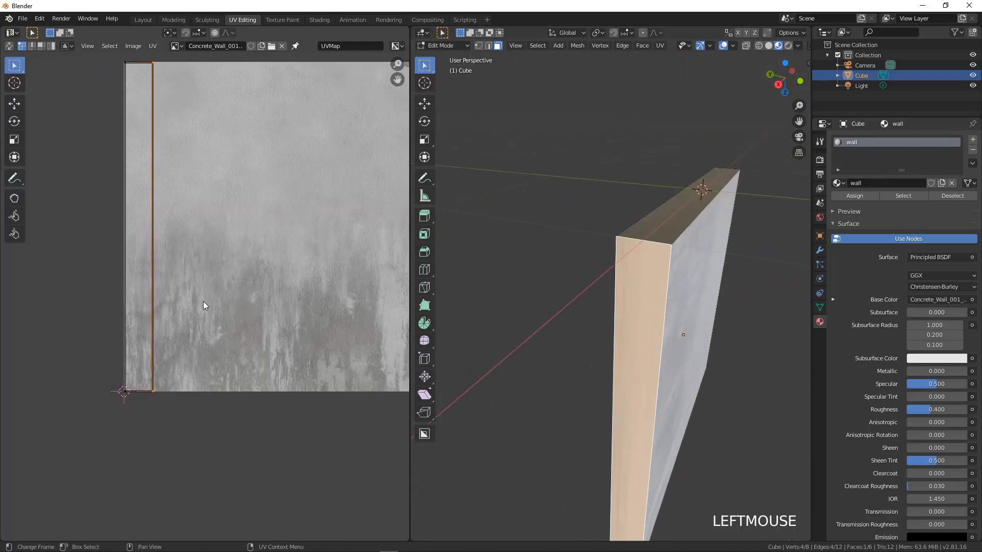
pyautogui.press('s')
pyautogui.press('y')
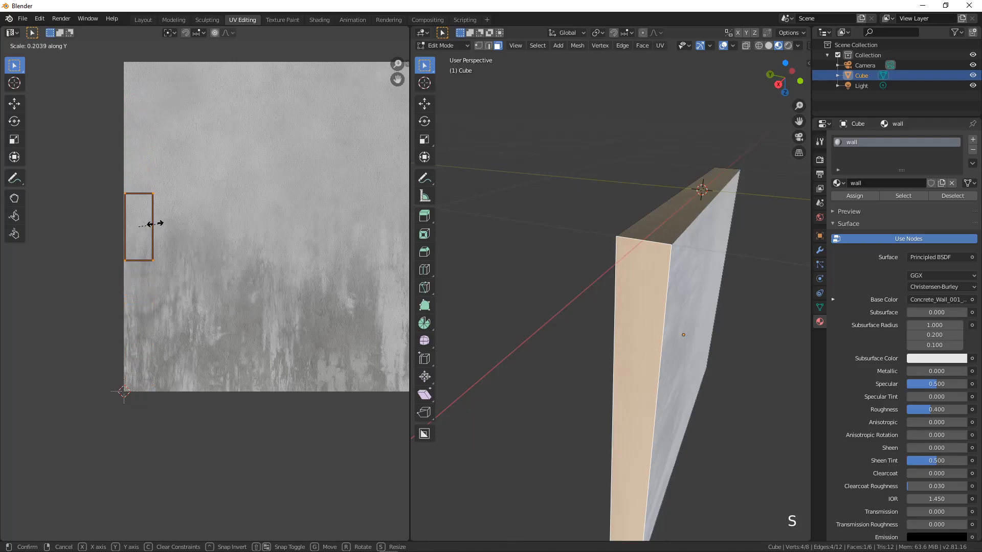
pyautogui.click(155, 232)
pyautogui.press('s')
pyautogui.press('x')
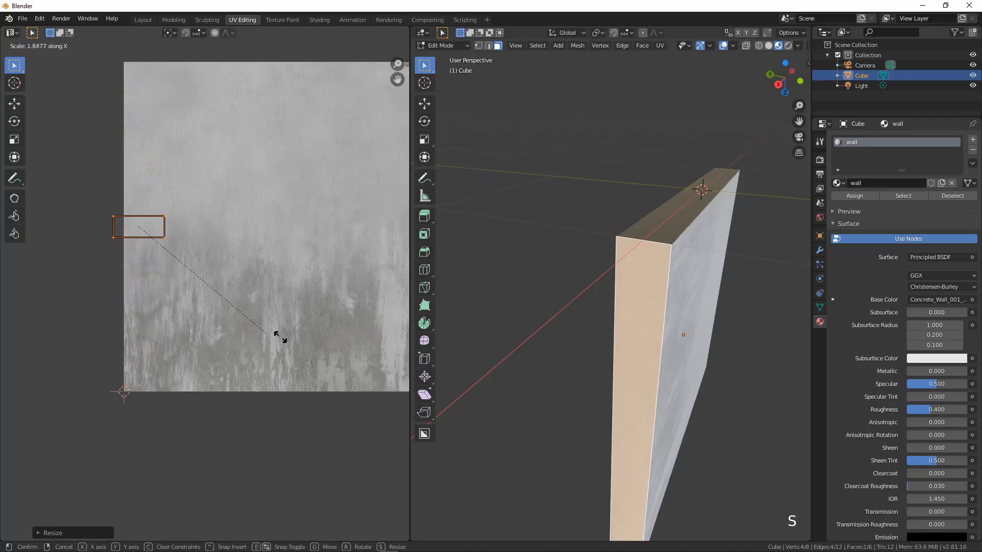
pyautogui.click(394, 474)
# Move the end face's UV strip horizontally onto the texture and adjust its width to fit within the image.
pyautogui.scroll(-3, 291, 333)
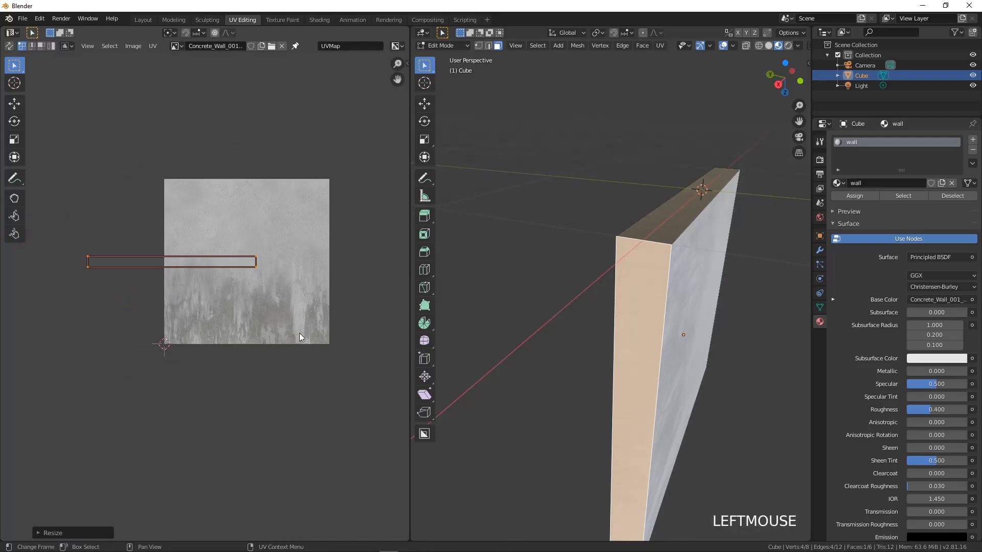
pyautogui.moveTo(292, 333); pyautogui.dragTo(256, 343, button='middle')
pyautogui.press('g')
pyautogui.press('x')
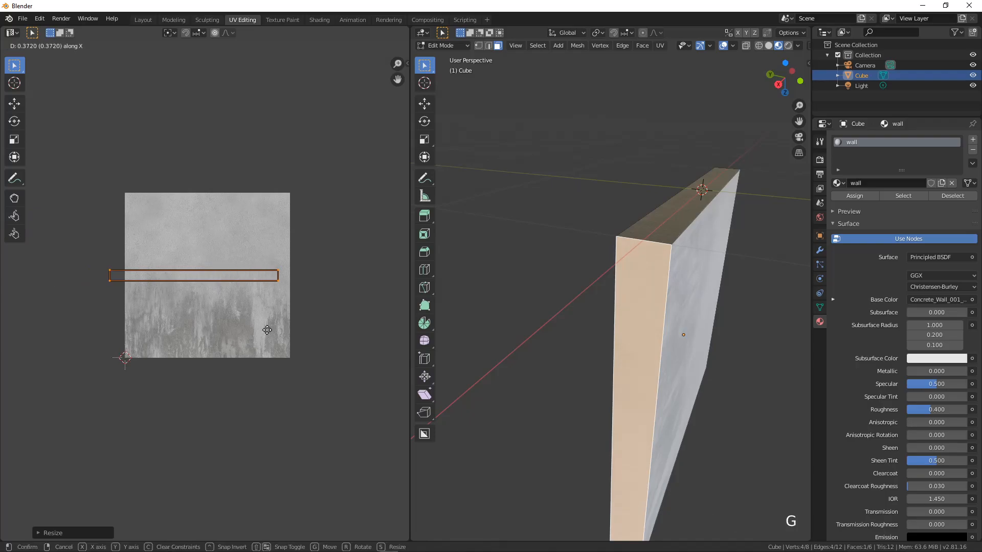
pyautogui.click(296, 351)
pyautogui.press('s')
pyautogui.press('x')
pyautogui.click(294, 350)
# Select the front large wall face and rotate its UVs by 90° three times so the dark stains run along the base.
pyautogui.moveTo(645, 332); pyautogui.dragTo(684, 331, button='middle')
pyautogui.click(658, 299)
pyautogui.scroll(-3, 658, 300)
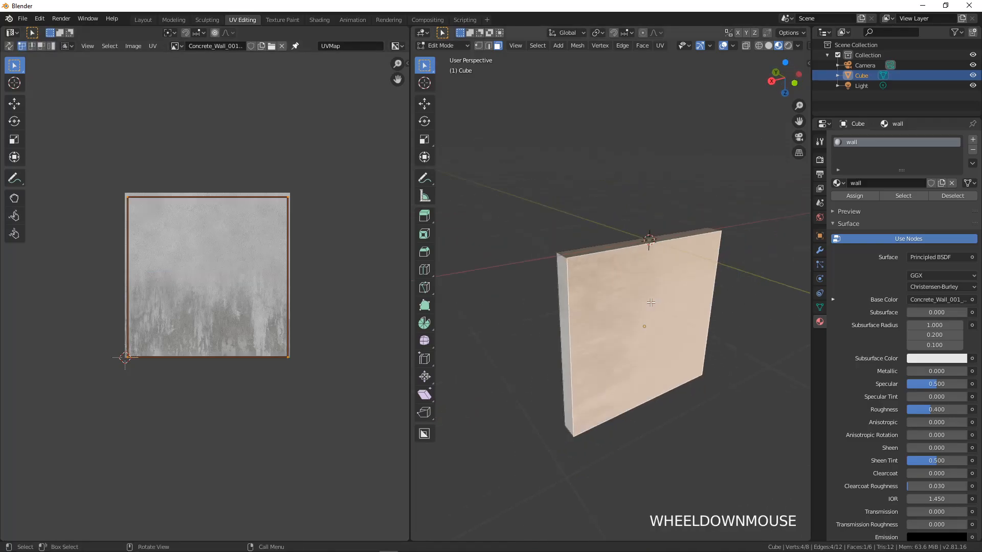
pyautogui.press('KP_1')
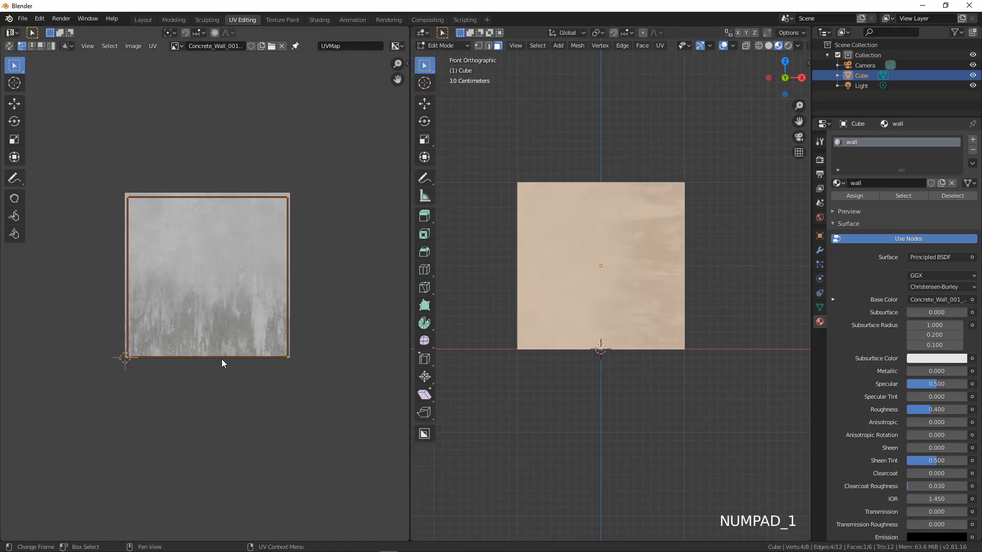
pyautogui.write('r90')
pyautogui.click(201, 285)
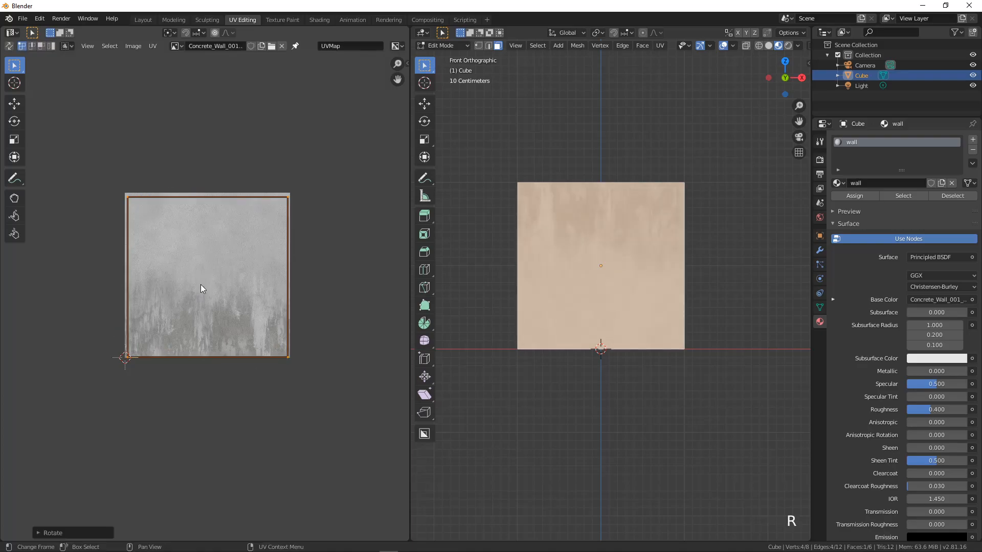
pyautogui.write('90')
pyautogui.click(201, 289)
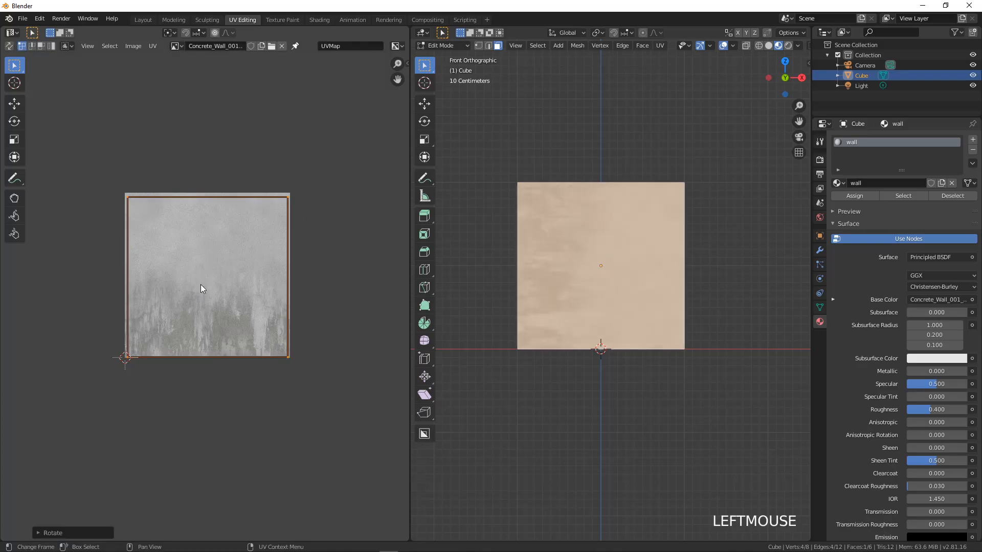
pyautogui.write('r90')
pyautogui.click(201, 285)
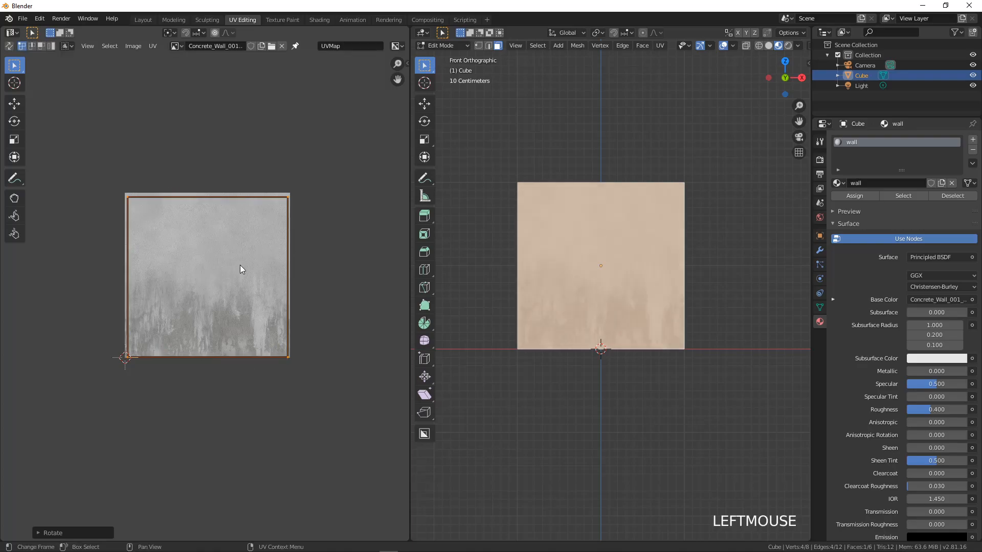
# Rotate the opposite large face's UVs by -90° so its stains run along the base, and return to Object Mode.
pyautogui.moveTo(640, 317); pyautogui.dragTo(743, 318, button='middle')
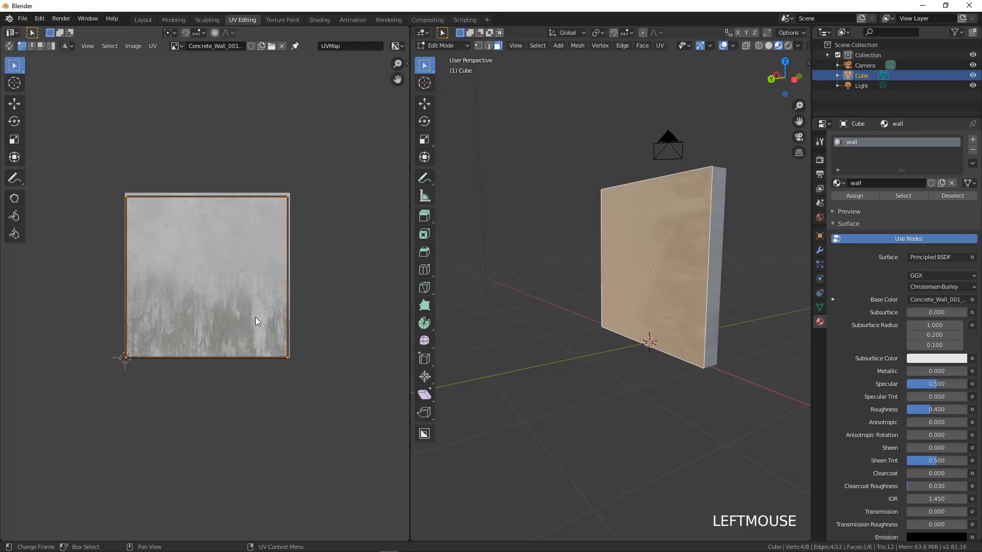
pyautogui.press('a')
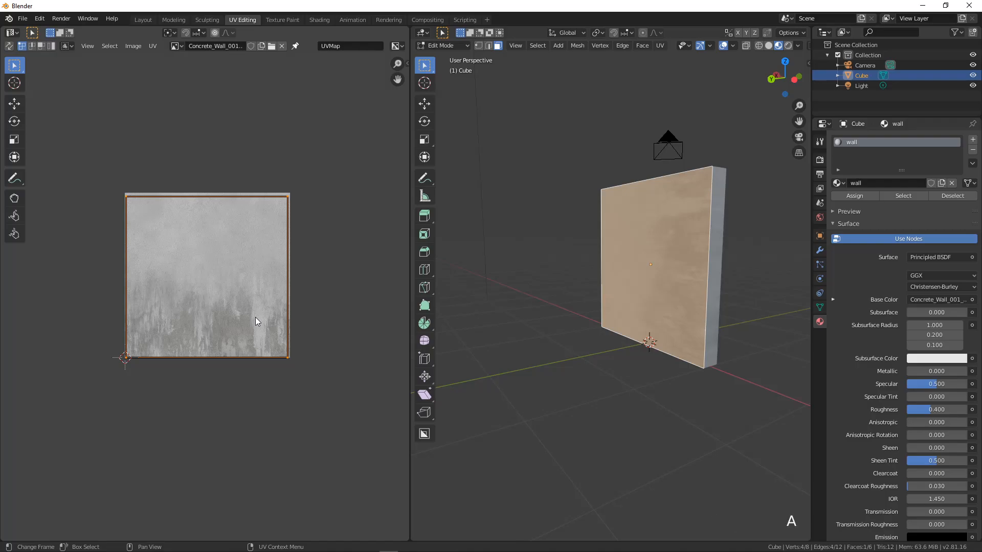
pyautogui.press('r')
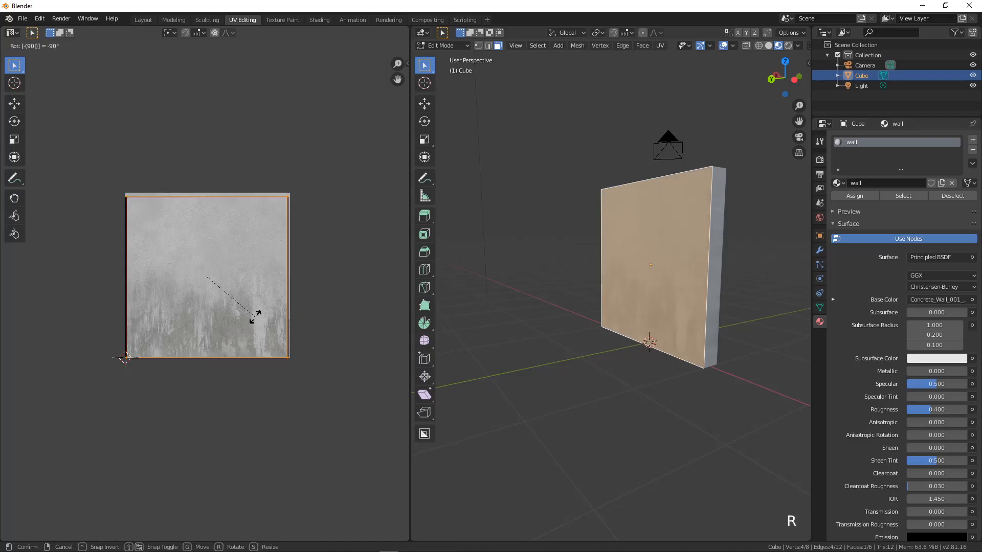
pyautogui.click(255, 317)
pyautogui.moveTo(608, 345); pyautogui.dragTo(634, 338, button='middle')
pyautogui.press('Tab')
# Check the finished texture around the wall and switch the viewport to rendered shading.
pyautogui.scroll(-1, 693, 334)
pyautogui.moveTo(692, 320); pyautogui.dragTo(557, 320, button='middle')
pyautogui.scroll(3, 636, 327)
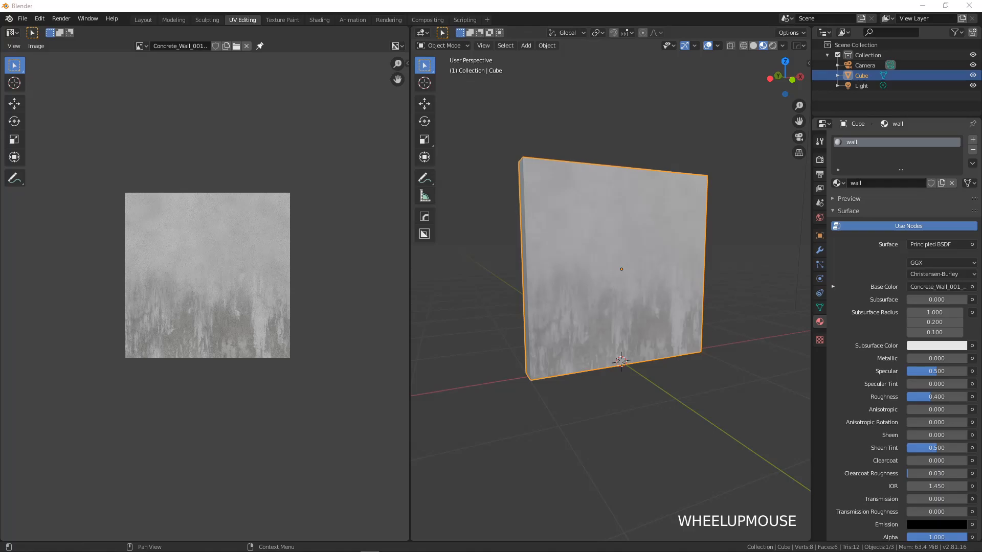
pyautogui.moveTo(614, 223); pyautogui.dragTo(585, 258, button='middle')
pyautogui.click(772, 45)
pyautogui.scroll(-4, 641, 259)
pyautogui.scroll(-3, 585, 259)
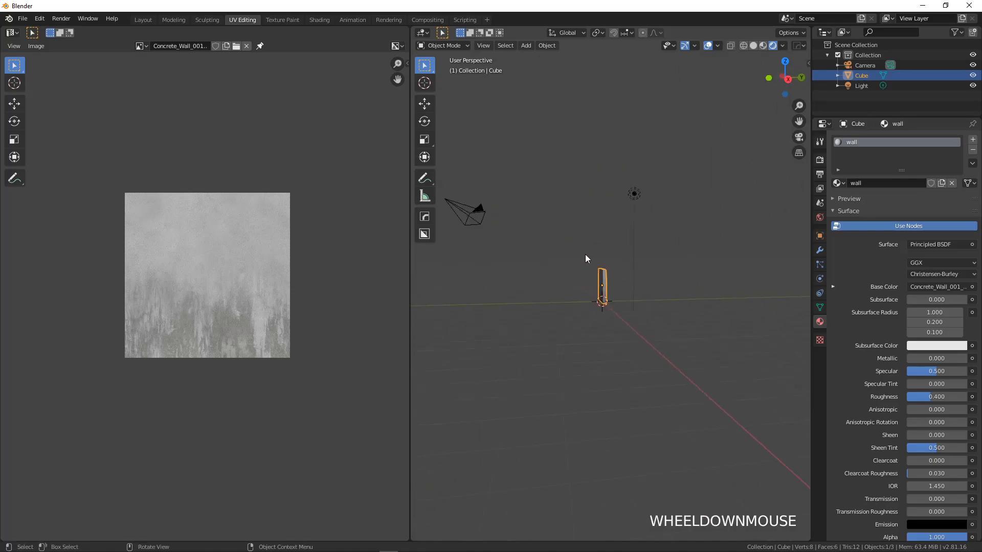
# Move the point light in front of the wall's large face to illuminate it, and reselect the wall.
pyautogui.click(629, 198)
pyautogui.moveTo(631, 212); pyautogui.dragTo(674, 237, button='middle')
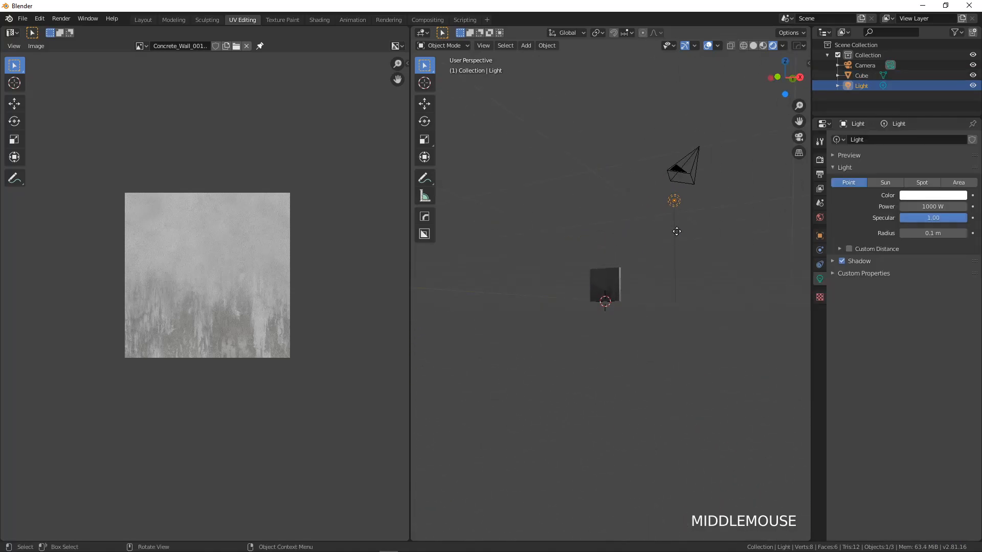
pyautogui.press('g')
pyautogui.click(595, 279)
pyautogui.moveTo(595, 279); pyautogui.dragTo(639, 292, button='middle')
pyautogui.press('g')
pyautogui.click(558, 290)
pyautogui.scroll(3, 569, 287)
pyautogui.scroll(2, 645, 319)
pyautogui.click(639, 281)
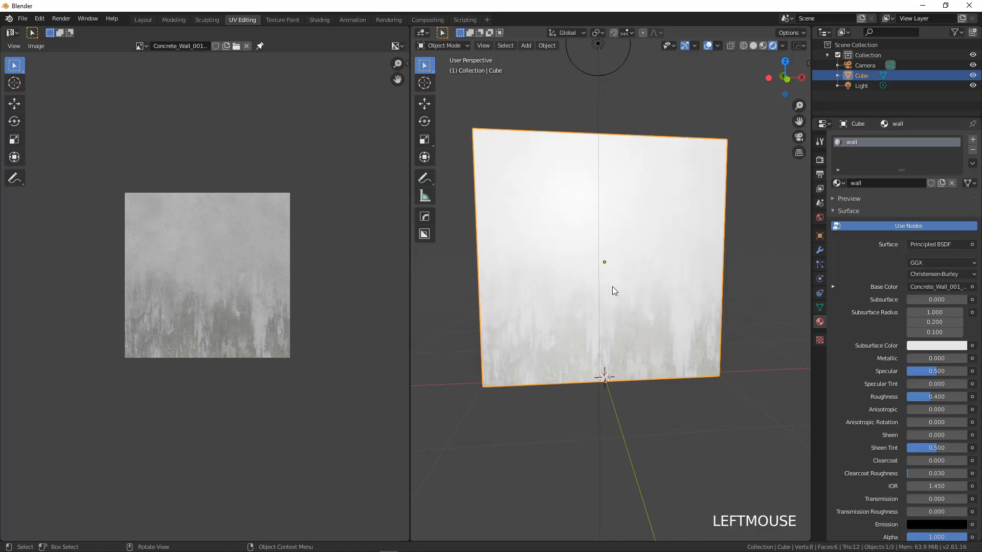
# Save the project to the Desktop as wall.blend.
pyautogui.click(22, 19)
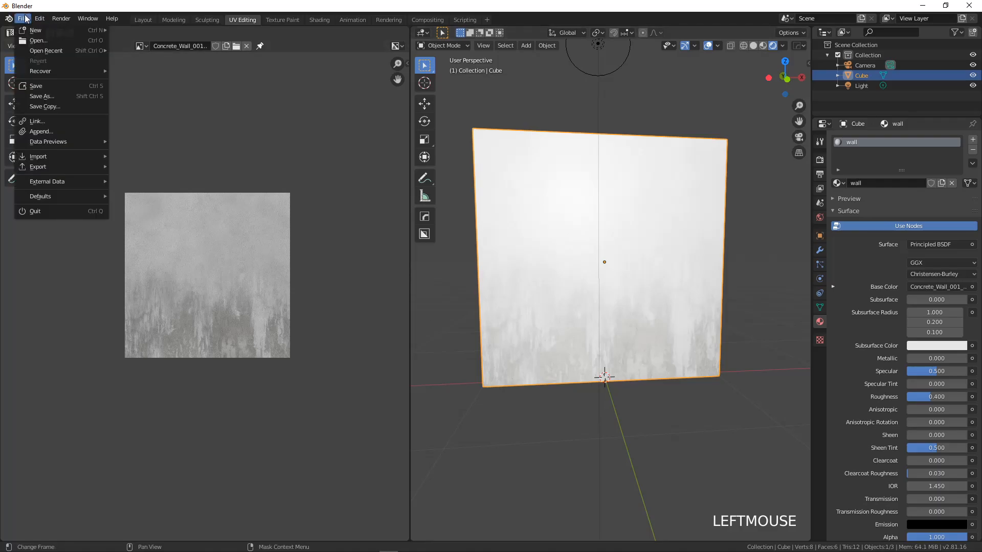
pyautogui.click(42, 97)
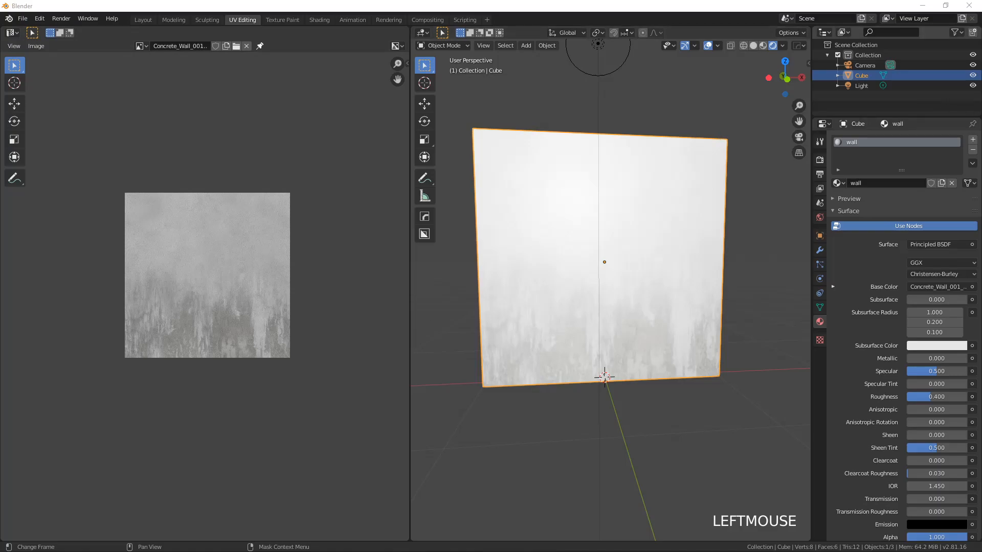
pyautogui.moveTo(672, 113); pyautogui.dragTo(456, 72)
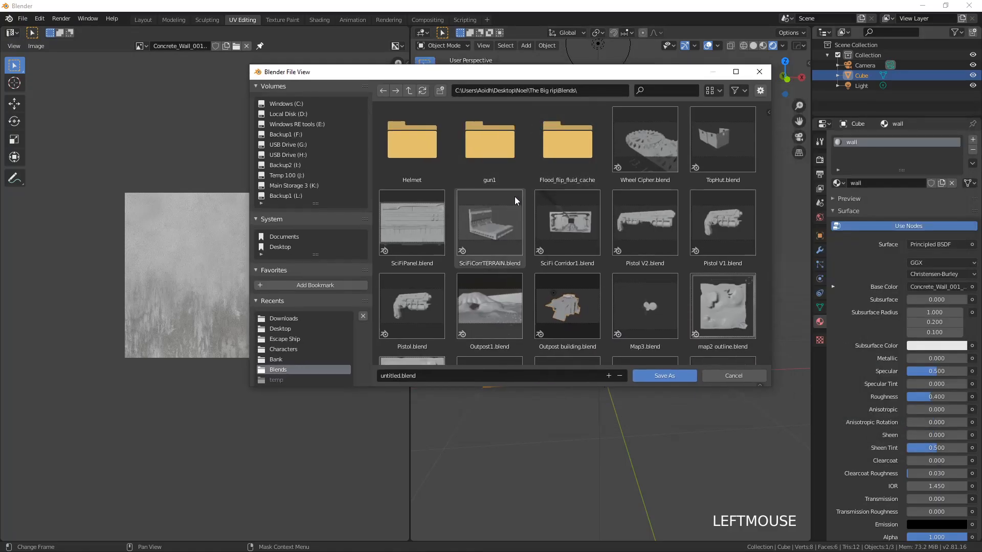
pyautogui.click(280, 247)
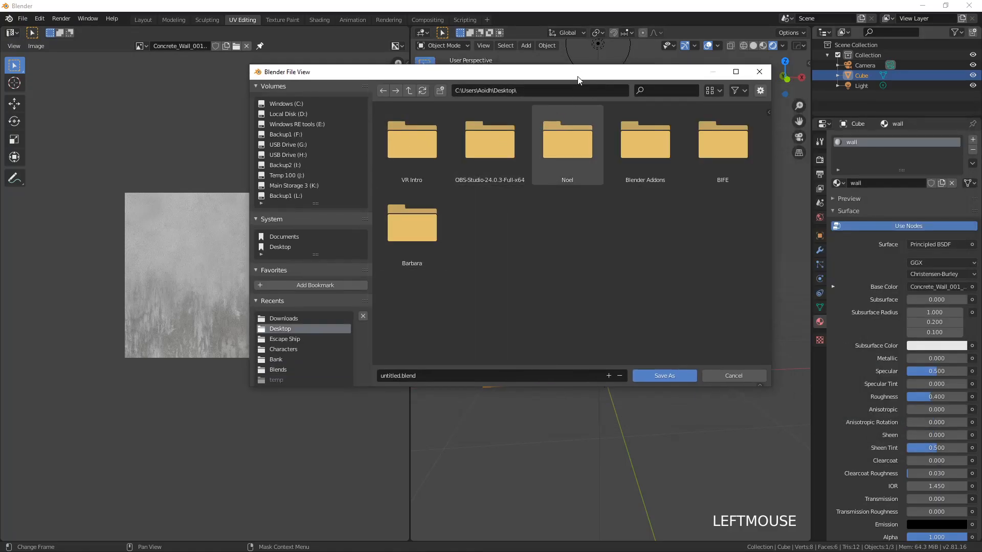
pyautogui.click(445, 379)
pyautogui.write('wall')
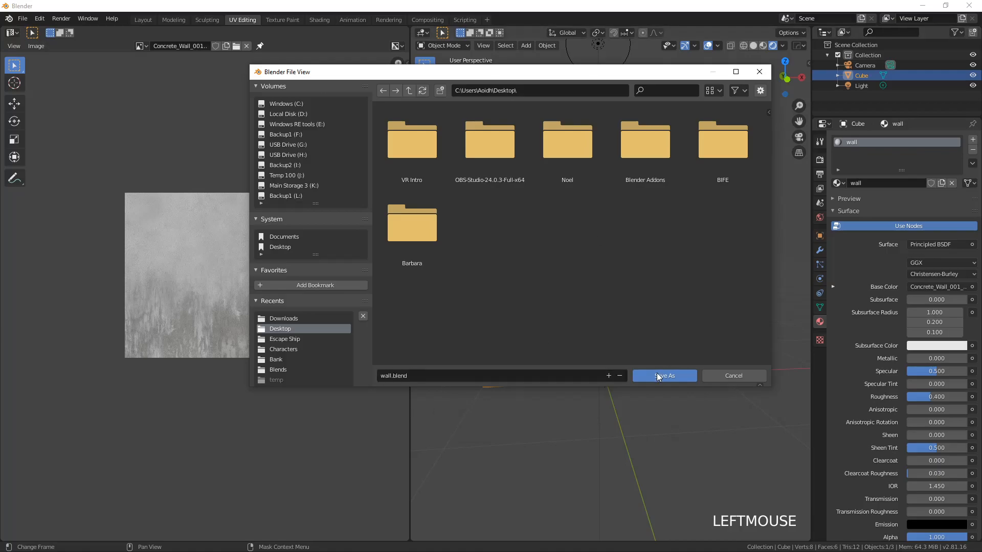
pyautogui.click(658, 376)
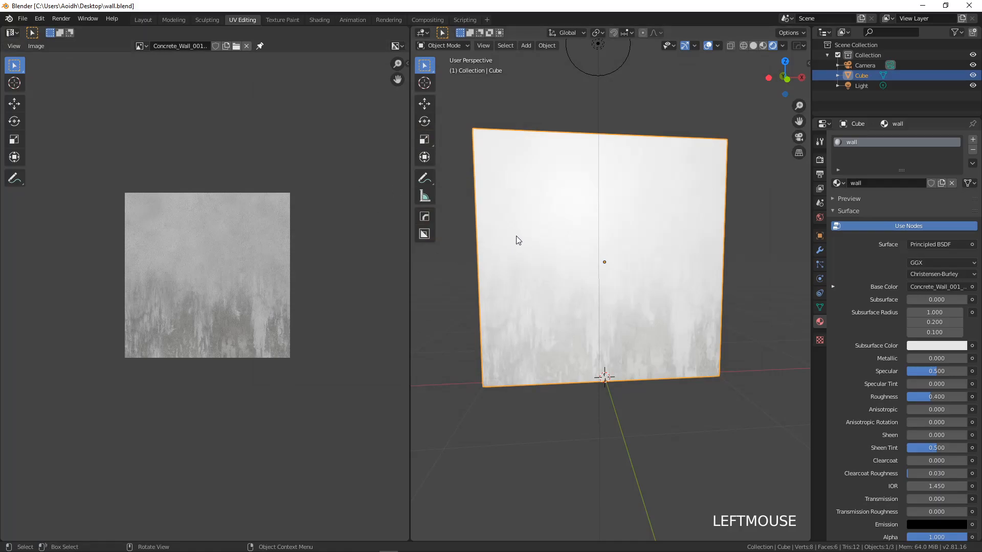
# Export the wall to the Desktop as wall.fbx, limited to selected objects, and save the project.
pyautogui.click(22, 18)
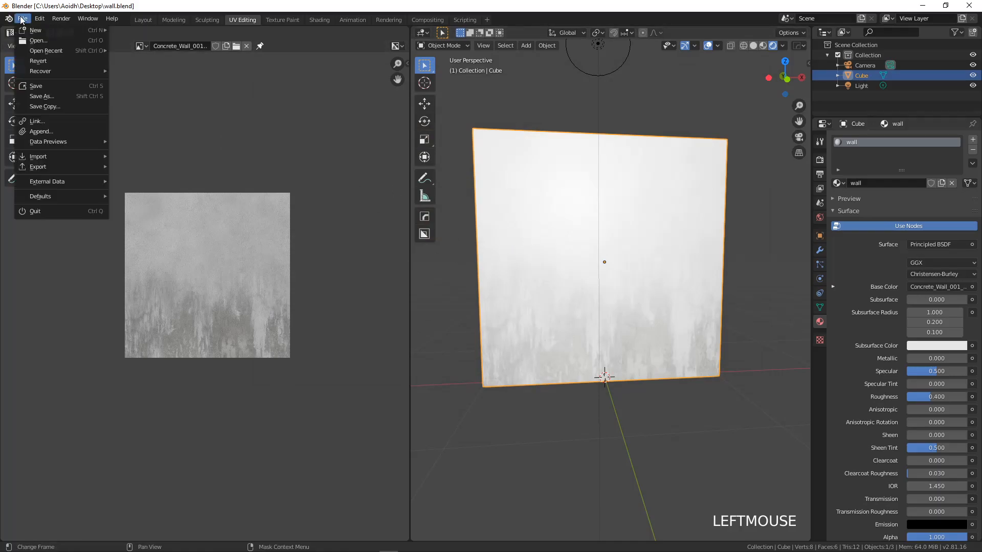
pyautogui.moveTo(61, 167)
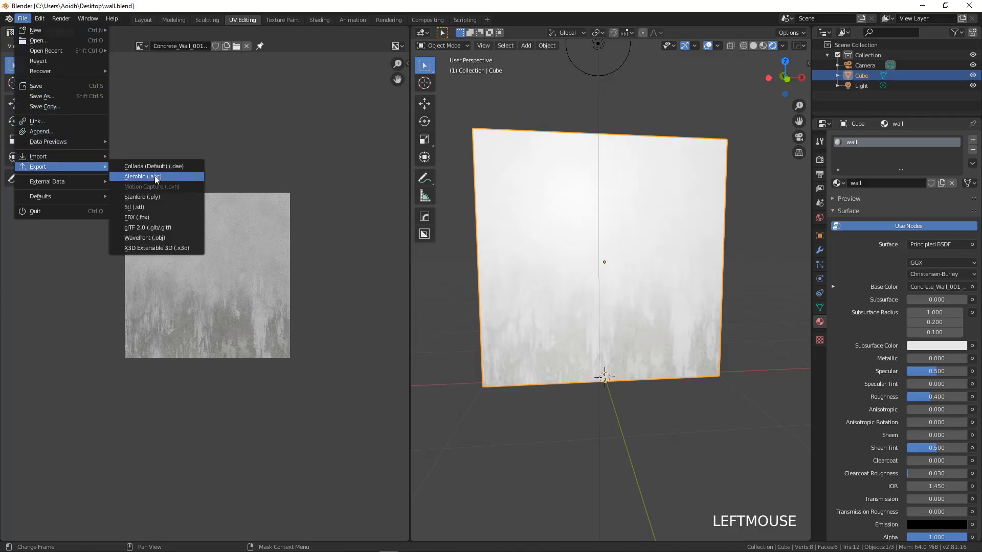
pyautogui.click(158, 218)
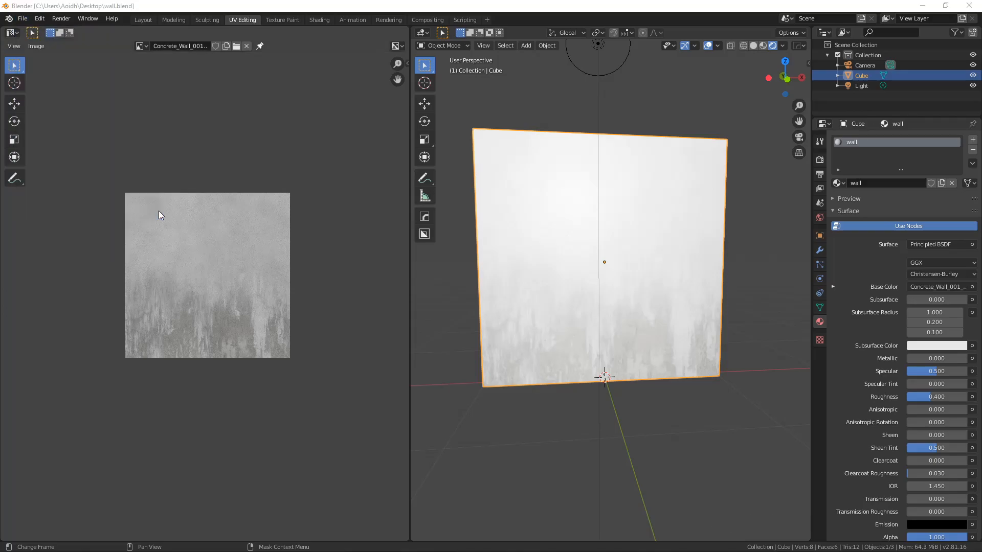
pyautogui.moveTo(694, 99); pyautogui.dragTo(306, 112)
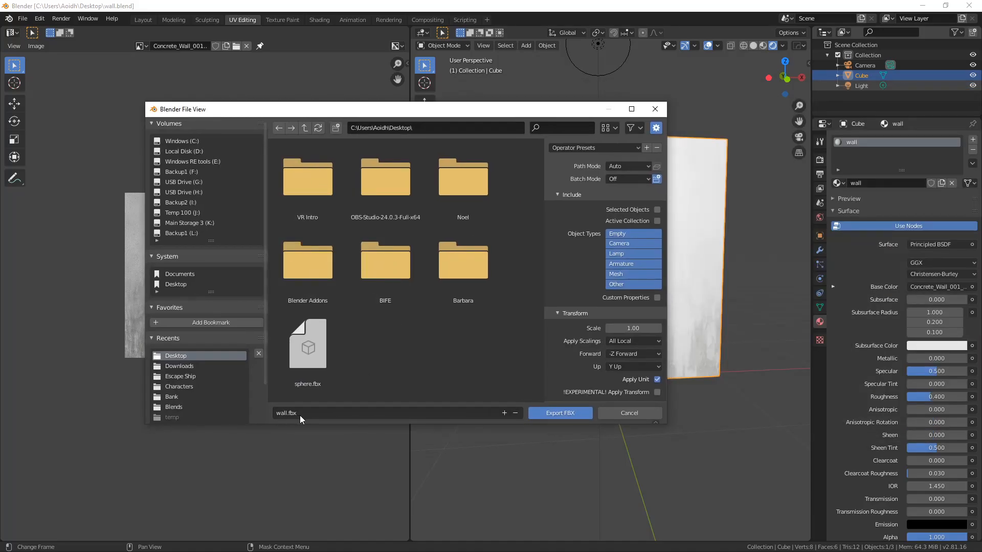
pyautogui.moveTo(562, 109); pyautogui.dragTo(407, 90)
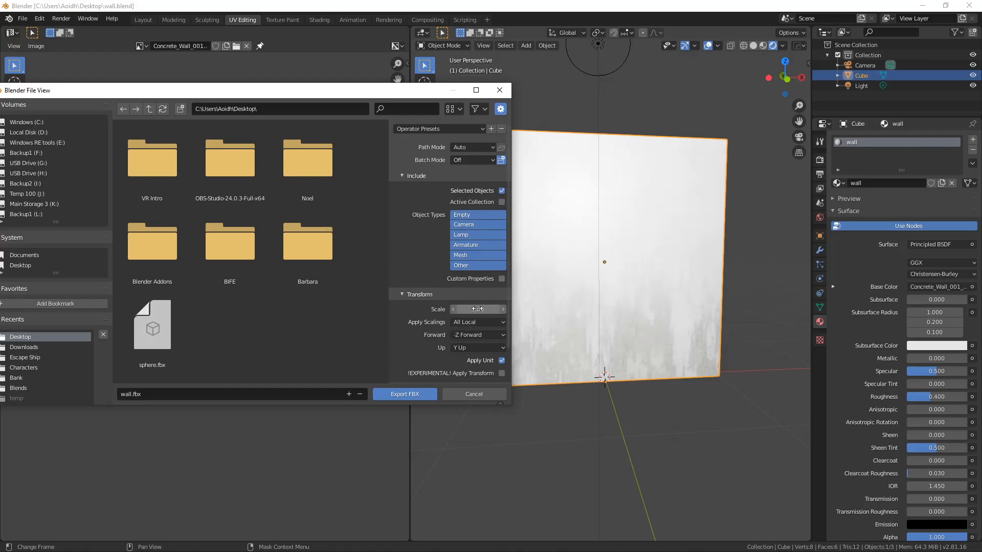
pyautogui.click(408, 394)
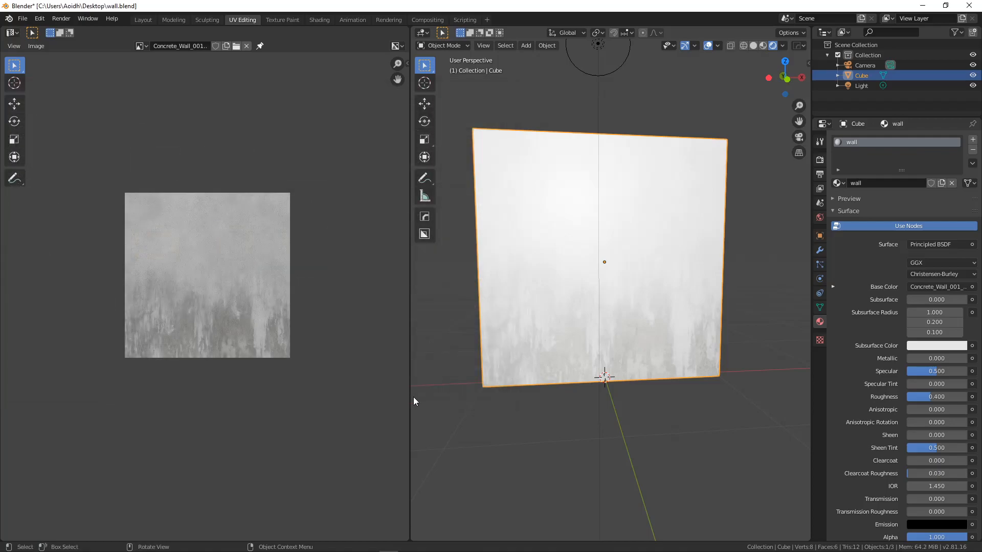
pyautogui.click(23, 18)
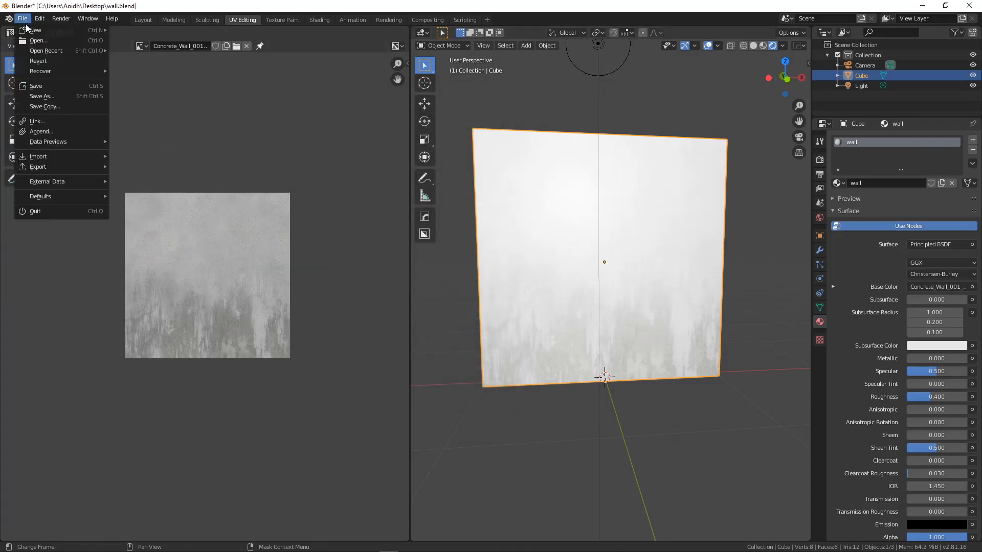
pyautogui.click(79, 89)
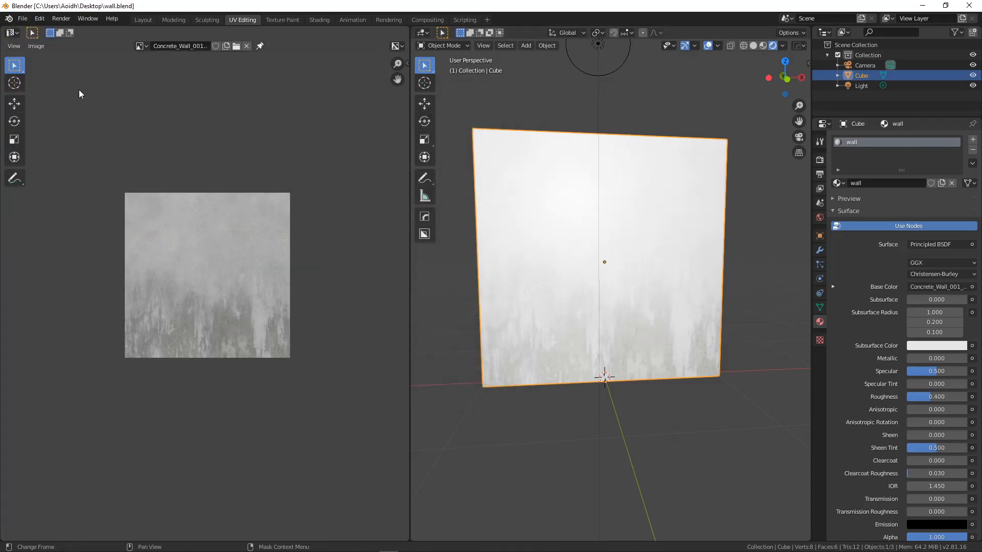
# Minimize the open windows and switch to the Unity editor.
pyautogui.click(926, 7)
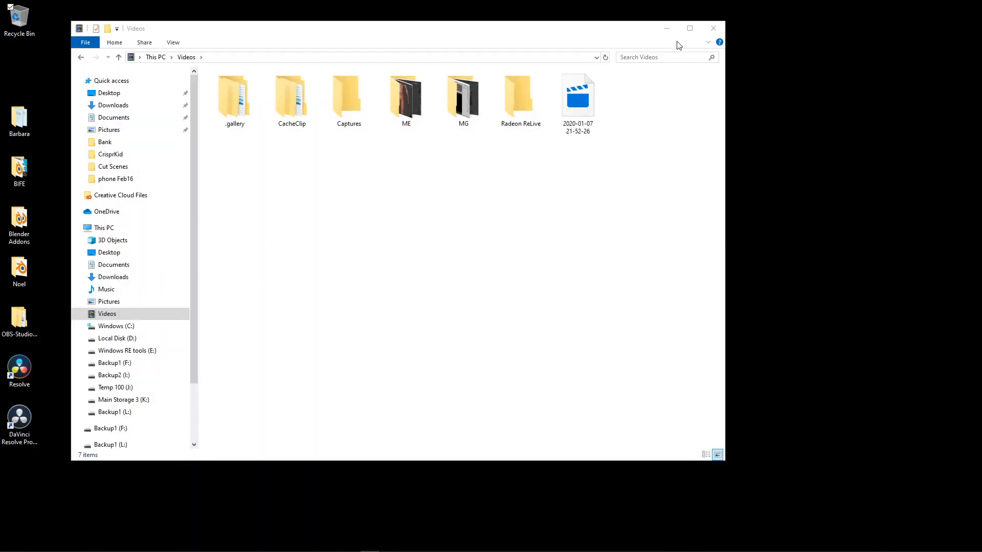
pyautogui.click(669, 30)
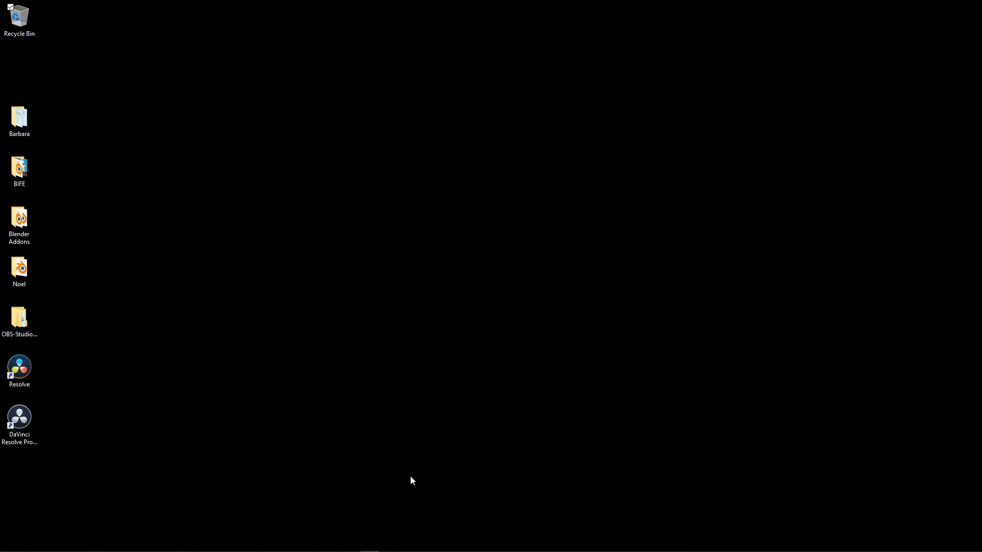
pyautogui.moveTo(412, 549)
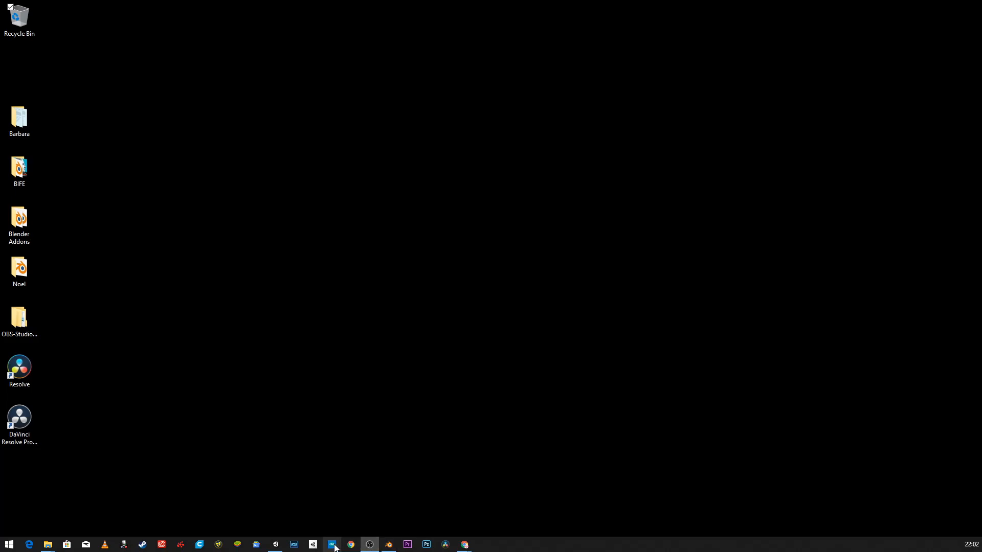
pyautogui.click(275, 544)
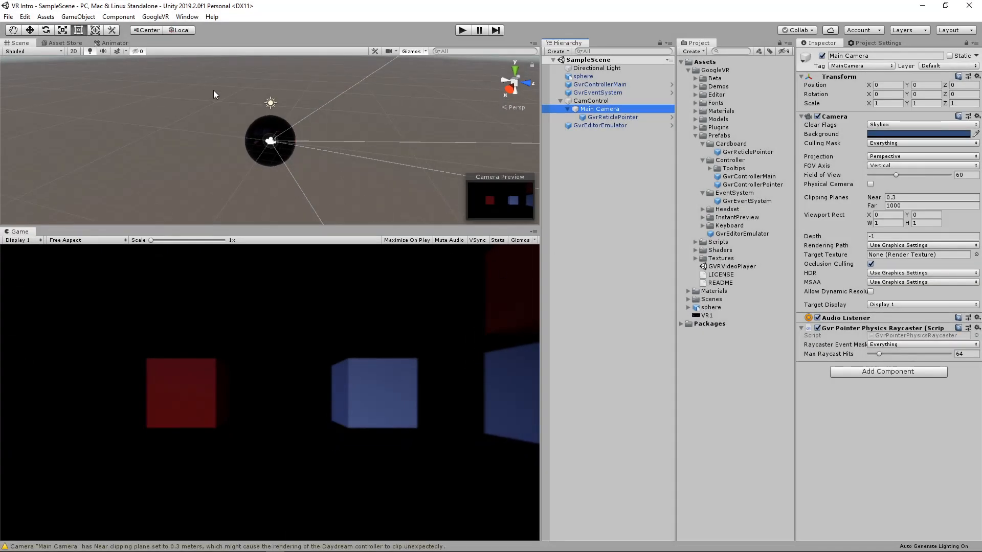
# Create a new project named FPS Intro on the Desktop from the 3D template.
pyautogui.click(8, 16)
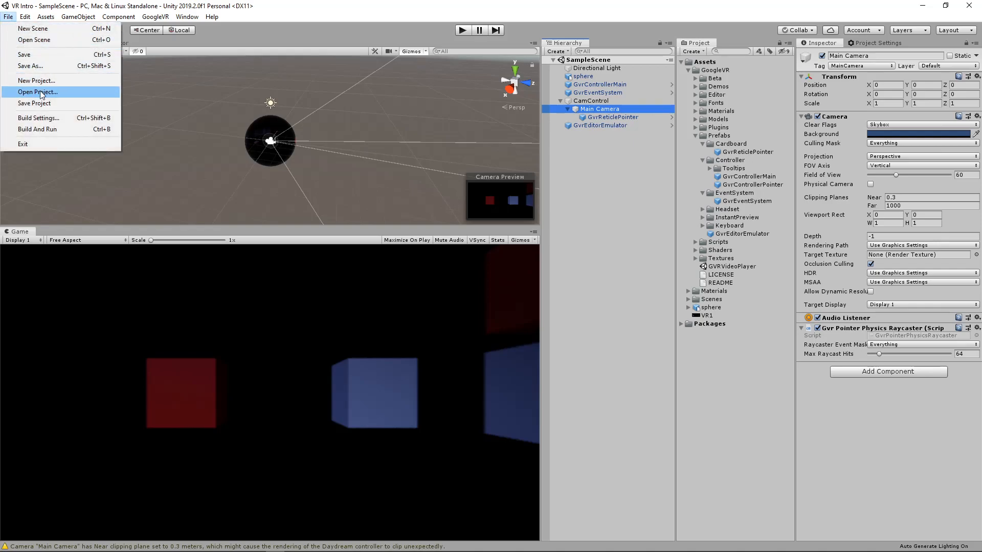
pyautogui.click(42, 102)
pyautogui.click(13, 19)
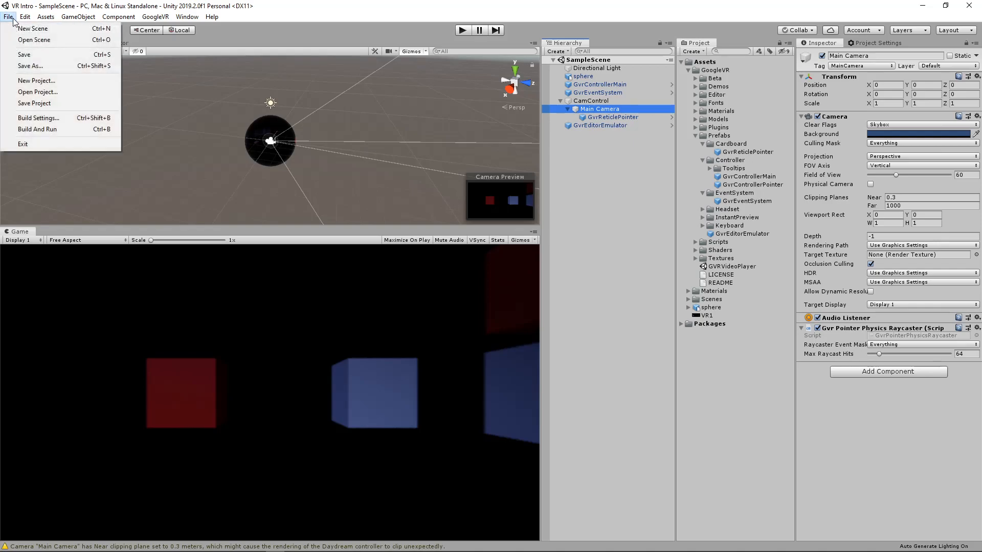
pyautogui.click(36, 80)
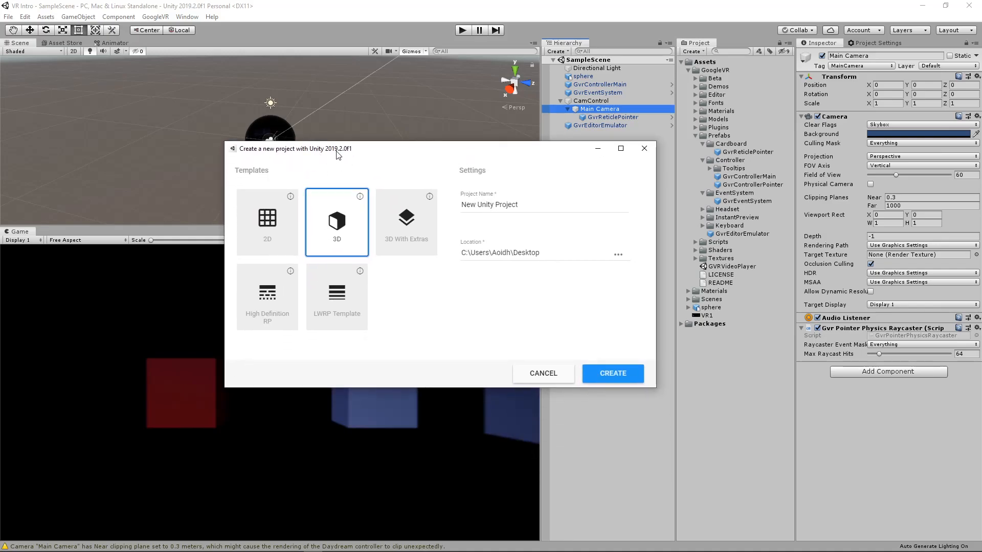
pyautogui.moveTo(527, 205); pyautogui.dragTo(443, 206)
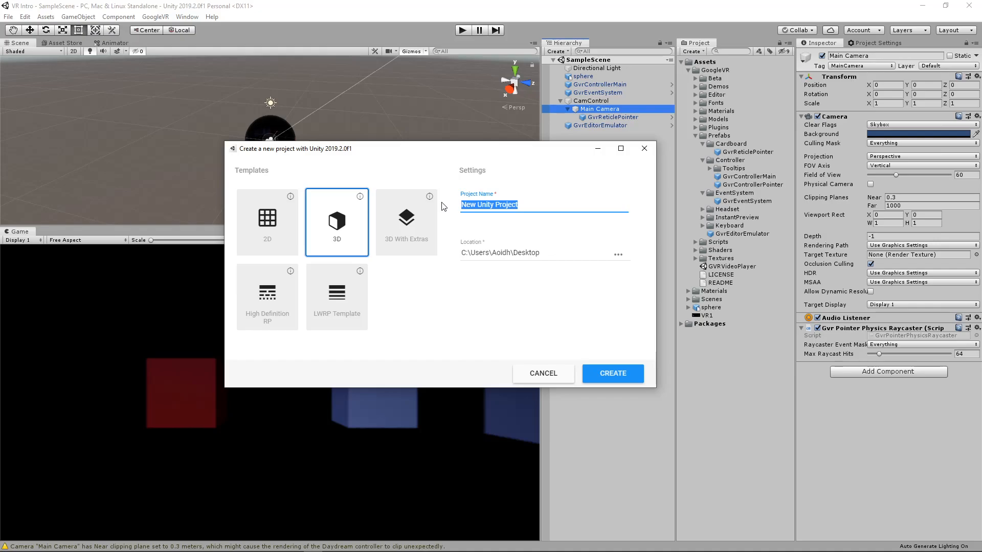
pyautogui.write('FPS Intro')
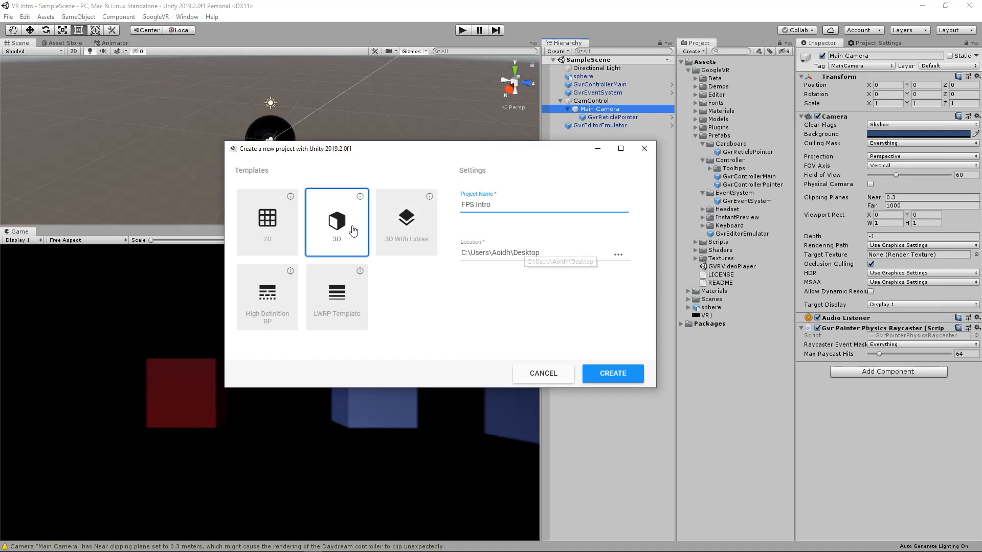
pyautogui.click(615, 375)
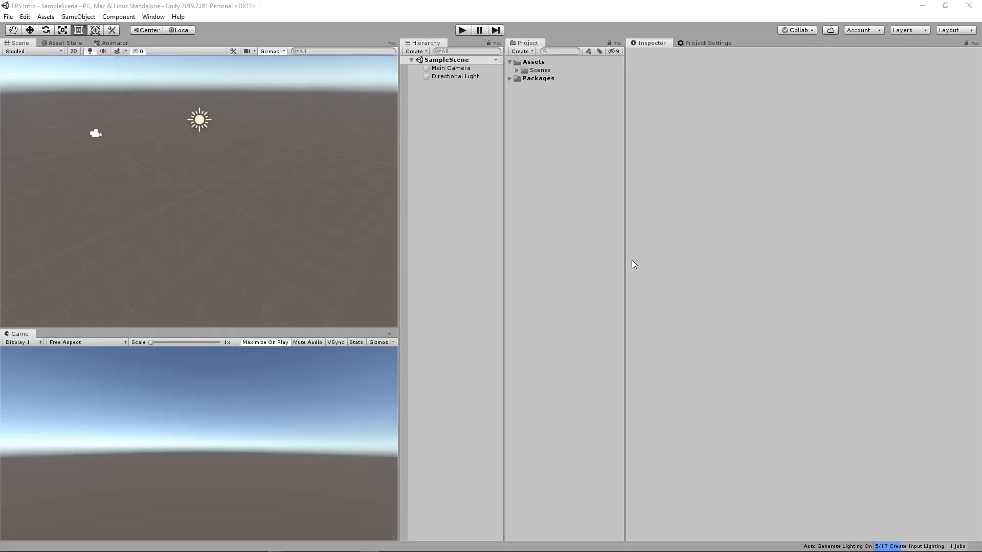
# Apply the 2 by 3 editor layout and show the project assets in a single column.
pyautogui.click(401, 228)
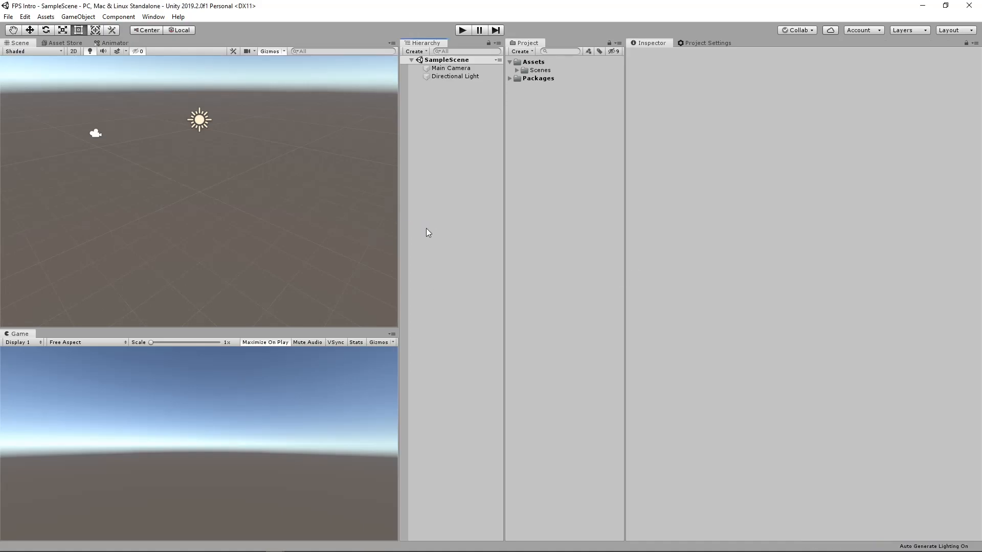
pyautogui.moveTo(399, 221); pyautogui.dragTo(544, 223)
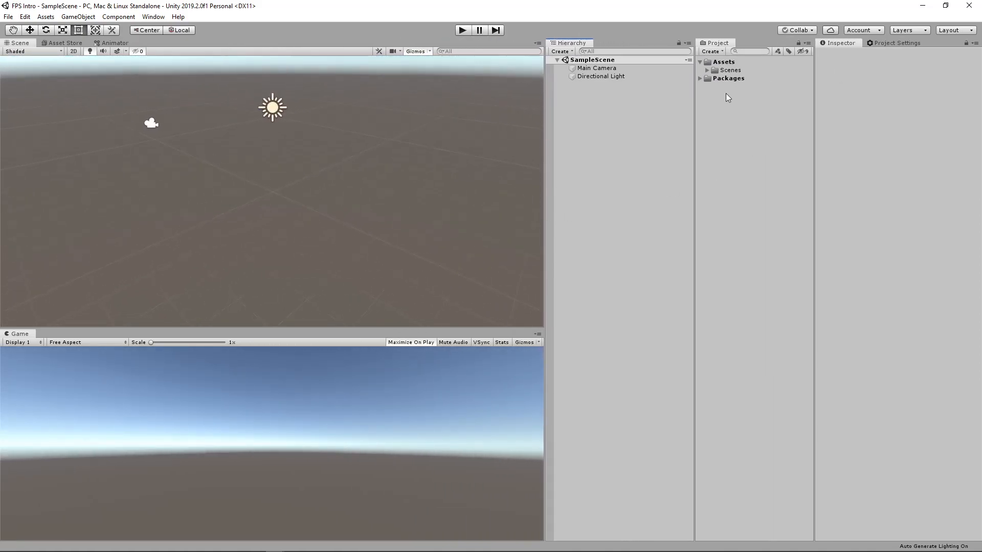
pyautogui.click(956, 31)
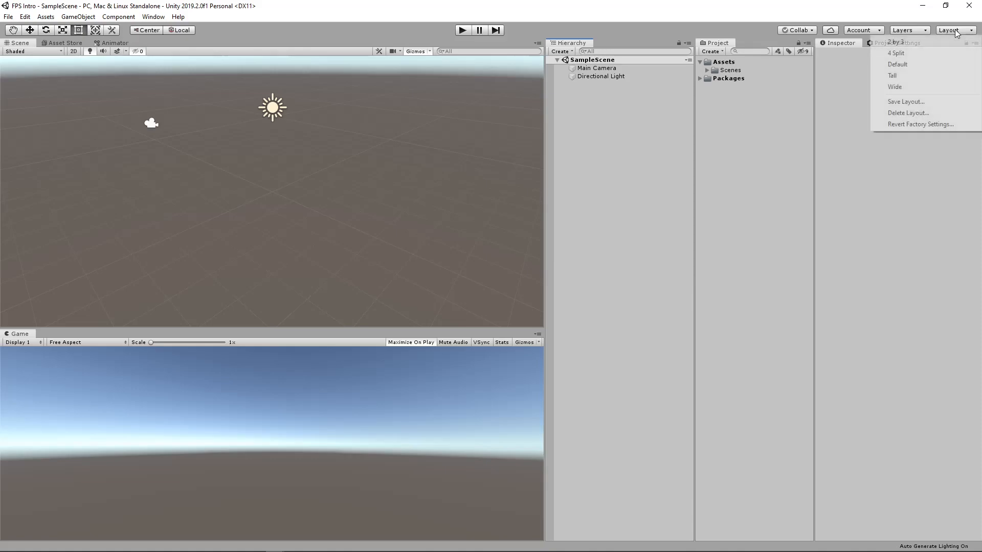
pyautogui.click(907, 43)
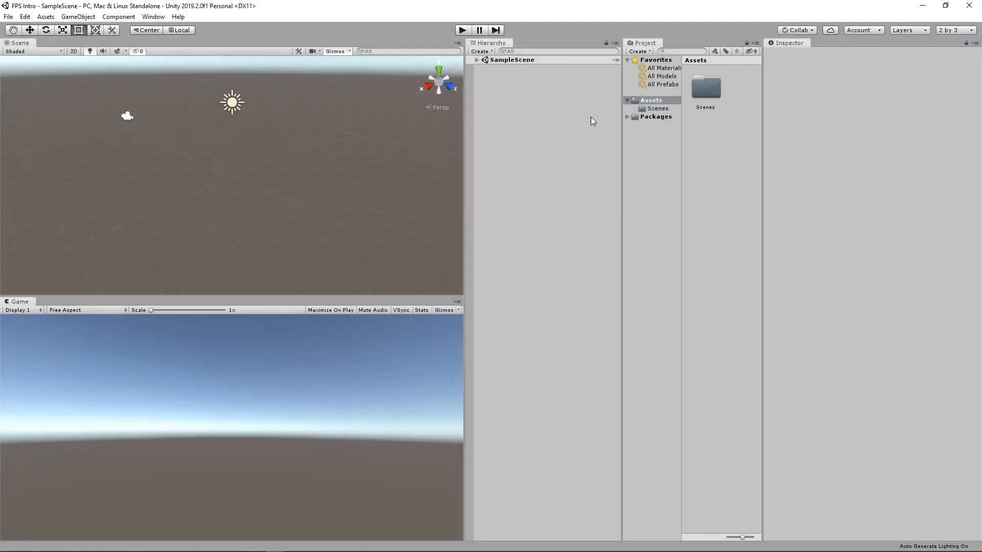
pyautogui.click(756, 42)
pyautogui.click(774, 55)
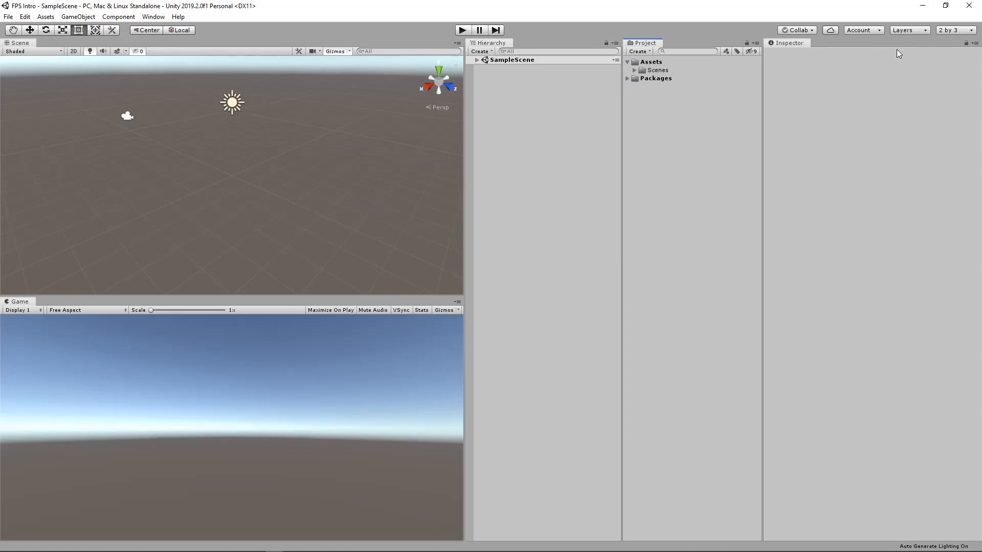
pyautogui.click(956, 33)
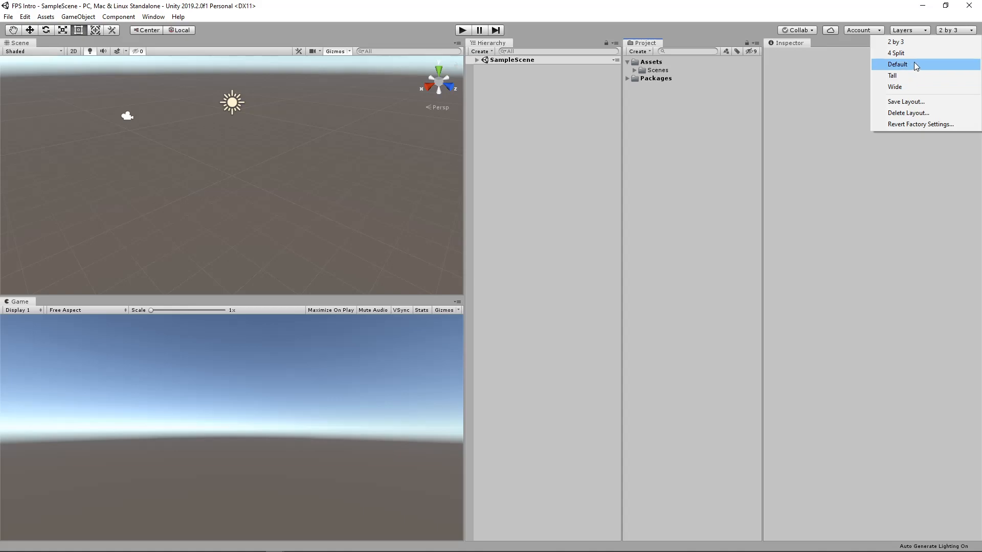
pyautogui.click(462, 103)
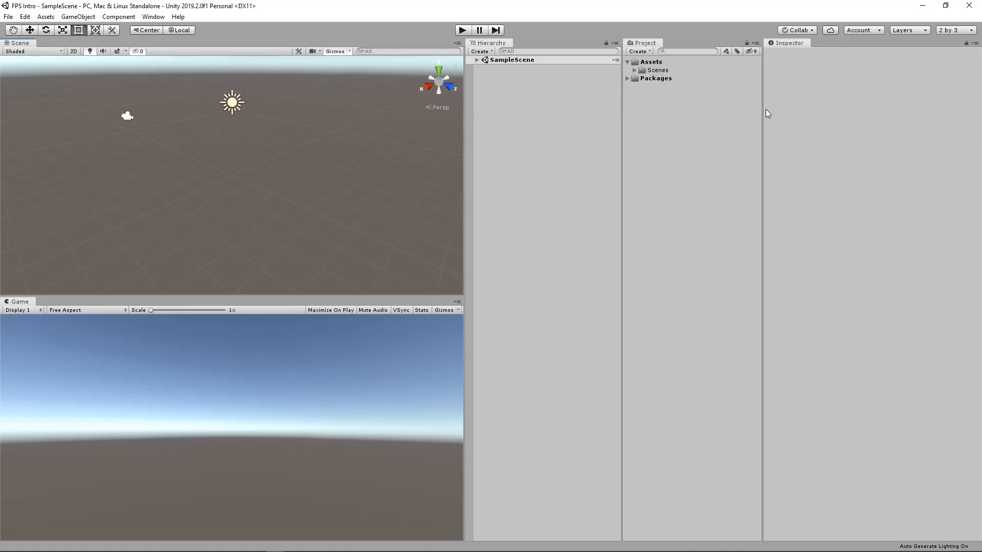
# Expand SampleScene and inspect the properties of its Main Camera and Directional Light.
pyautogui.click(471, 61)
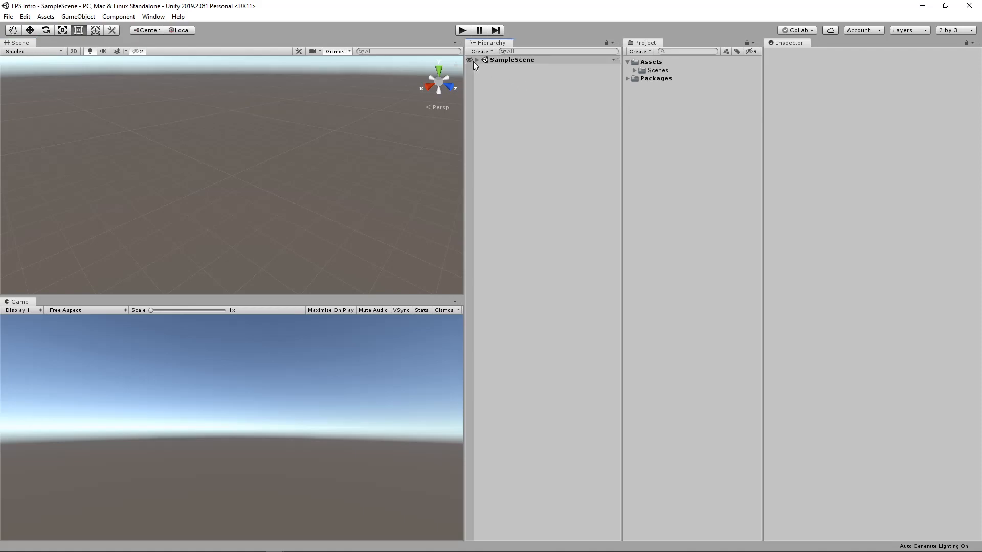
pyautogui.click(477, 60)
pyautogui.click(470, 60)
pyautogui.click(483, 68)
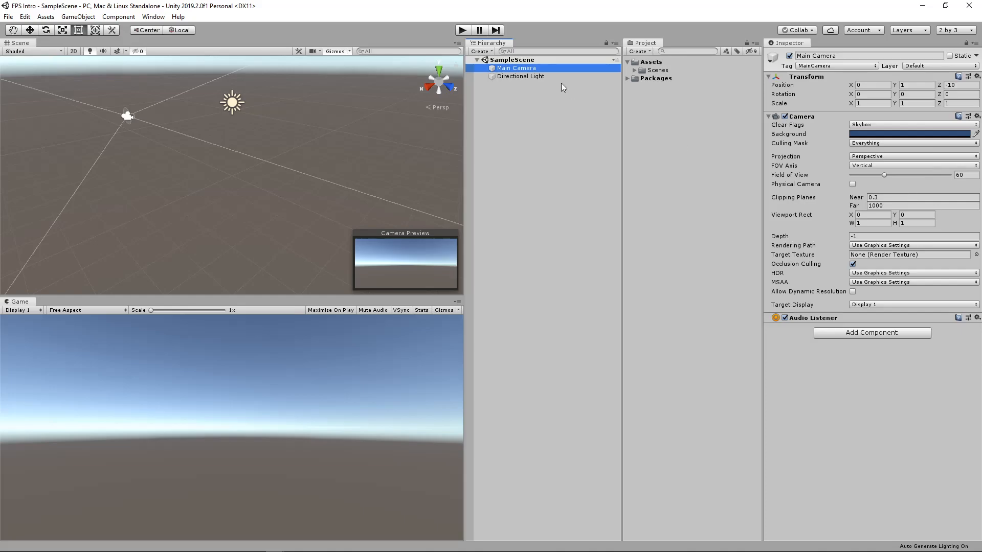
pyautogui.click(532, 77)
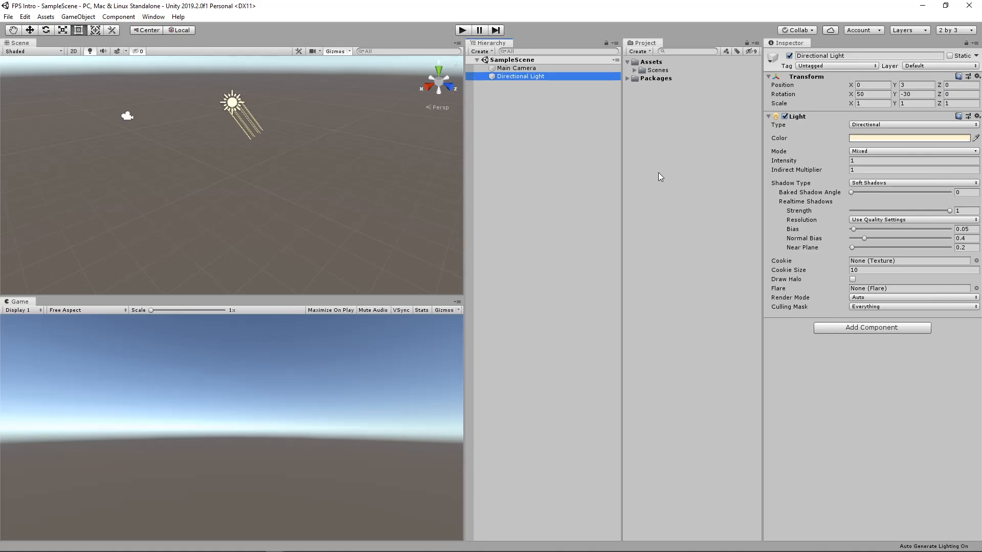
# Import the wall 3D object file from the Desktop into the project's assets.
pyautogui.click(660, 129)
pyautogui.rightClick(662, 131)
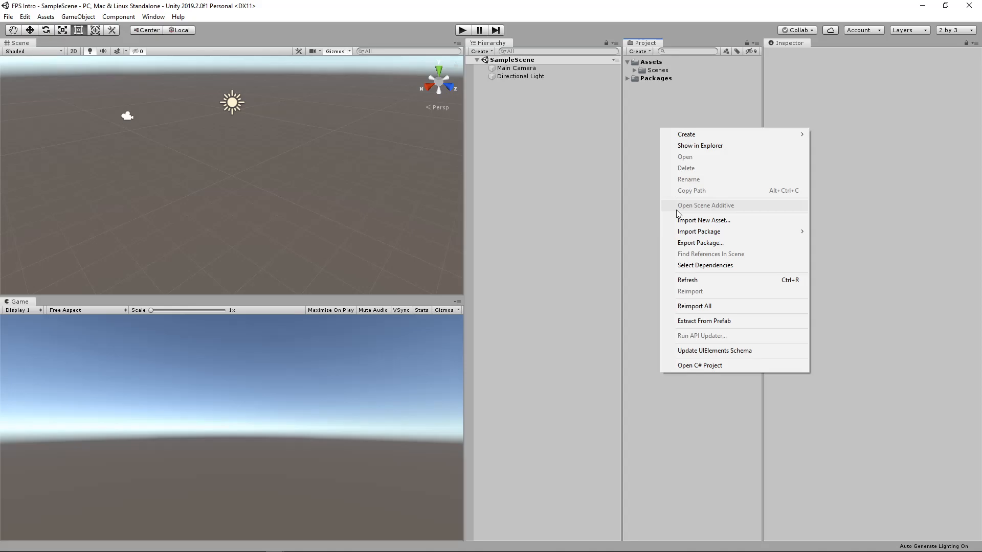
pyautogui.click(695, 220)
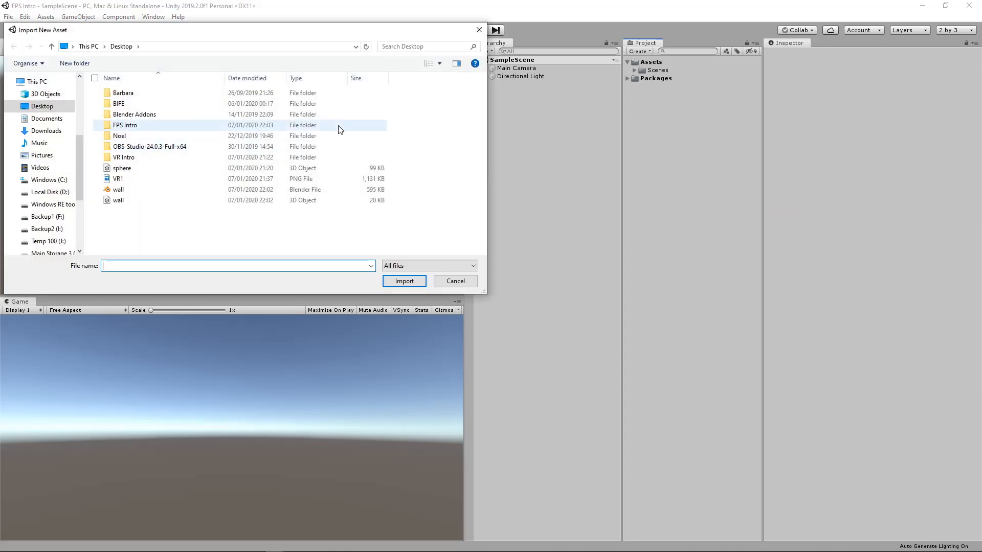
pyautogui.click(148, 200)
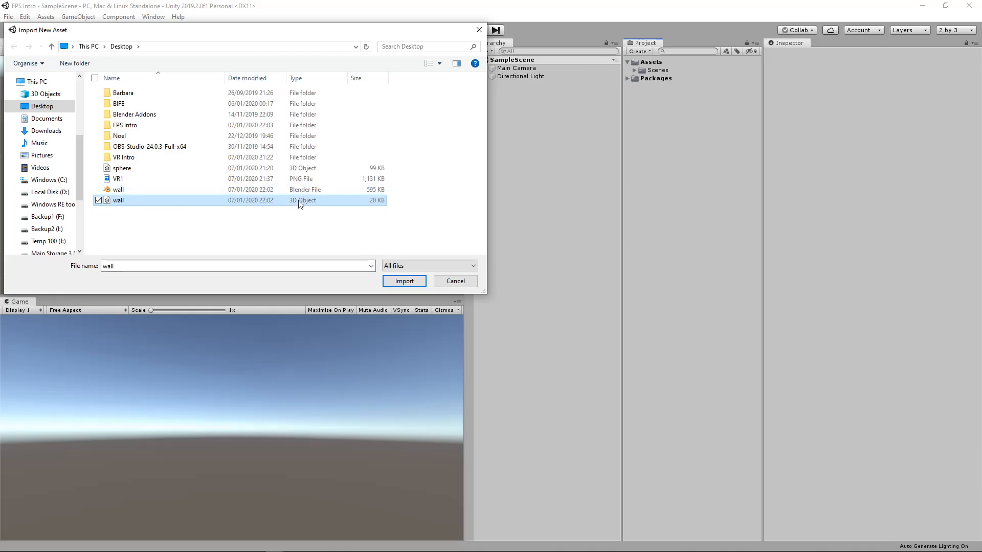
pyautogui.click(397, 280)
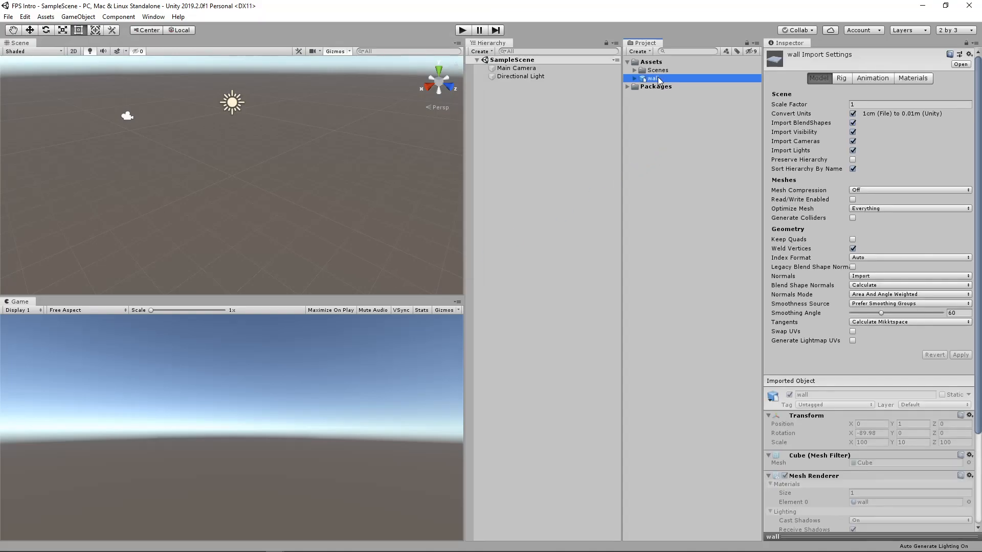
# Add the imported wall model to SampleScene and expand its material settings.
pyautogui.moveTo(657, 77); pyautogui.dragTo(500, 113)
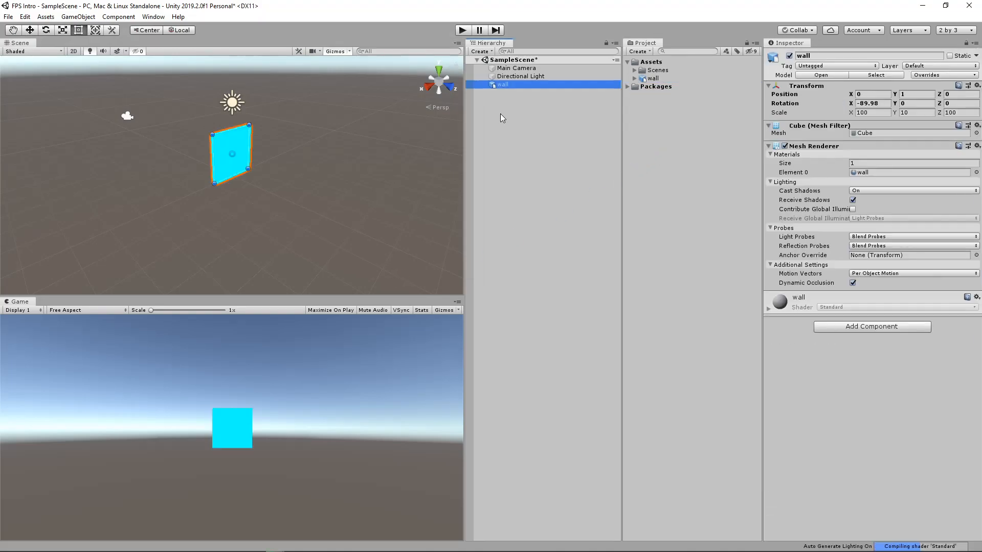
pyautogui.scroll(6, 234, 195)
pyautogui.moveTo(203, 181); pyautogui.dragTo(286, 158, button='right')
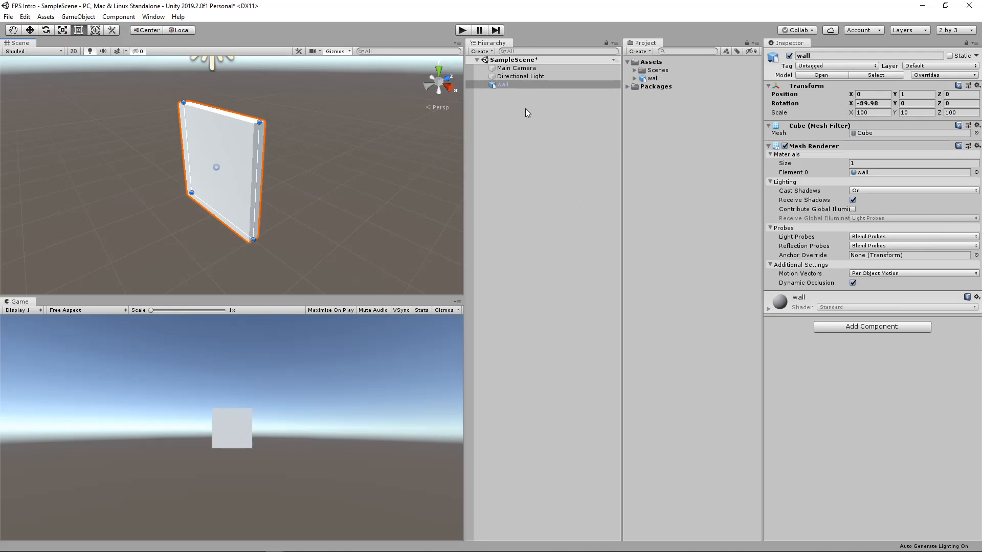
pyautogui.click(769, 308)
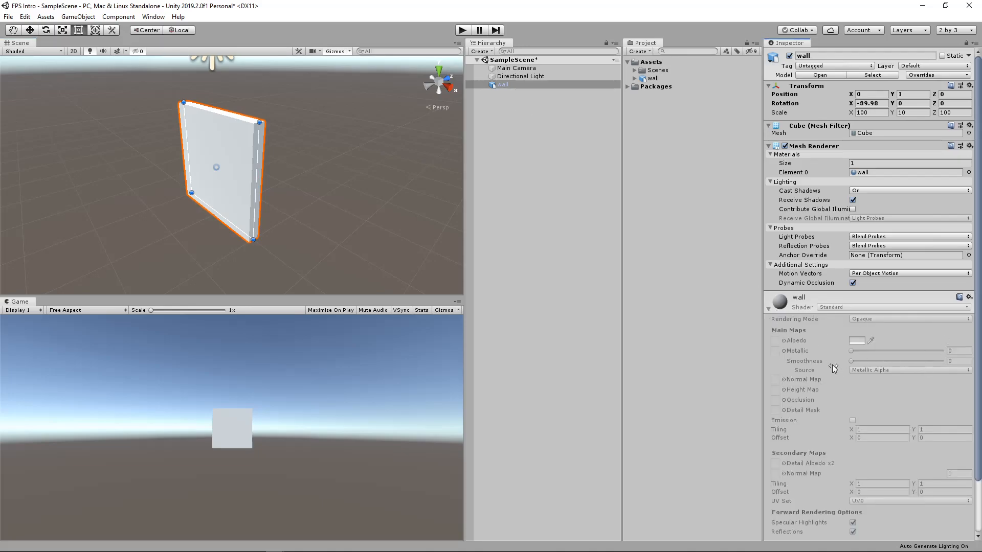
# Collapse the scene wall's material settings and inspect the material embedded in the imported wall model asset.
pyautogui.click(769, 309)
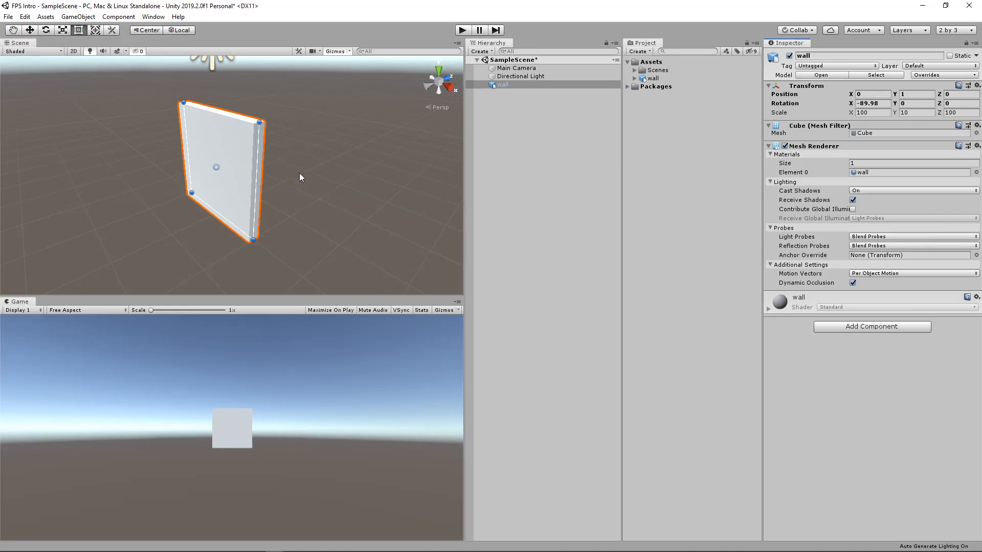
pyautogui.click(635, 79)
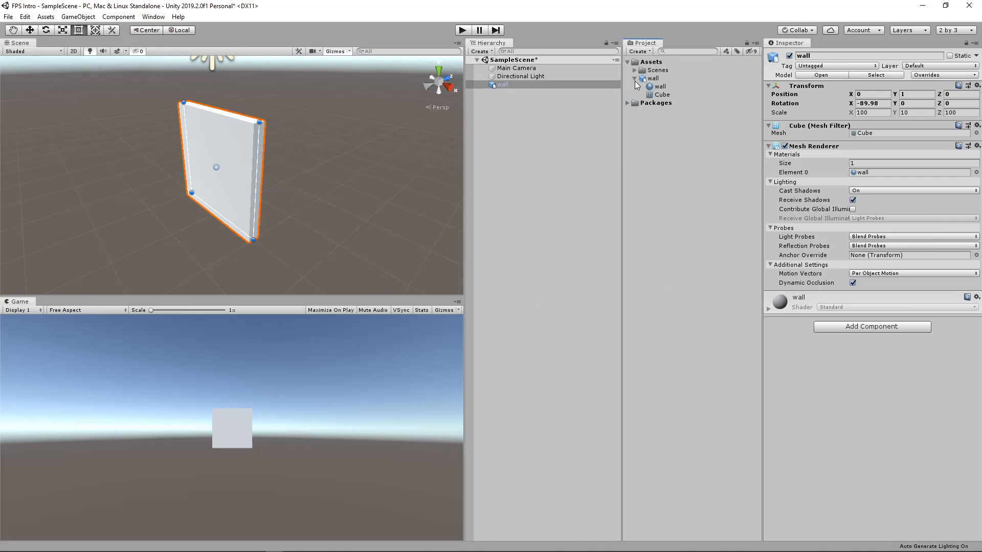
pyautogui.click(661, 86)
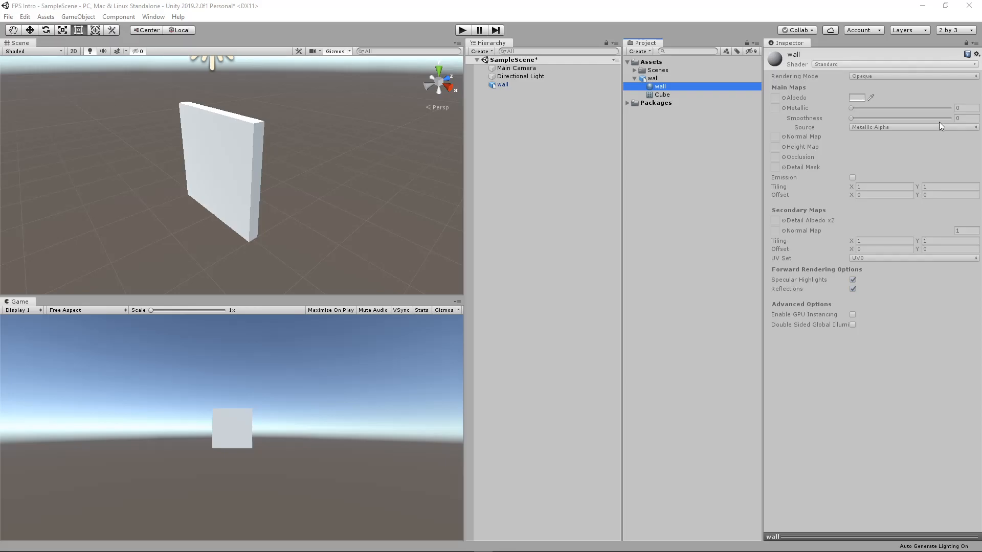
# Create a new material in the project assets and name it ConcreteWall1.
pyautogui.click(659, 131)
pyautogui.rightClick(658, 131)
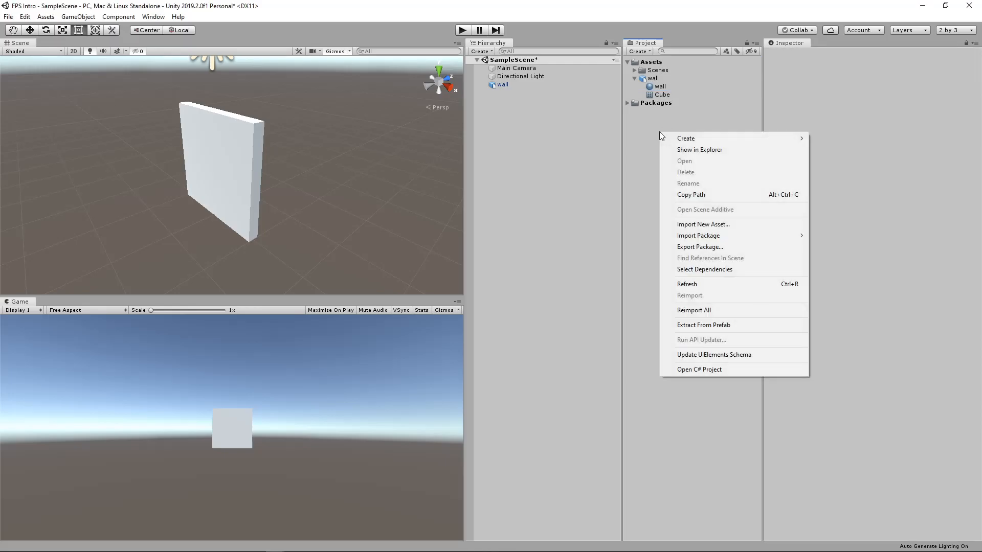
pyautogui.moveTo(747, 143)
pyautogui.click(825, 278)
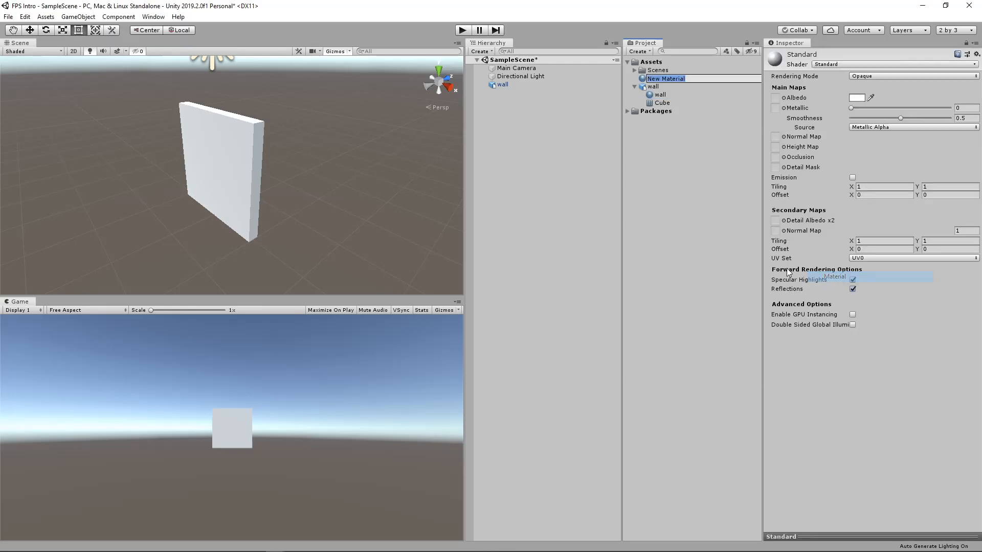
pyautogui.write('ConcreteWall1')
pyautogui.press('Return')
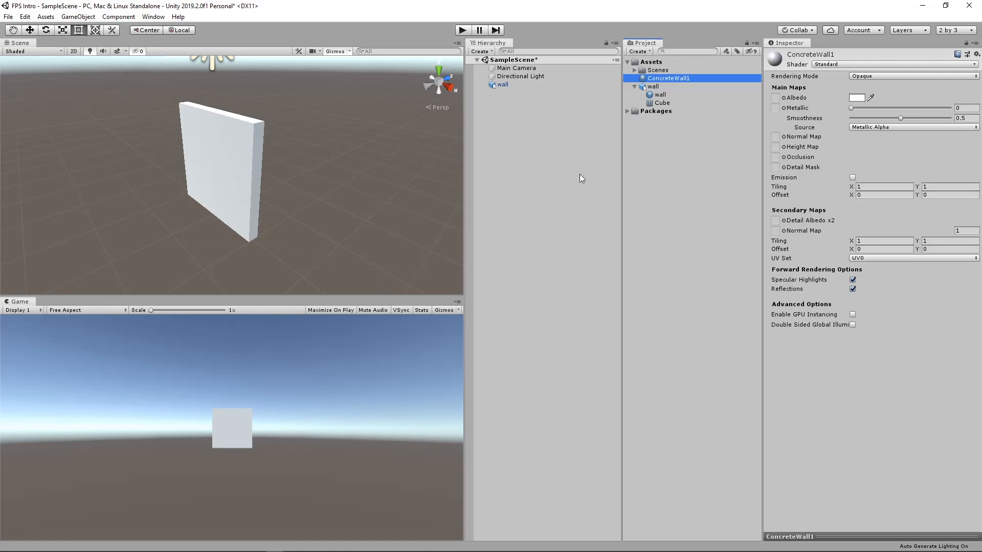
# Import the Concrete_Wall_001_Base_Color and Concrete_Wall_001_Normal textures from the Downloads folder into the project's assets.
pyautogui.click(664, 137)
pyautogui.rightClick(663, 137)
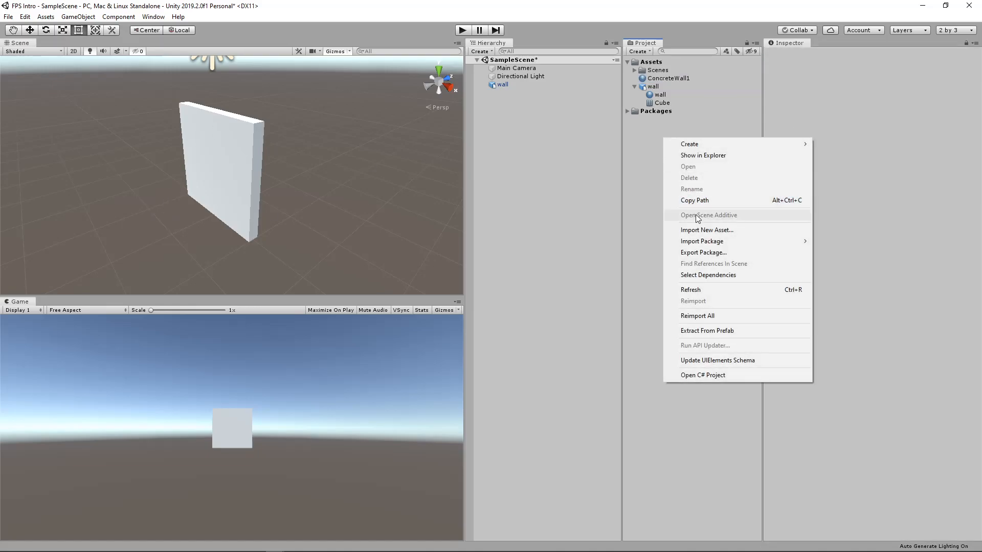
pyautogui.click(704, 231)
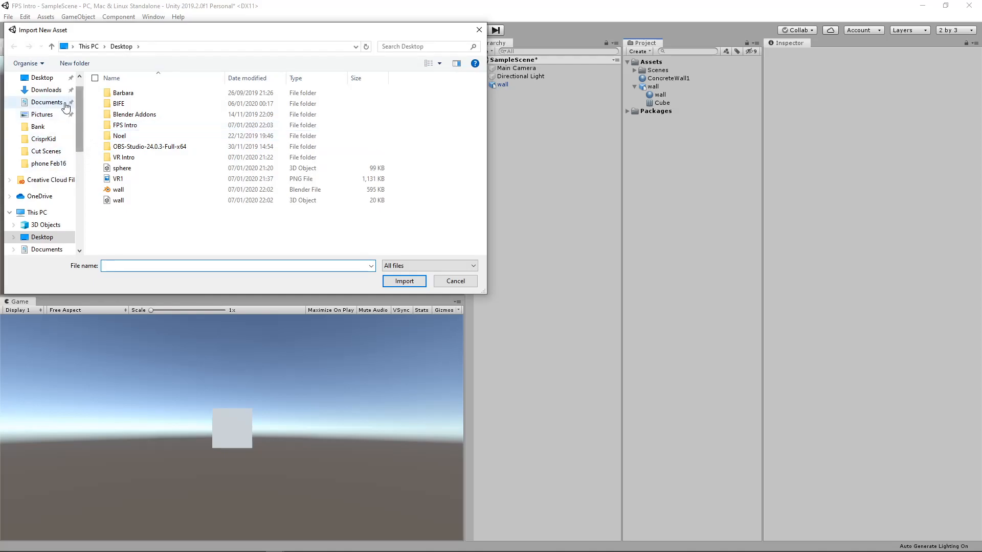
pyautogui.click(59, 92)
pyautogui.click(137, 119)
pyautogui.keyDown('ctrl'); pyautogui.click(173, 118); pyautogui.keyUp('ctrl')
pyautogui.click(413, 281)
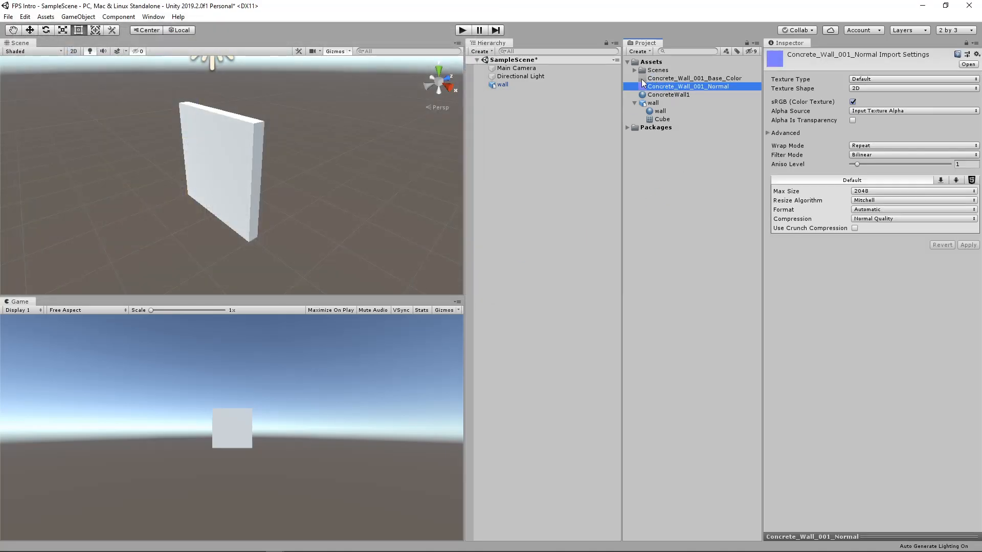
# Assign Concrete_Wall_001_Base_Color as the ConcreteWall1 material's Albedo map and Concrete_Wall_001_Normal as its Normal Map.
pyautogui.click(657, 95)
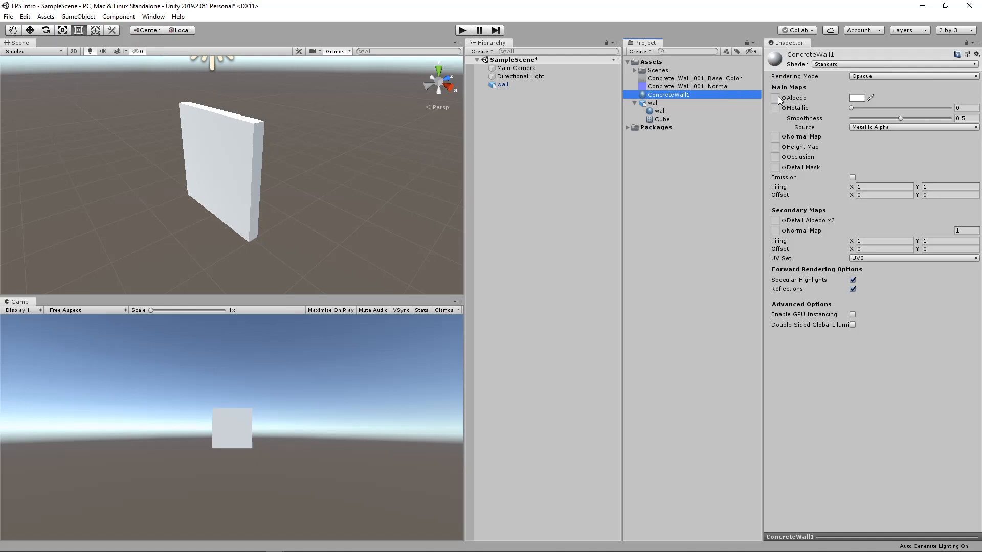
pyautogui.click(688, 78)
pyautogui.moveTo(689, 80); pyautogui.dragTo(776, 104)
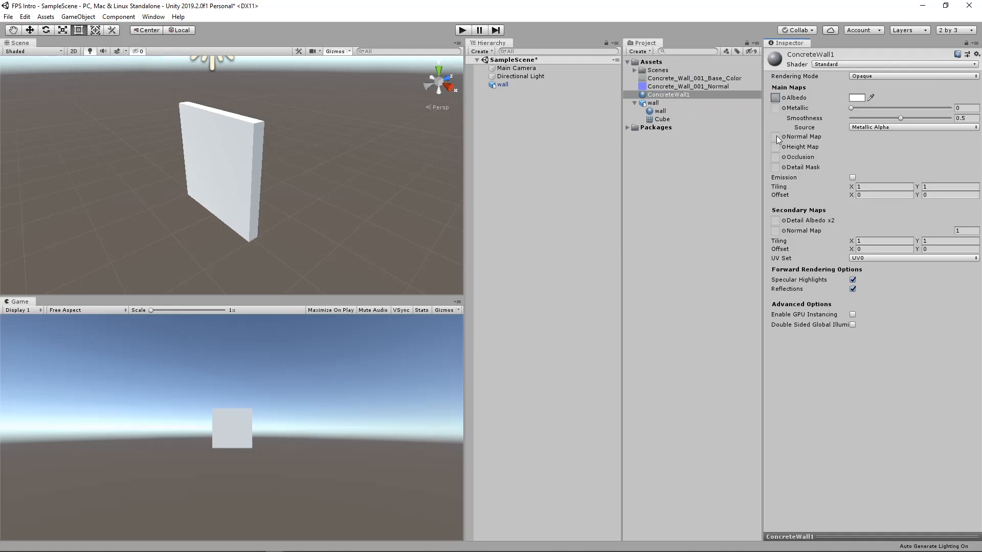
pyautogui.moveTo(706, 87); pyautogui.dragTo(776, 137)
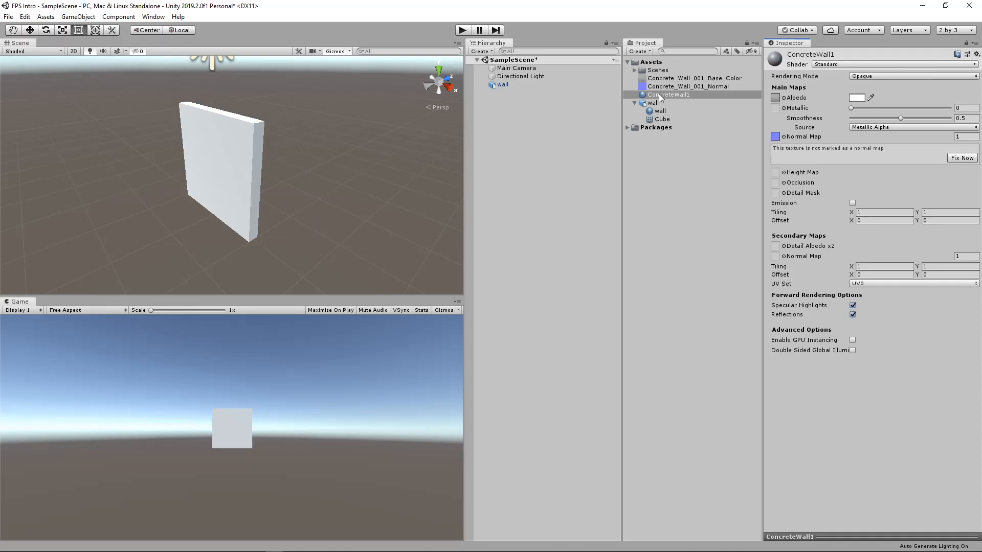
# Apply the ConcreteWall1 material to the wall object in SampleScene.
pyautogui.moveTo(674, 94); pyautogui.dragTo(508, 90)
pyautogui.scroll(3, 286, 160)
pyautogui.keyDown('alt'); pyautogui.moveTo(287, 161); pyautogui.dragTo(265, 175); pyautogui.keyUp('alt')
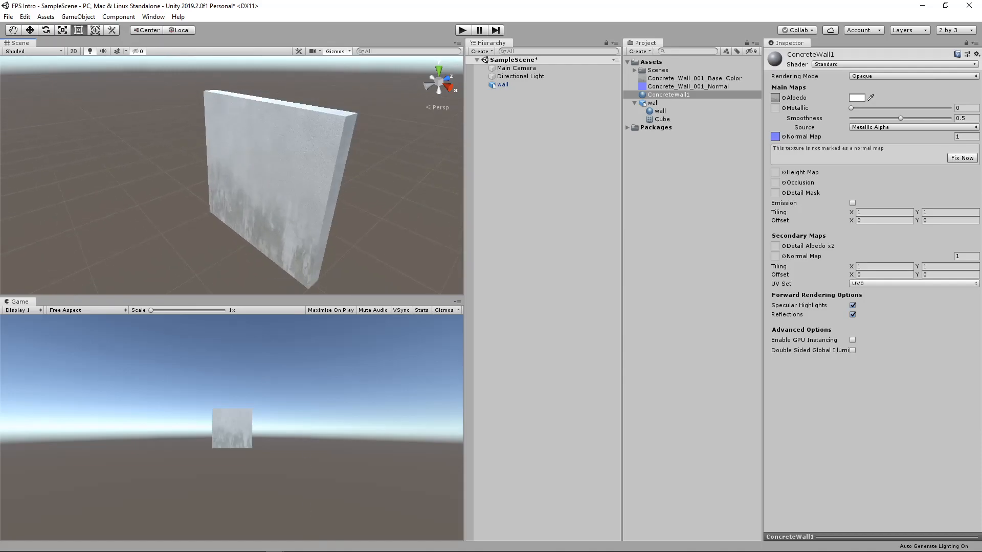
# Switch to Blender to check the original wall texture and return to Unity to compare the wall's concrete surface.
pyautogui.click(389, 545)
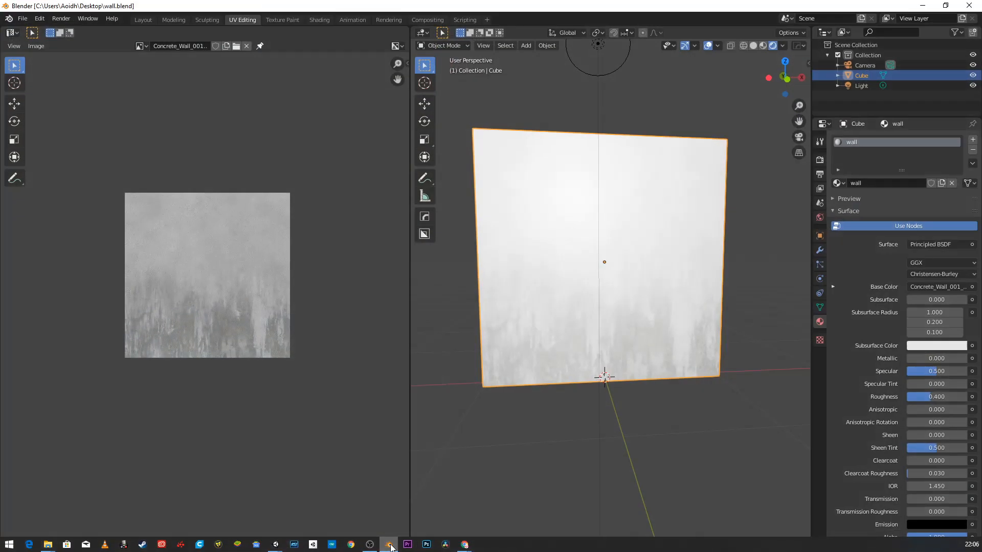
pyautogui.moveTo(247, 296); pyautogui.dragTo(278, 294, button='middle')
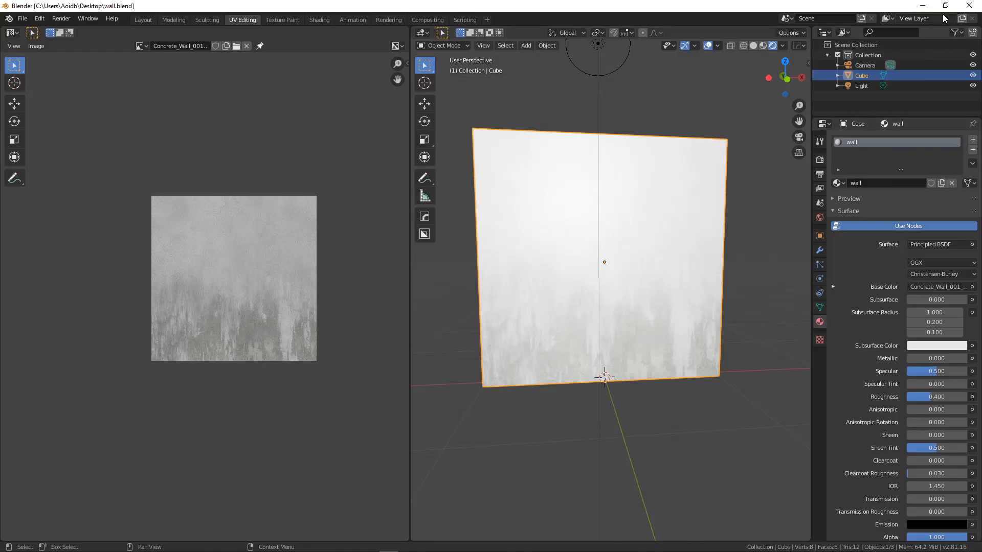
pyautogui.click(928, 5)
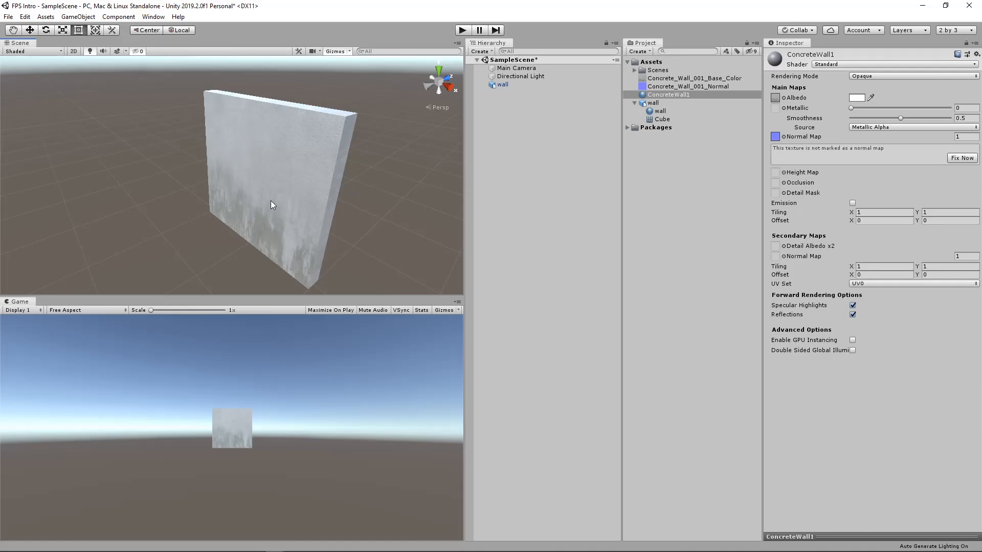
pyautogui.moveTo(271, 206)
pyautogui.keyDown('alt'); pyautogui.mouseDown()
pyautogui.moveTo(220, 204)
pyautogui.moveTo(261, 194)
pyautogui.mouseUp(); pyautogui.keyUp('alt')
pyautogui.moveTo(261, 194); pyautogui.dragTo(240, 198, button='right')
pyautogui.scroll(2, 241, 204)
pyautogui.scroll(-1, 247, 179)
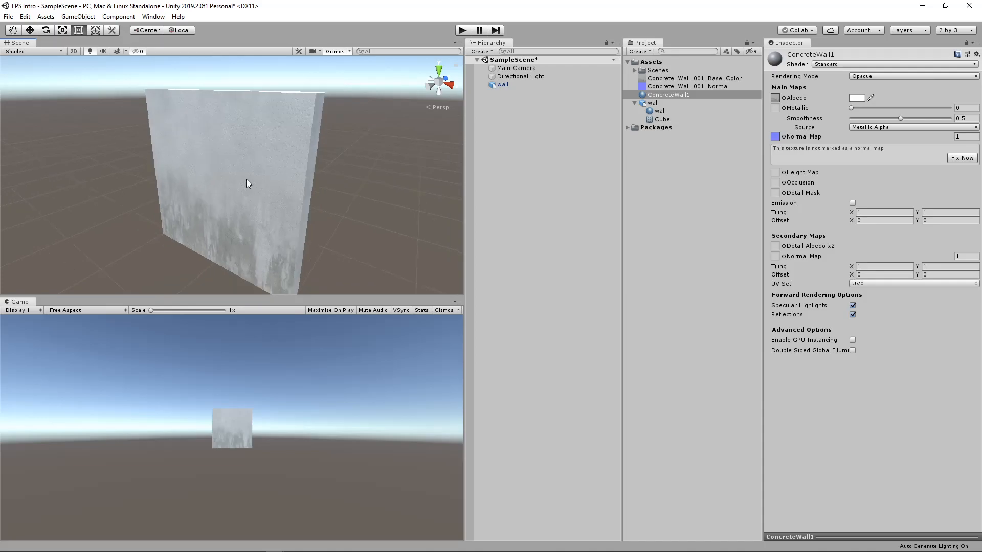
pyautogui.scroll(-1, 246, 183)
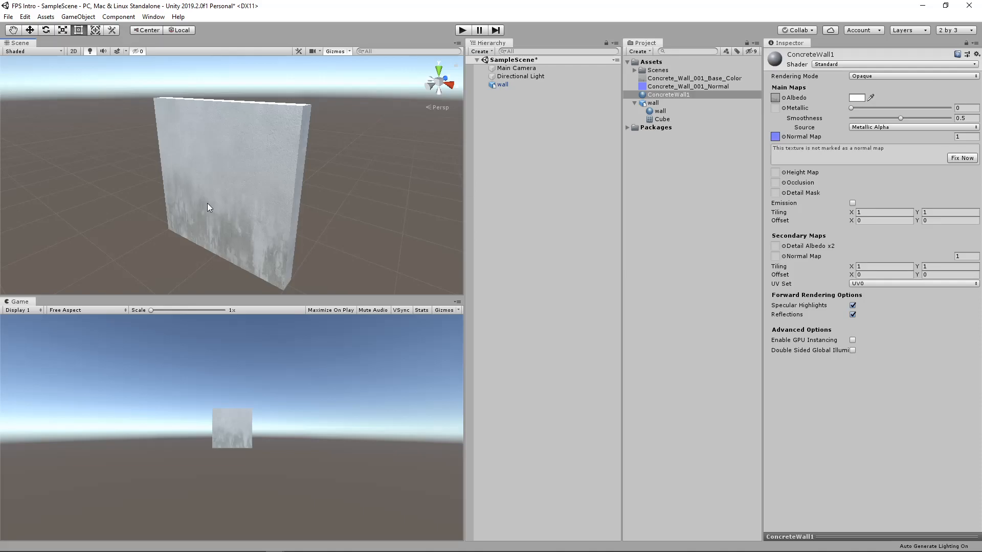
# Set the wall's ConcreteWall1 material to a Smoothness of 0.421 and darken its Albedo color to grey 969696.
pyautogui.click(497, 83)
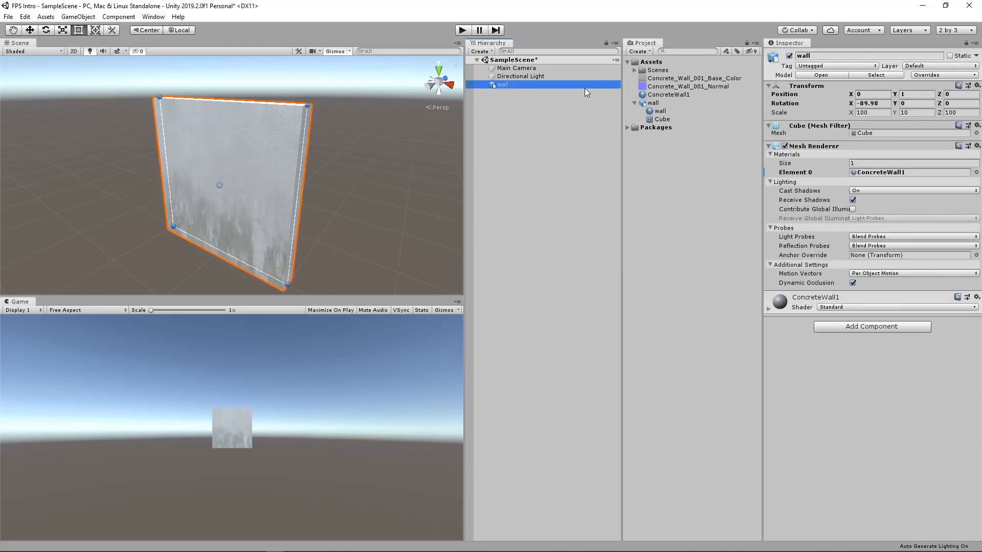
pyautogui.click(770, 308)
pyautogui.moveTo(897, 361)
pyautogui.mouseDown()
pyautogui.moveTo(928, 350)
pyautogui.moveTo(943, 358)
pyautogui.moveTo(889, 361)
pyautogui.mouseUp()
pyautogui.click(858, 340)
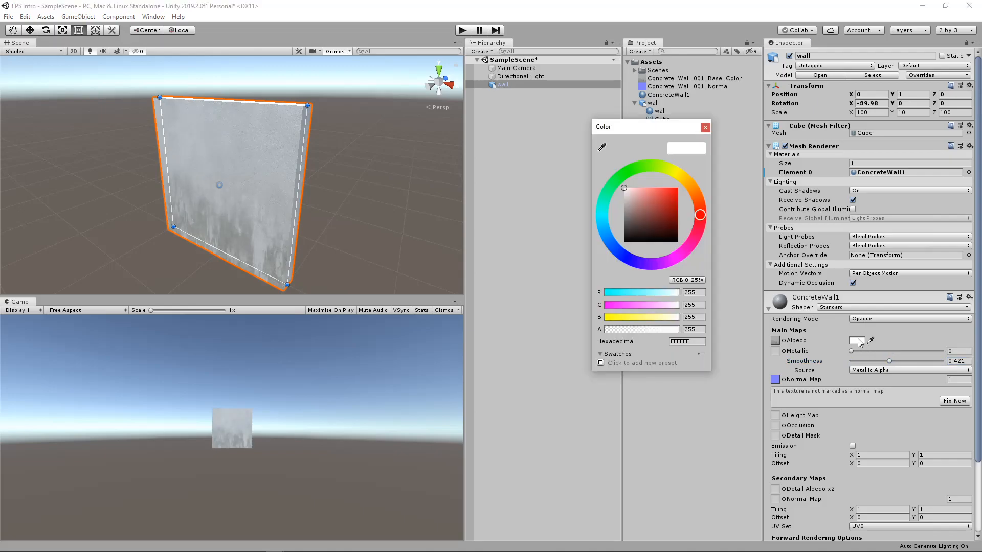
pyautogui.moveTo(630, 207)
pyautogui.mouseDown()
pyautogui.moveTo(623, 251)
pyautogui.moveTo(624, 211)
pyautogui.mouseUp()
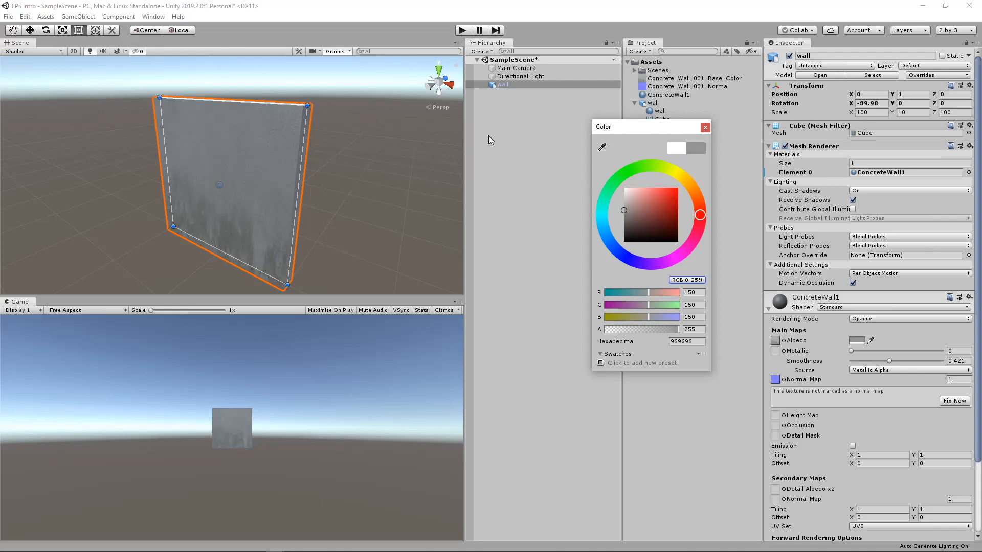
pyautogui.click(705, 127)
pyautogui.click(468, 146)
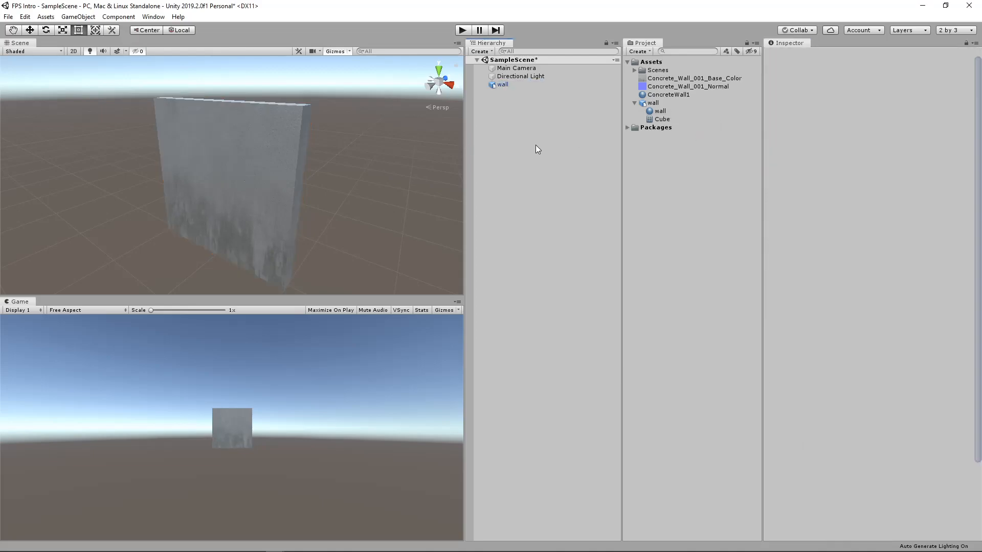
# Try the Spot type on the Directional Light above the wall and set its light type to Point.
pyautogui.moveTo(260, 206)
pyautogui.mouseDown(button='middle')
pyautogui.moveTo(281, 184)
pyautogui.moveTo(245, 201)
pyautogui.mouseUp(button='middle')
pyautogui.moveTo(244, 202); pyautogui.dragTo(285, 198, button='right')
pyautogui.moveTo(220, 199); pyautogui.dragTo(271, 206, button='middle')
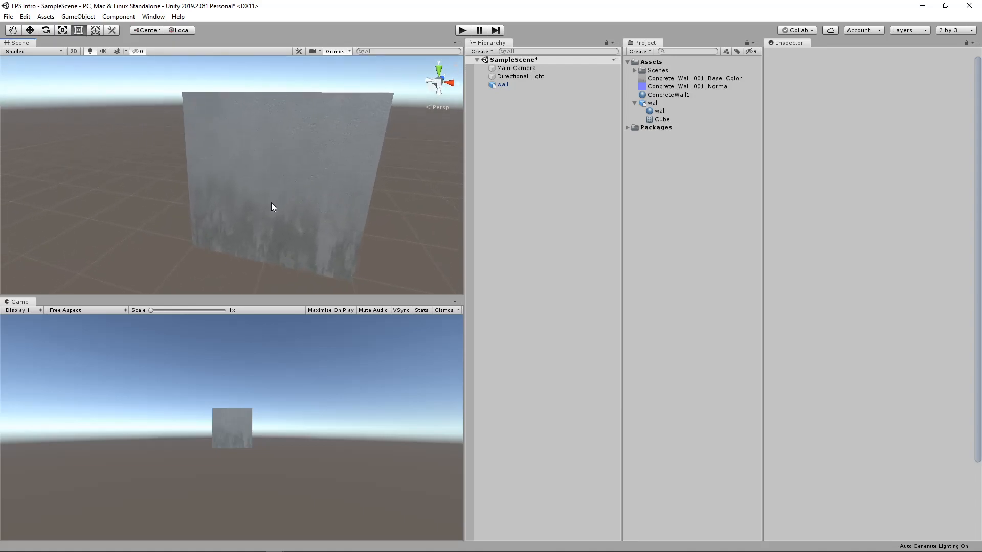
pyautogui.scroll(-5, 357, 165)
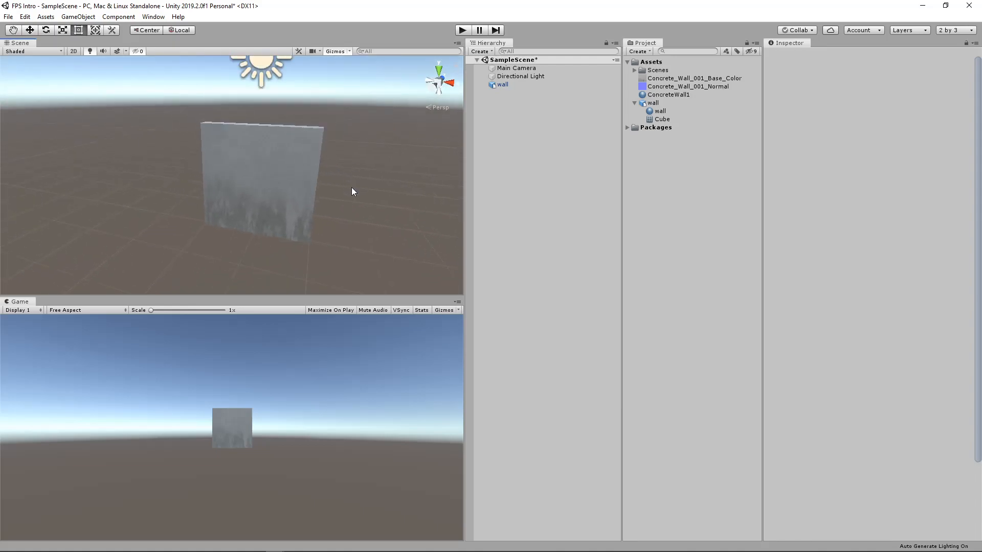
pyautogui.moveTo(353, 184); pyautogui.dragTo(308, 191, button='middle')
pyautogui.click(517, 76)
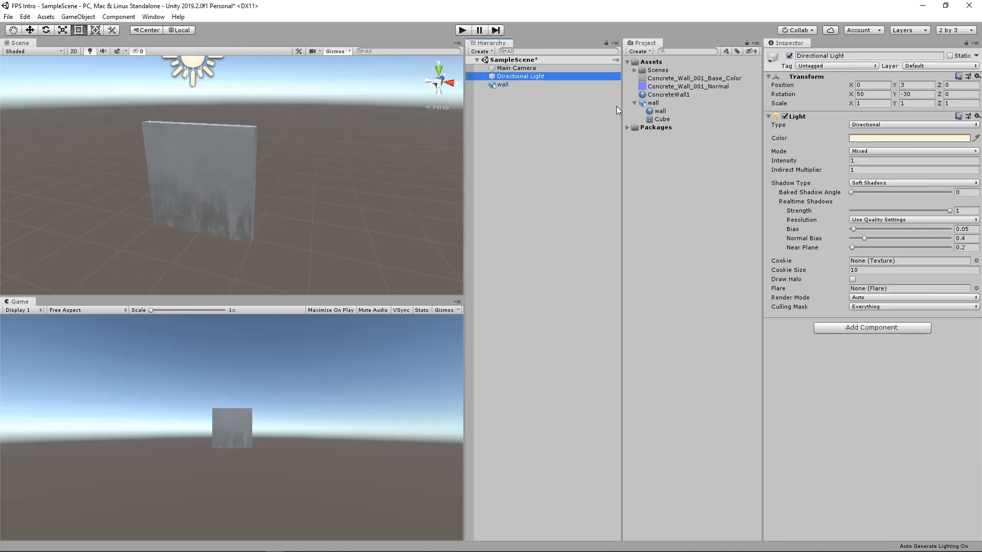
pyautogui.click(873, 124)
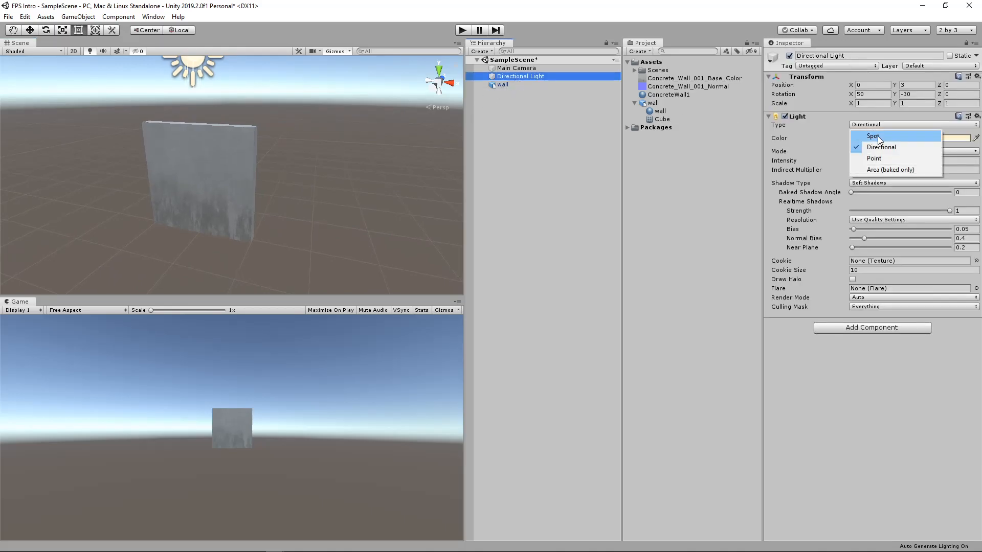
pyautogui.click(877, 134)
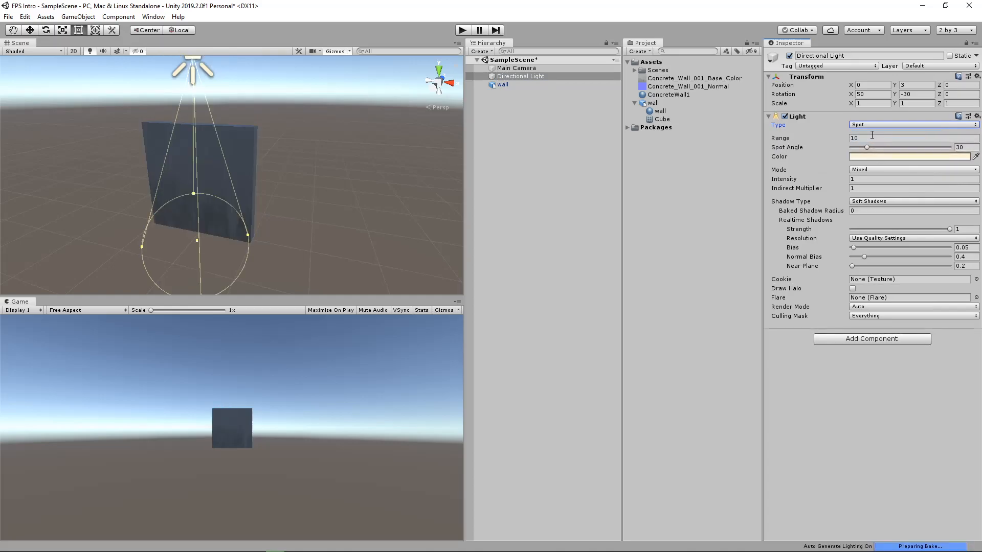
pyautogui.click(874, 124)
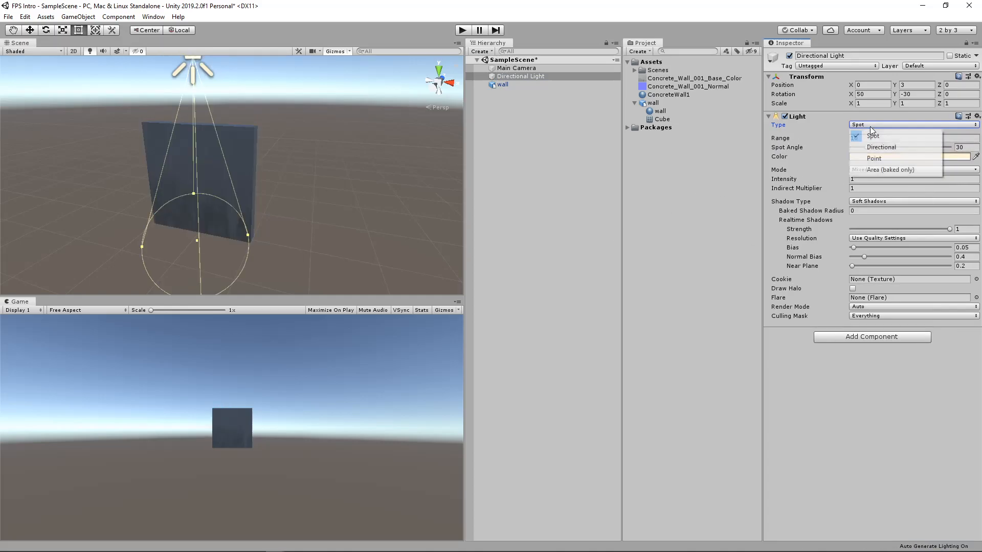
pyautogui.click(876, 158)
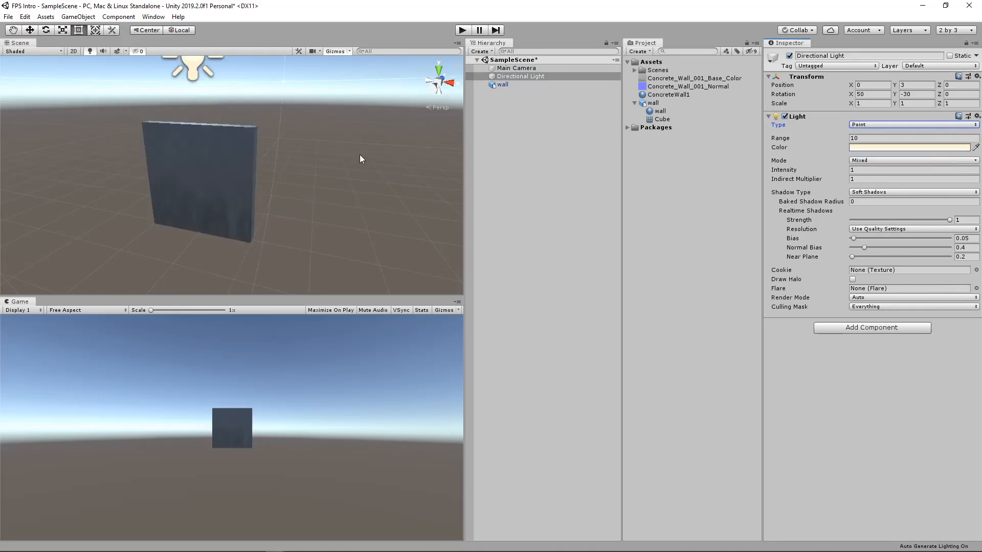
# Set the point light's color to dark red 611819 and check how it lights the wall from another angle.
pyautogui.click(863, 148)
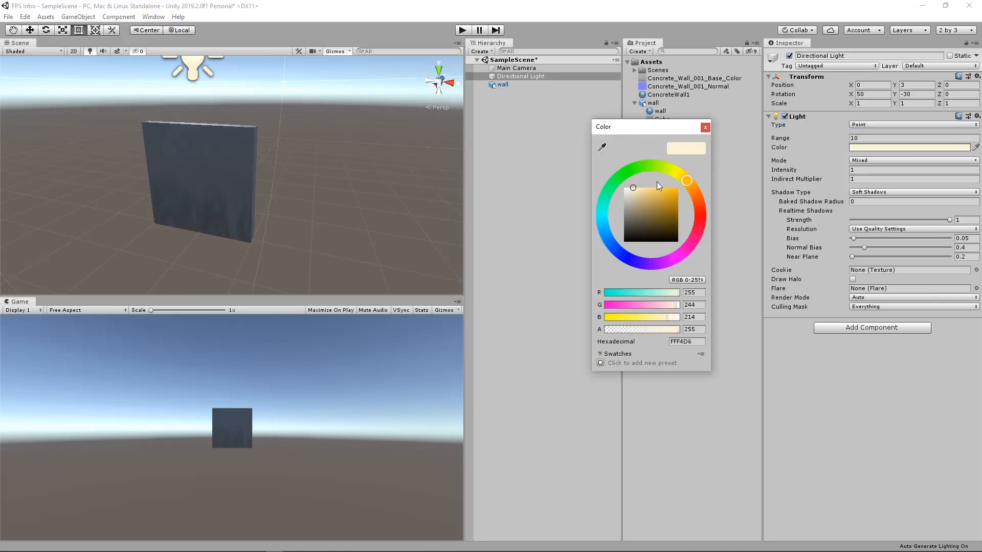
pyautogui.moveTo(693, 203); pyautogui.dragTo(700, 216)
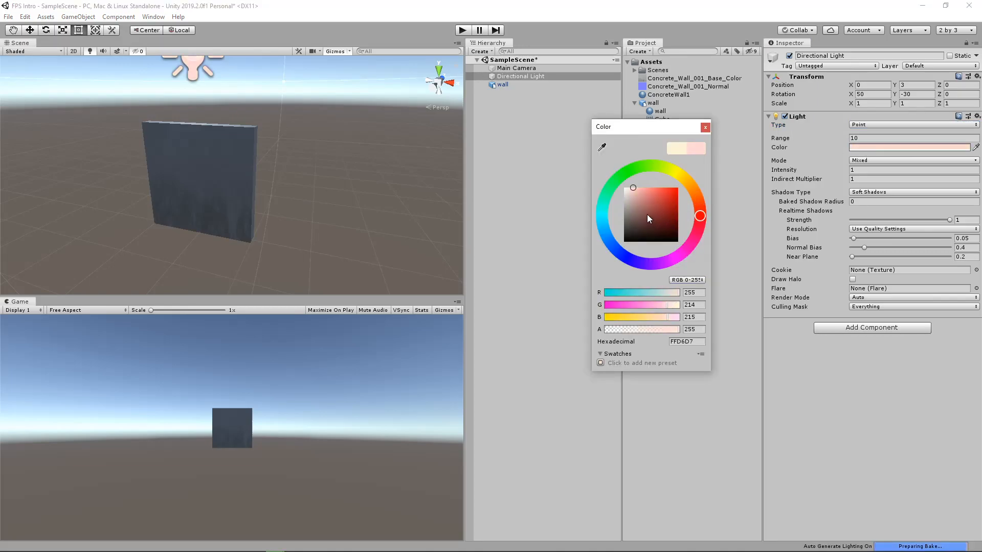
pyautogui.click(664, 222)
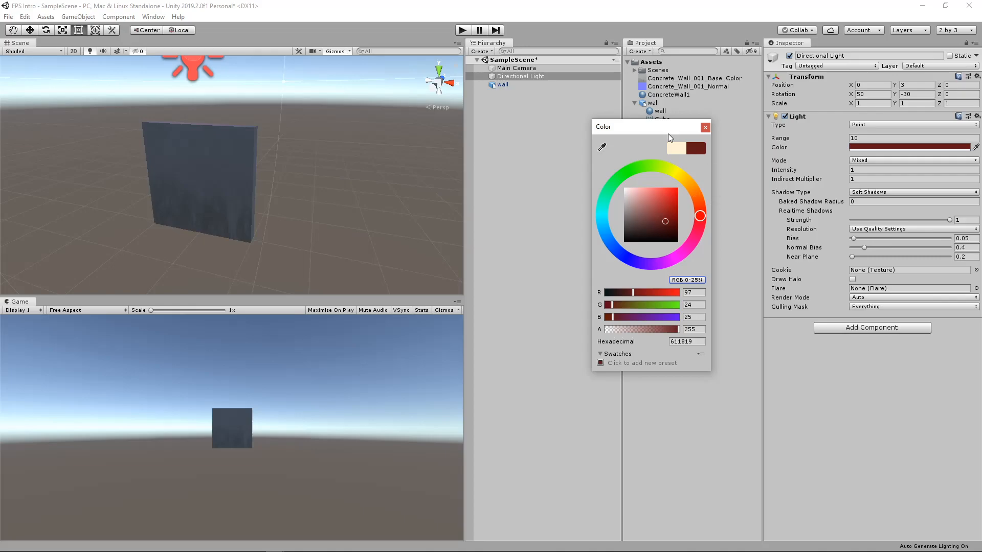
pyautogui.click(705, 127)
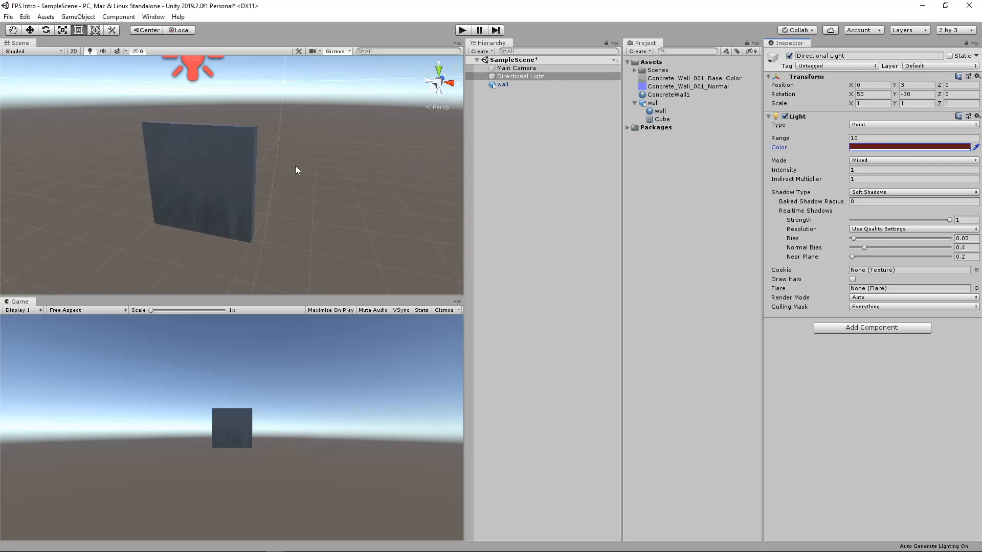
pyautogui.scroll(-2, 295, 167)
pyautogui.moveTo(281, 205)
pyautogui.mouseDown(button='middle')
pyautogui.moveTo(231, 204)
pyautogui.moveTo(288, 204)
pyautogui.mouseUp(button='middle')
pyautogui.moveTo(292, 205); pyautogui.dragTo(176, 191, button='right')
pyautogui.moveTo(281, 208); pyautogui.dragTo(218, 207, button='middle')
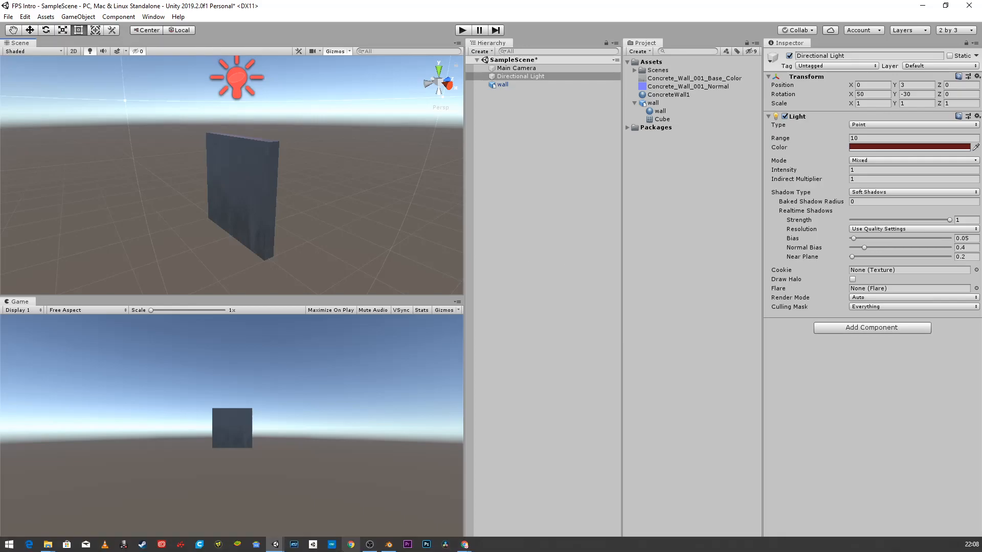
# Switch to Blender and select all the wall's faces to view their UV layout over the concrete texture.
pyautogui.click(389, 548)
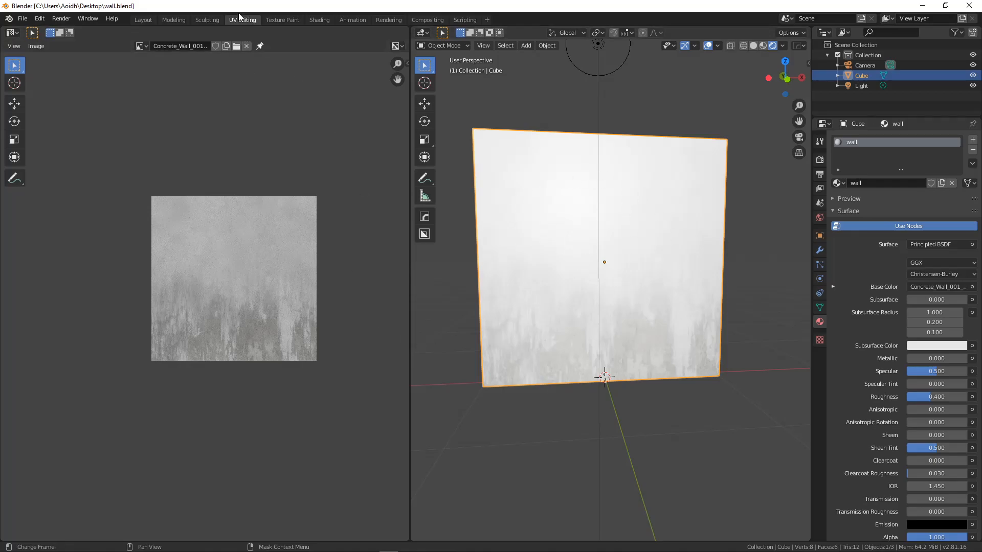
pyautogui.press('Tab')
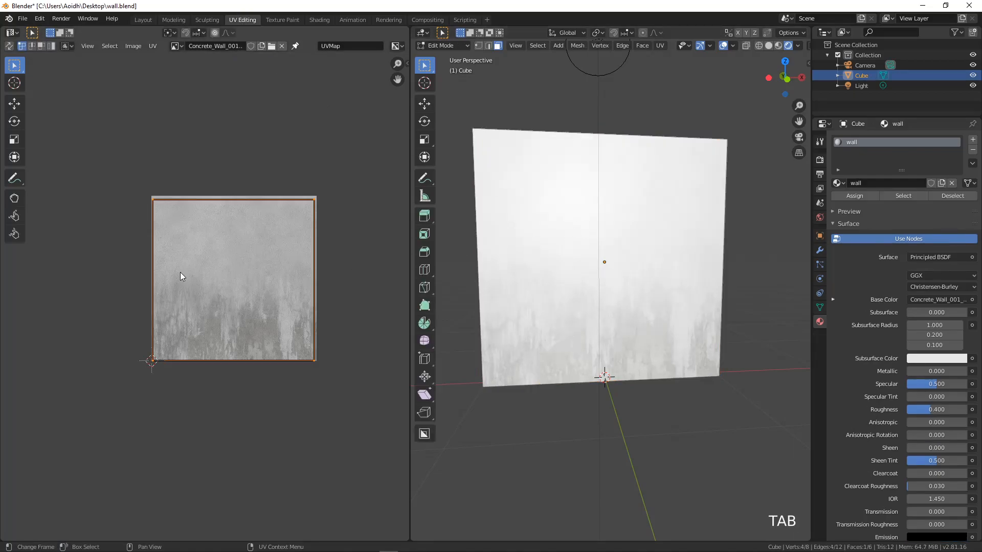
pyautogui.press('a')
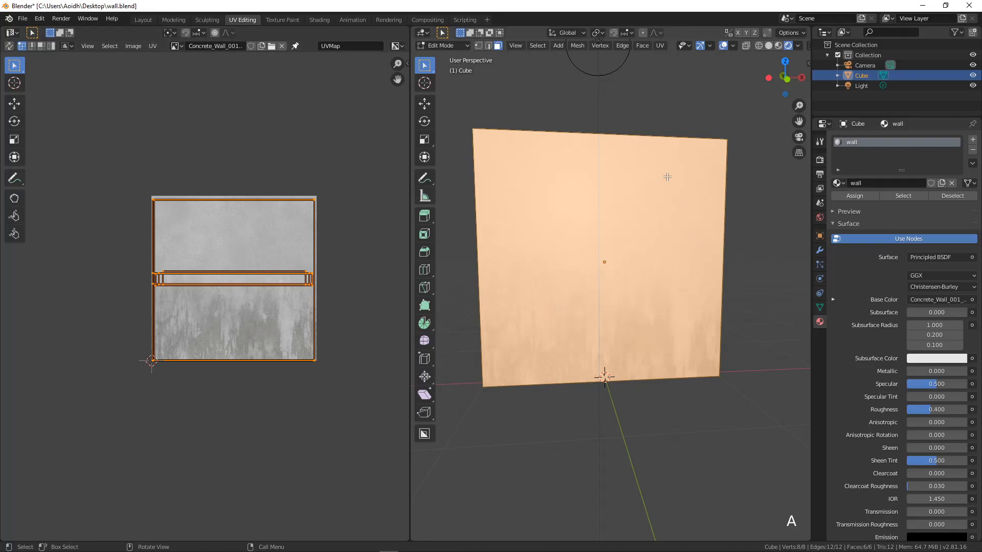
# Open the wall material's shader nodes and move the Base Color and Normal image texture nodes further apart.
pyautogui.click(320, 20)
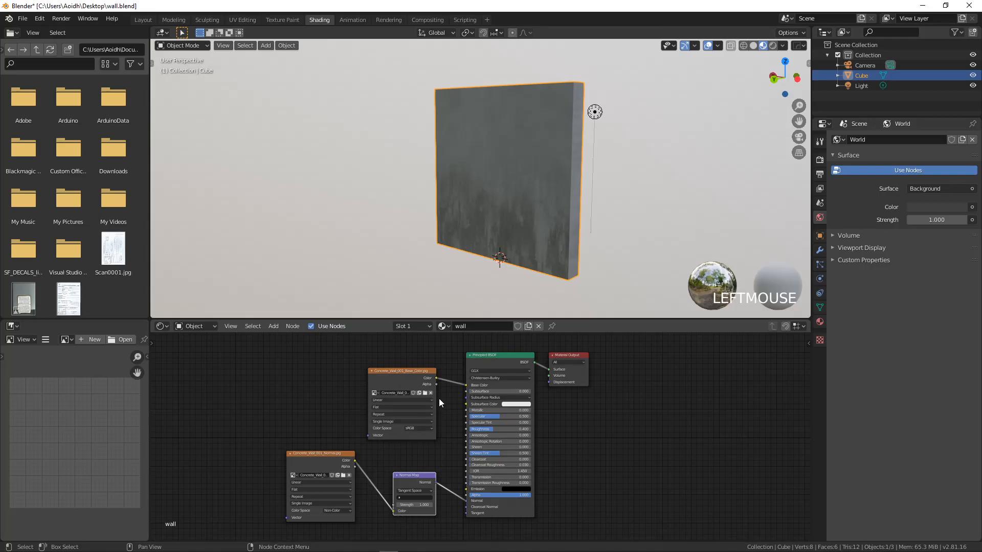
pyautogui.moveTo(403, 369); pyautogui.dragTo(334, 348)
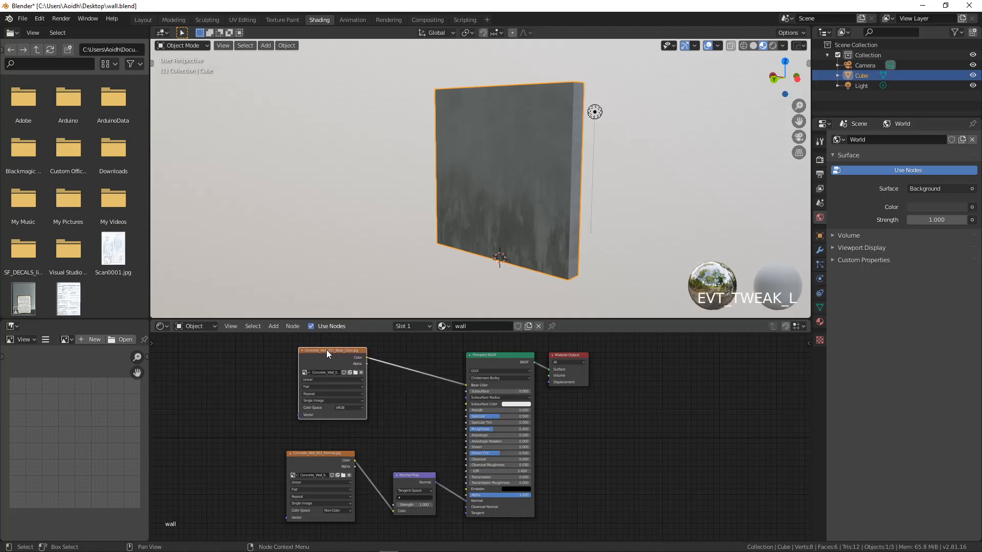
pyautogui.moveTo(324, 453); pyautogui.dragTo(324, 466)
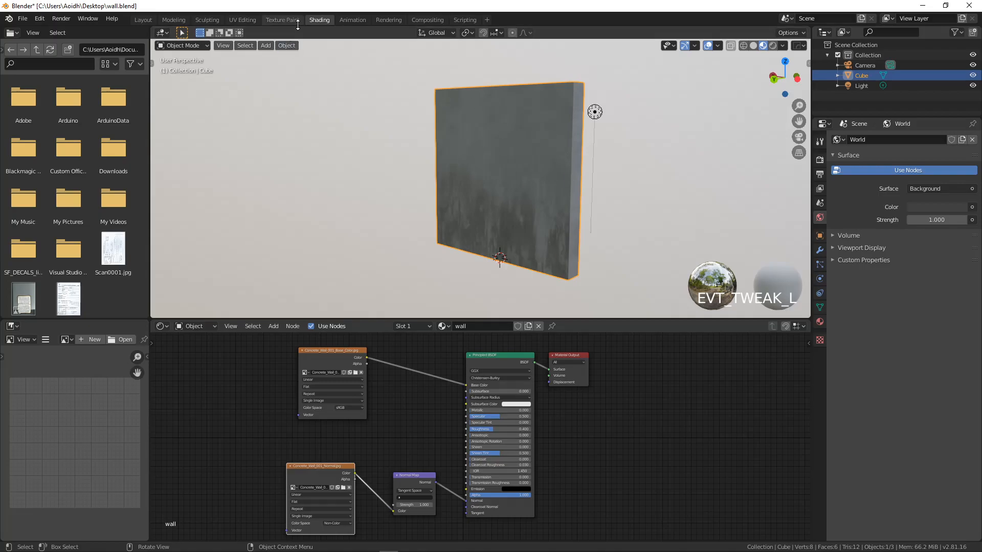
# Return the wall to Object Mode in the Modeling workspace and look up the FBX export option.
pyautogui.click(172, 19)
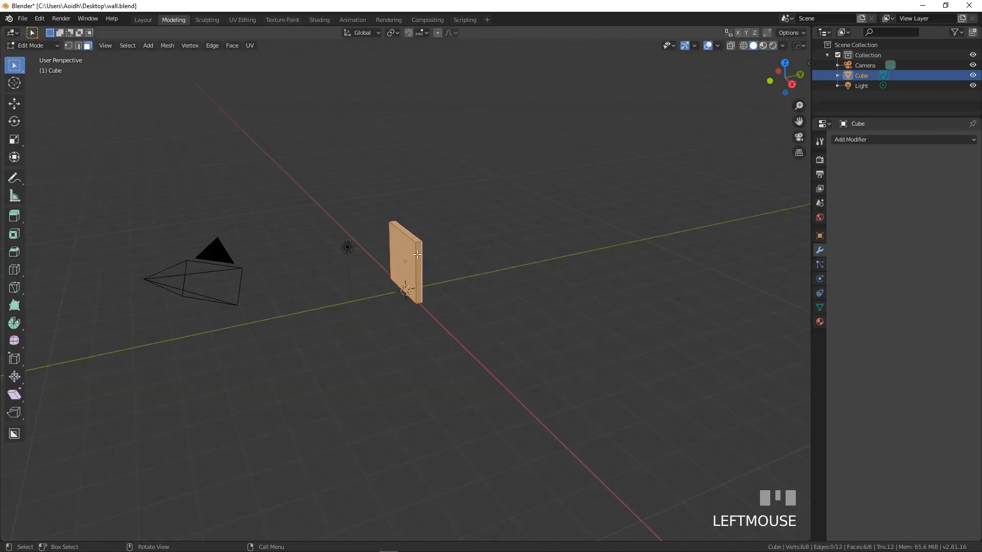
pyautogui.scroll(5, 395, 267)
pyautogui.scroll(-2, 394, 268)
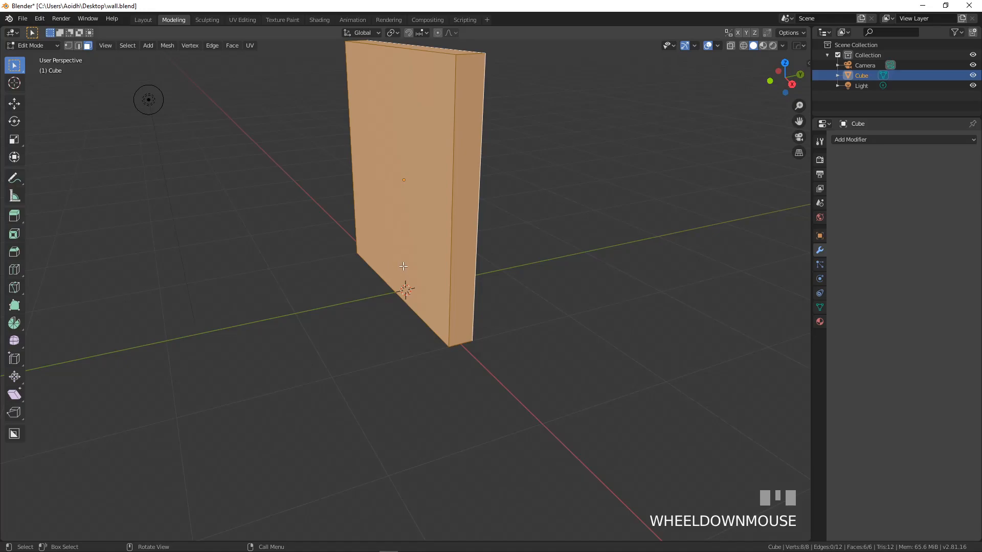
pyautogui.press('Tab')
pyautogui.click(22, 18)
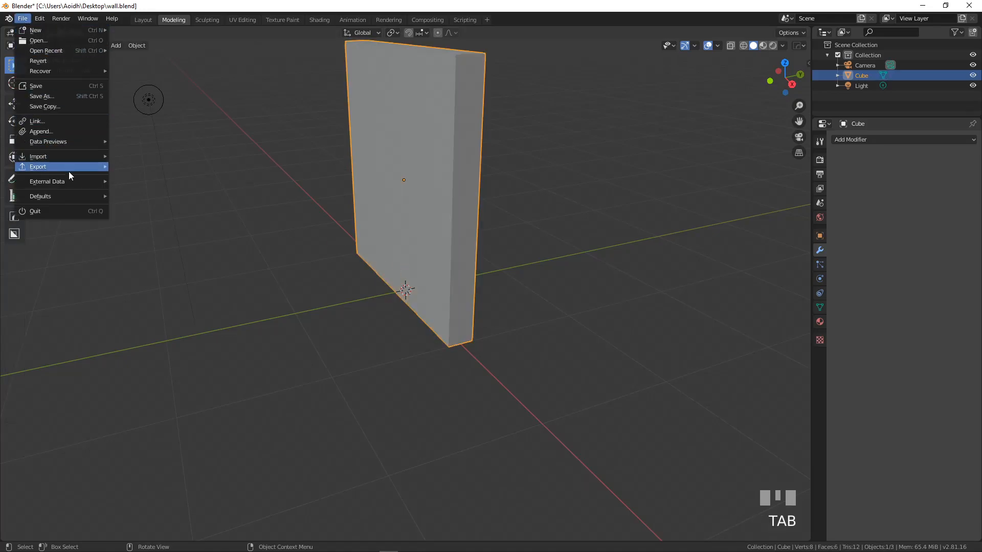
pyautogui.moveTo(69, 172)
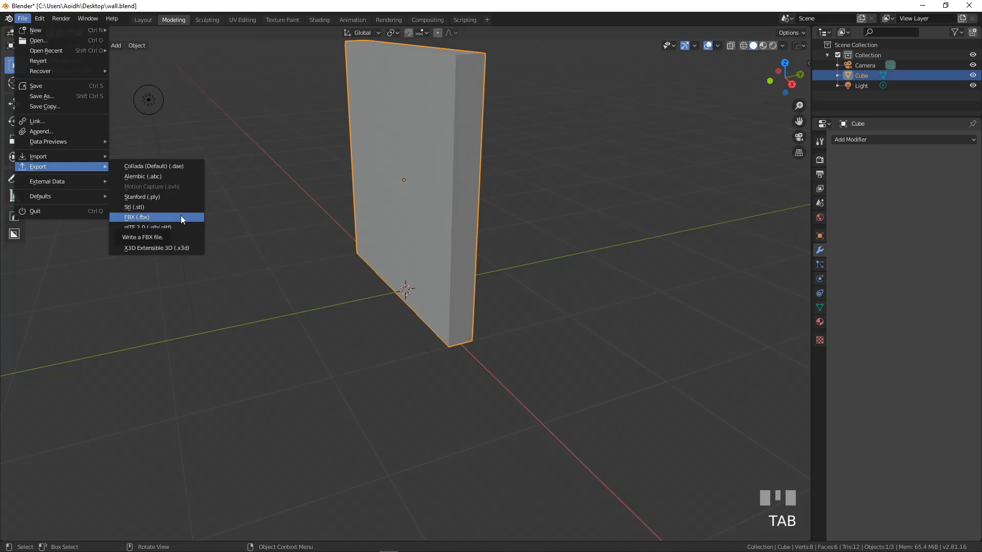
# Face the wall's large side and display it with material preview shading.
pyautogui.scroll(-3, 398, 173)
pyautogui.keyDown('shift'); pyautogui.moveTo(375, 194); pyautogui.dragTo(444, 234, button='middle'); pyautogui.keyUp('shift')
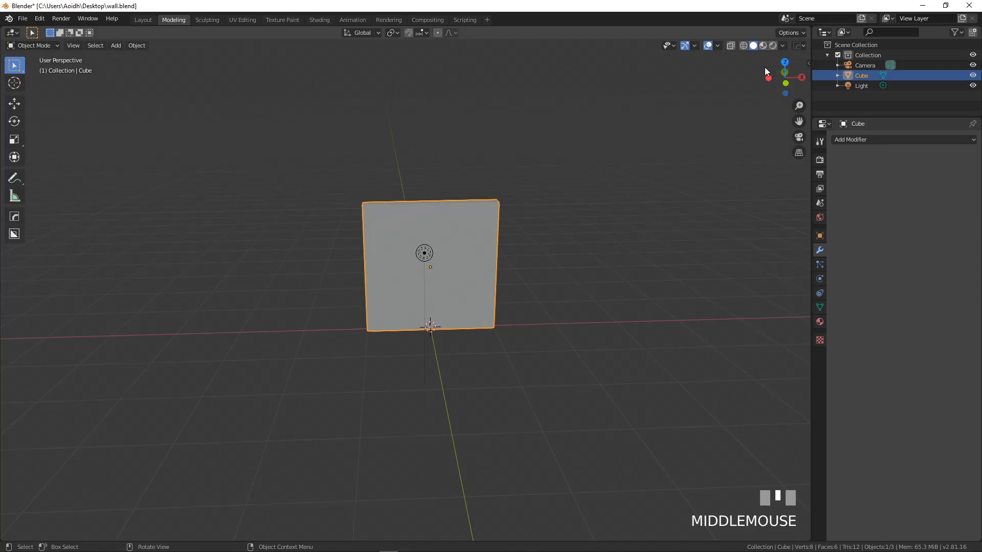
pyautogui.click(761, 45)
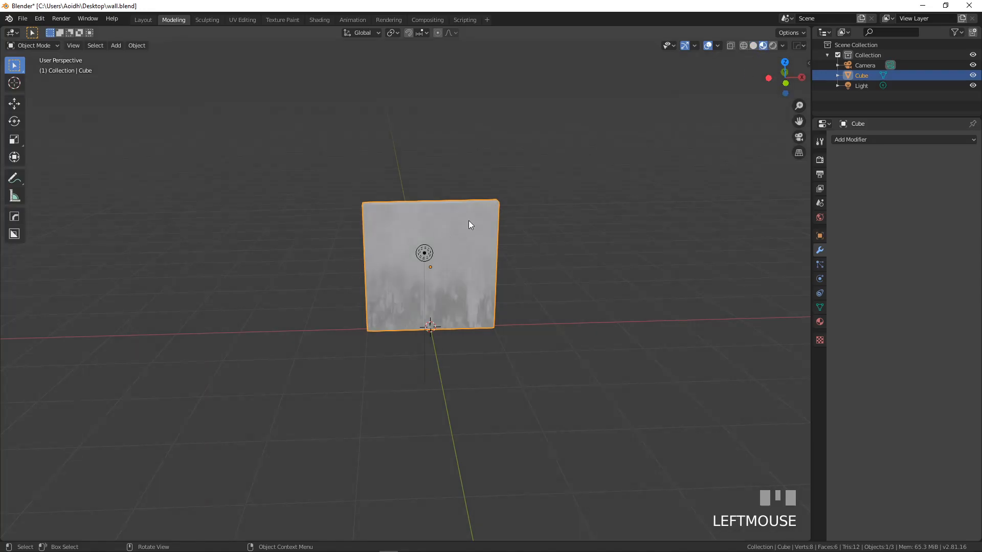
# Switch back to Unity and review the project's asset import and creation options alongside the wall model.
pyautogui.click(923, 6)
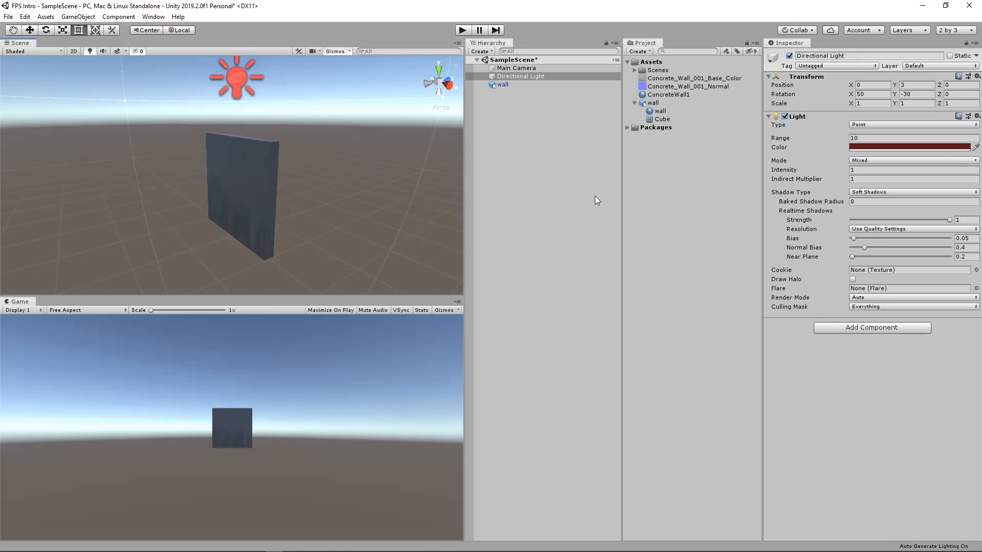
pyautogui.rightClick(678, 173)
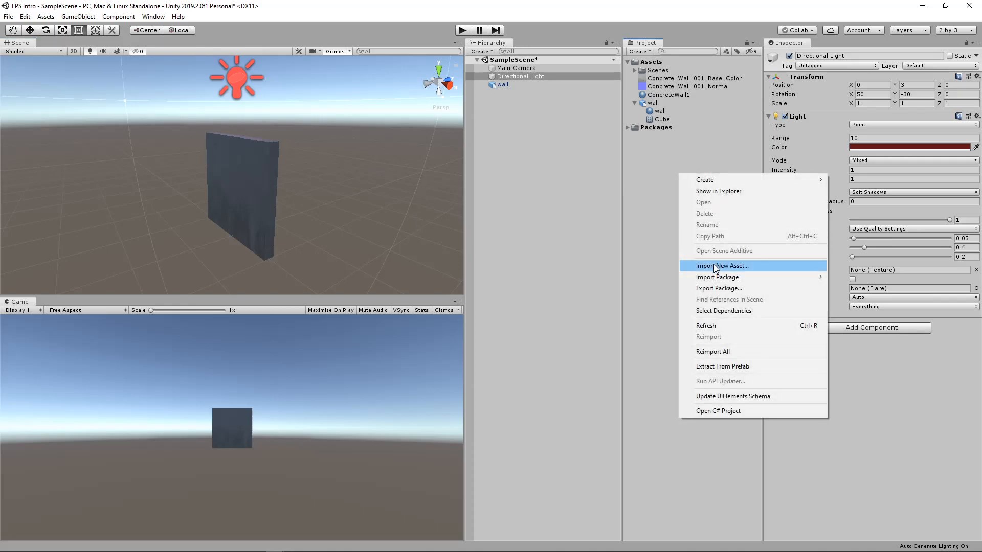
pyautogui.click(662, 177)
pyautogui.click(654, 104)
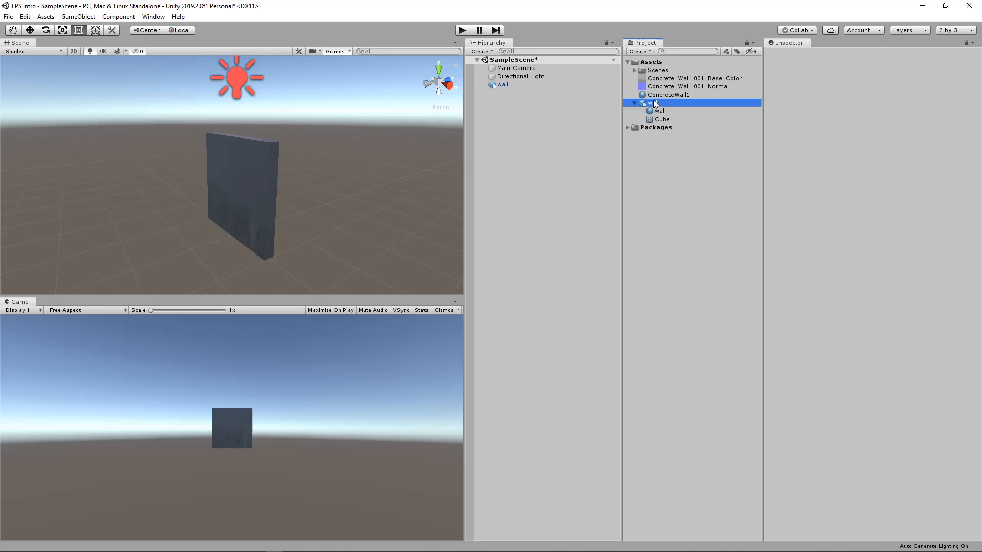
pyautogui.rightClick(665, 154)
pyautogui.moveTo(690, 156)
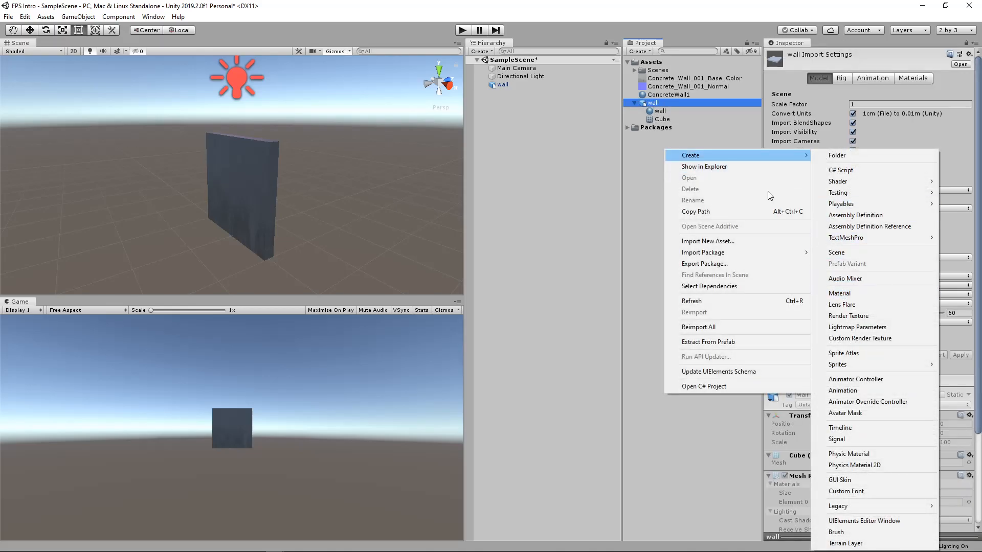
pyautogui.click(653, 167)
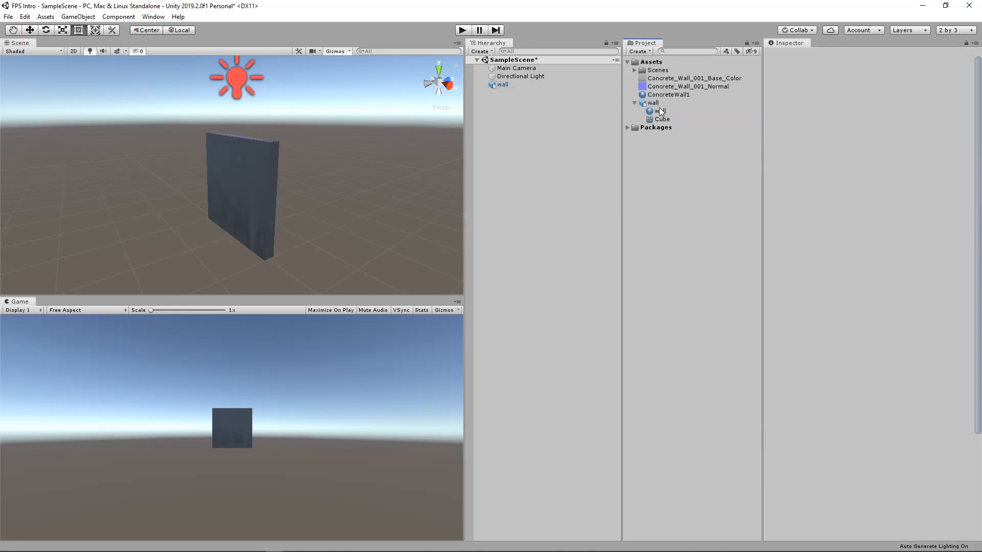
# Review the ConcreteWall1 material's maps and examine the wall object in the scene from closer up.
pyautogui.click(670, 95)
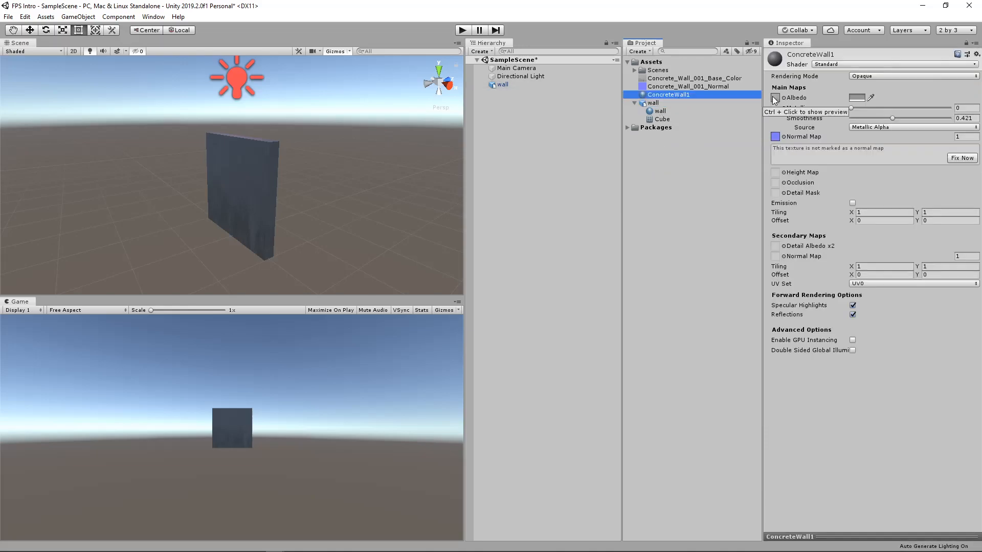
pyautogui.click(495, 83)
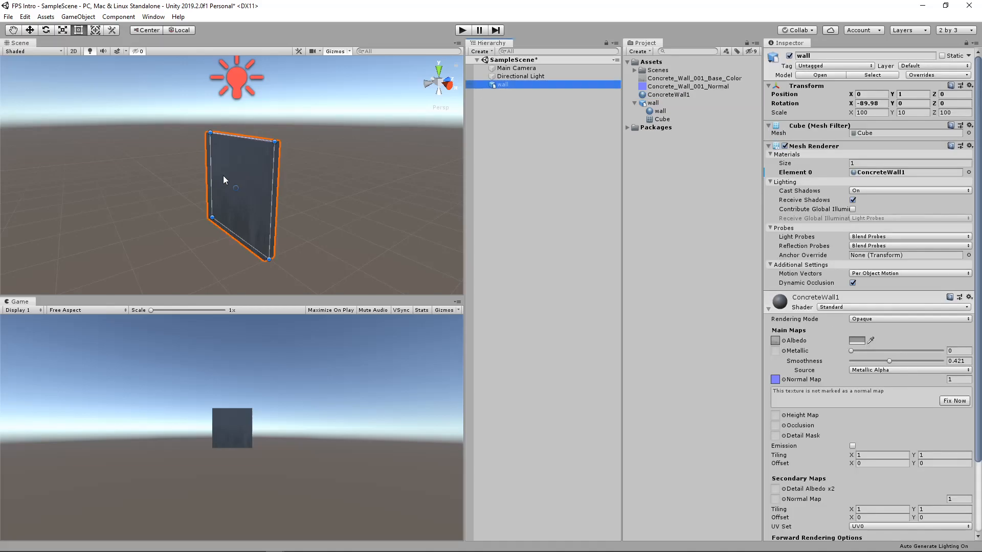
pyautogui.scroll(4, 255, 171)
pyautogui.moveTo(221, 178)
pyautogui.mouseDown(button='middle')
pyautogui.moveTo(260, 167)
pyautogui.moveTo(214, 166)
pyautogui.mouseUp(button='middle')
pyautogui.moveTo(214, 167); pyautogui.dragTo(247, 169, button='right')
pyautogui.moveTo(200, 171); pyautogui.dragTo(237, 166, button='middle')
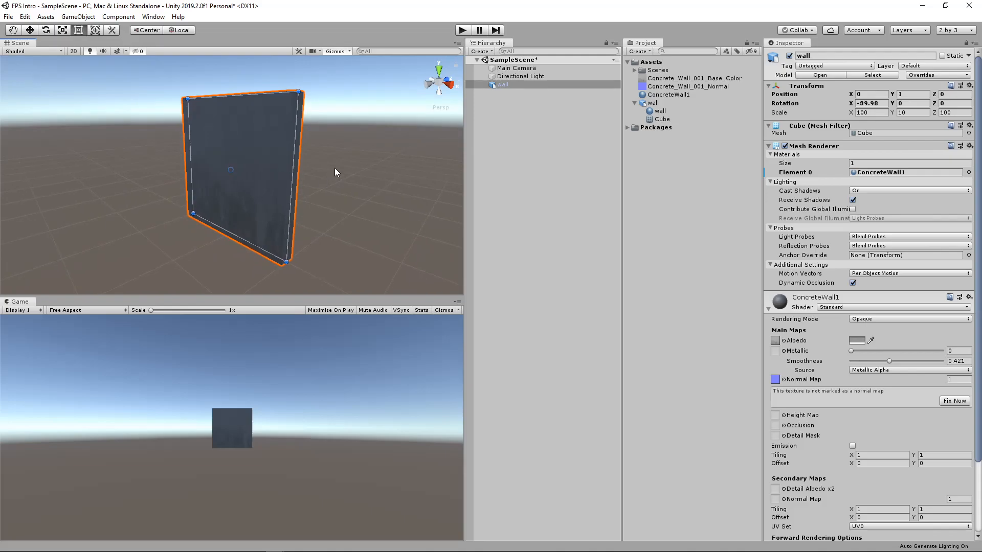